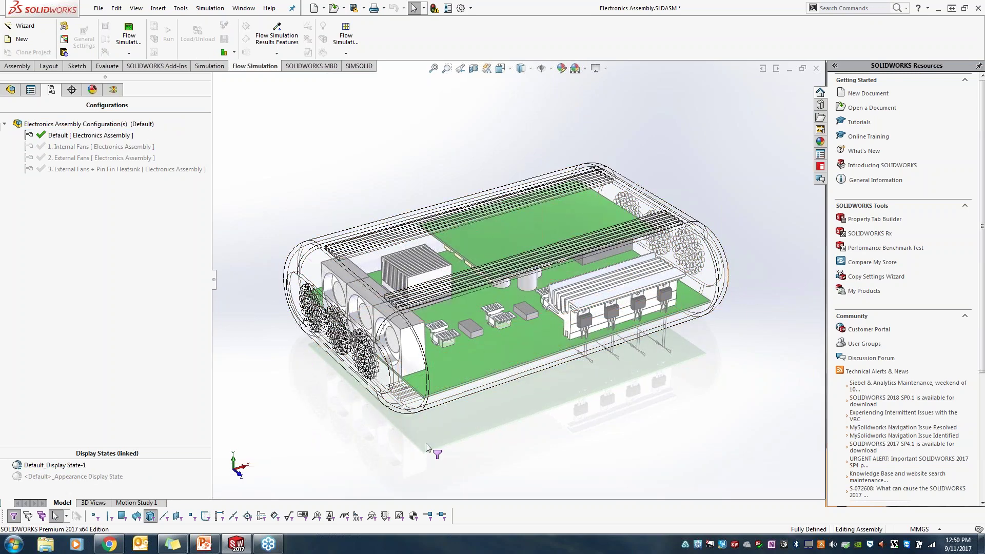
# Switch the assembly to the 2. External Fans configuration, followed by the 3. External Fans + Pin Fin Heatsink configuration, to compare their geometry
pyautogui.click(11, 90)
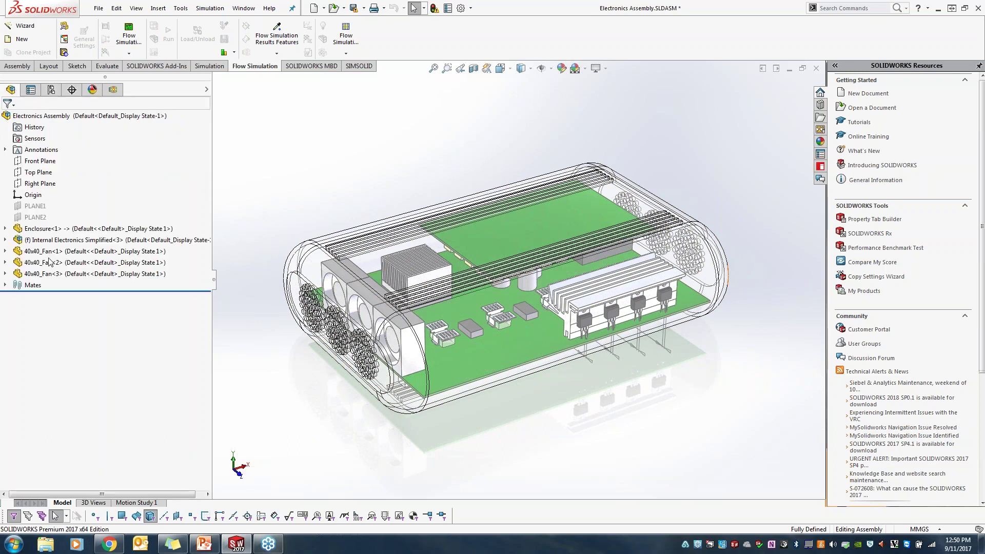
pyautogui.click(54, 92)
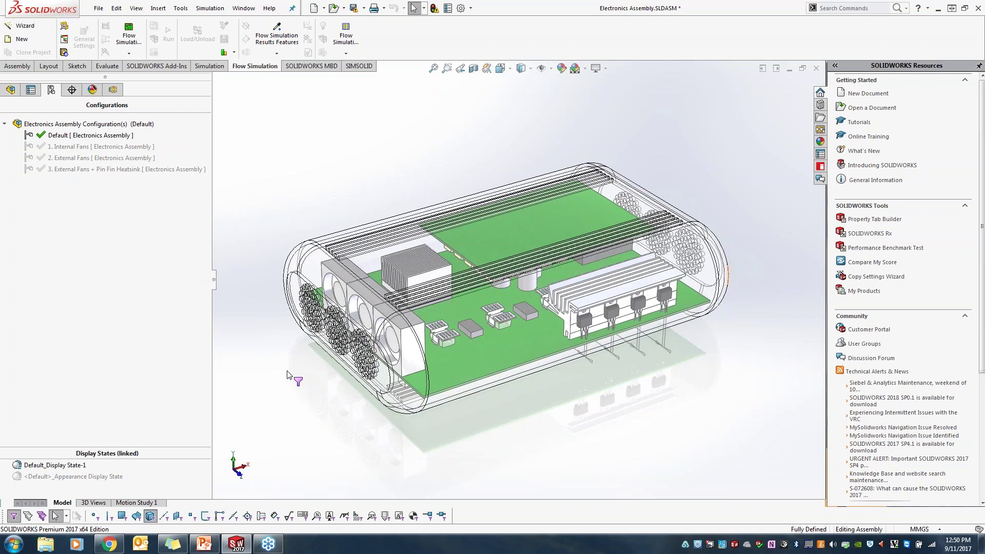
pyautogui.click(91, 147)
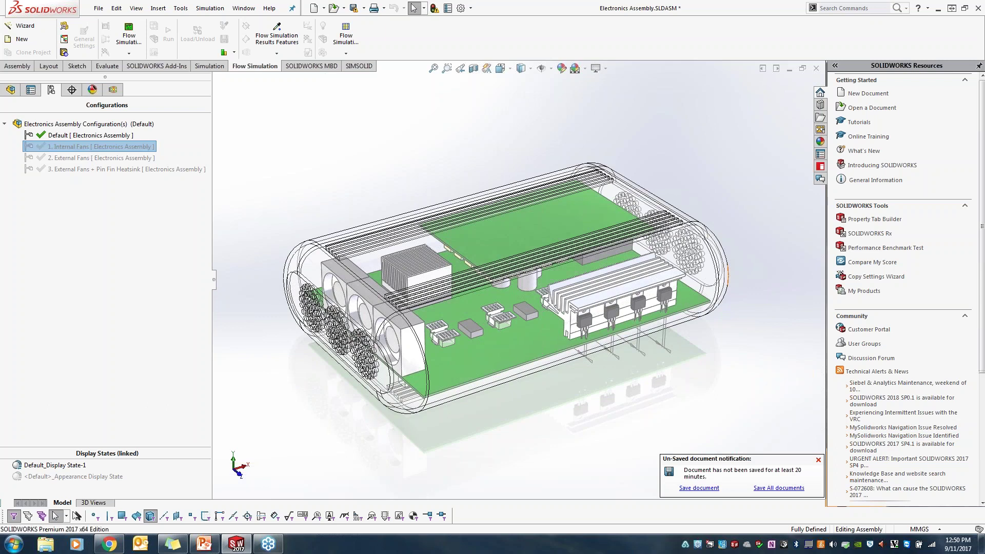
pyautogui.doubleClick(89, 158)
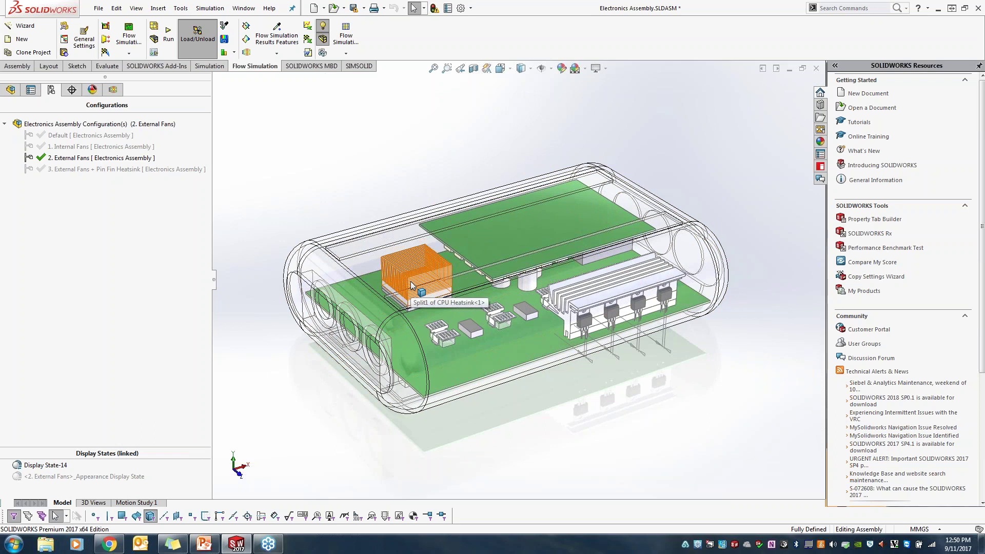
pyautogui.click(90, 169)
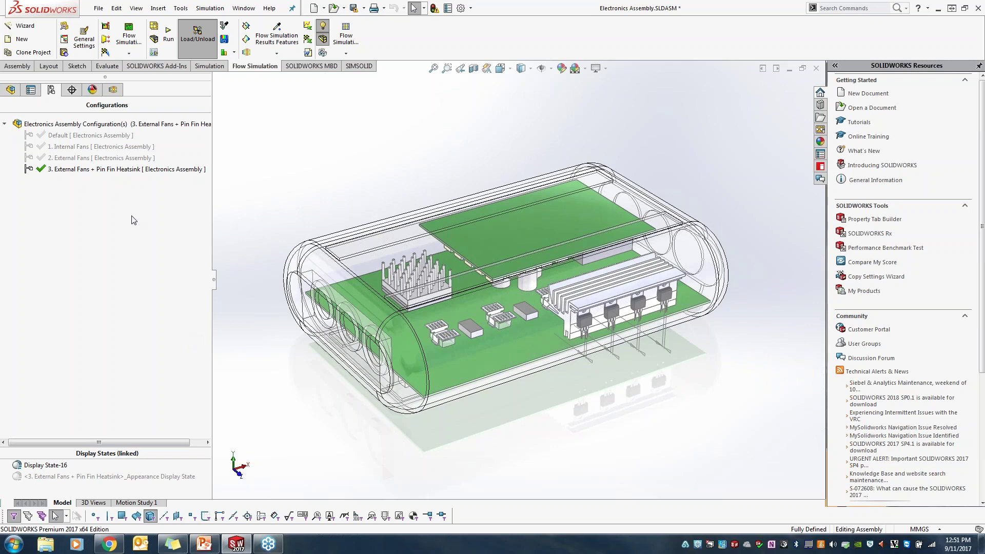
# Activate the 1. Internal Fans flow project and collapse its Input Data and Results branches
pyautogui.click(113, 90)
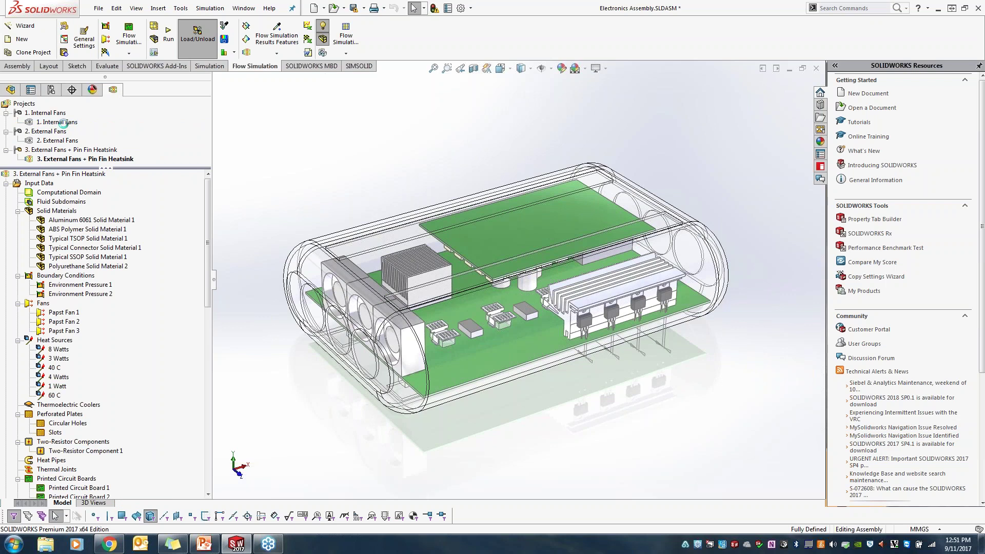
pyautogui.click(7, 183)
pyautogui.click(6, 193)
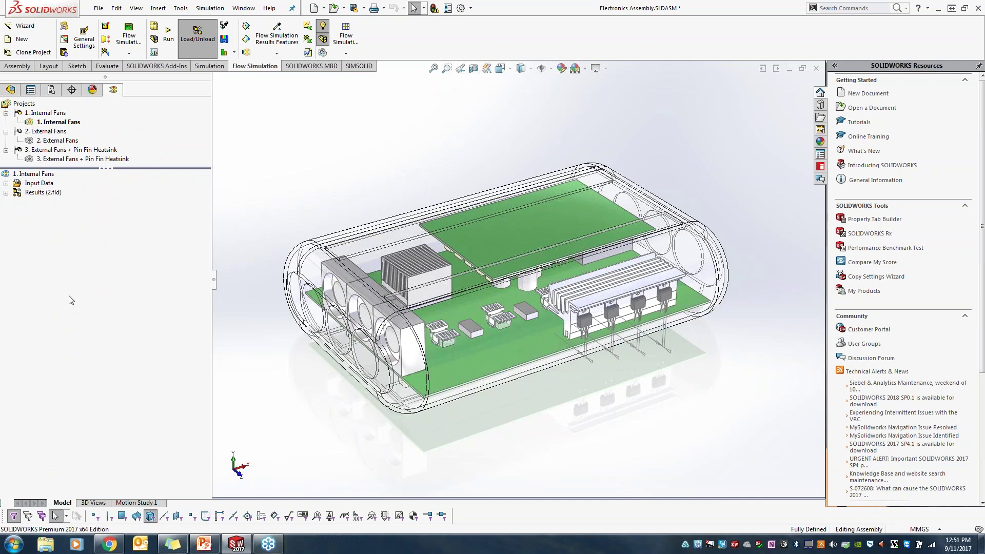
# Start a new flow project with the Wizard, keeping the name Project(1) and the Use Current configuration option
pyautogui.click(18, 28)
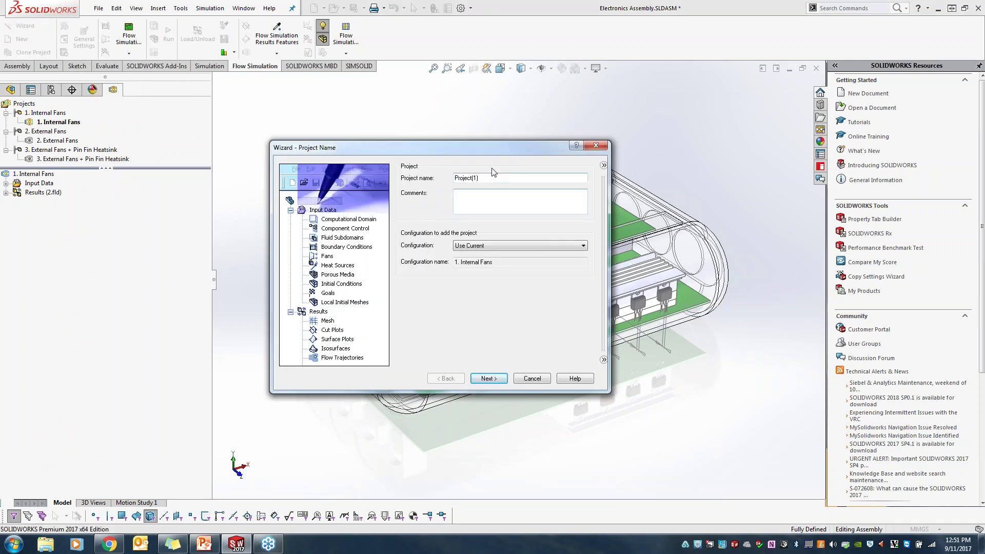
pyautogui.click(492, 177)
pyautogui.press('BackSpace')
pyautogui.click(510, 246)
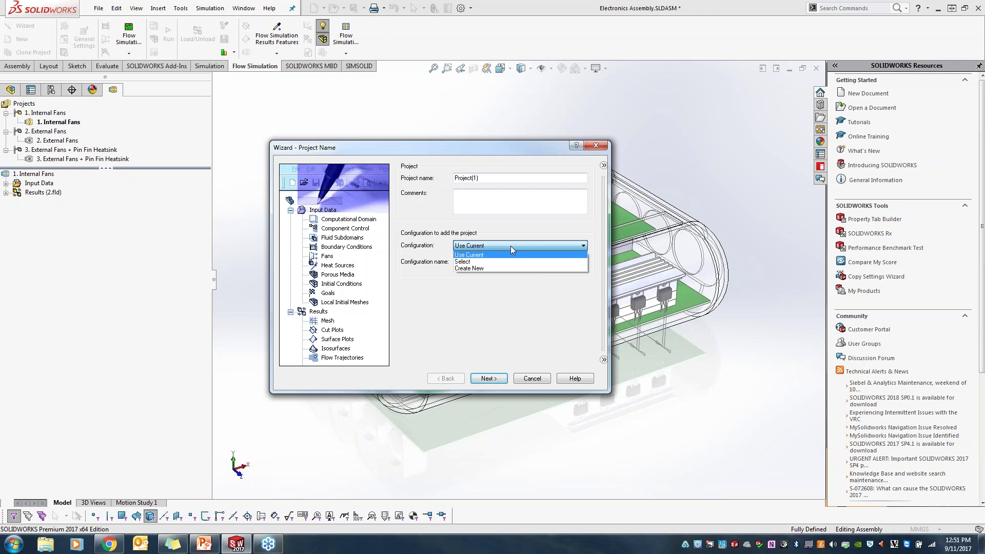
pyautogui.click(495, 380)
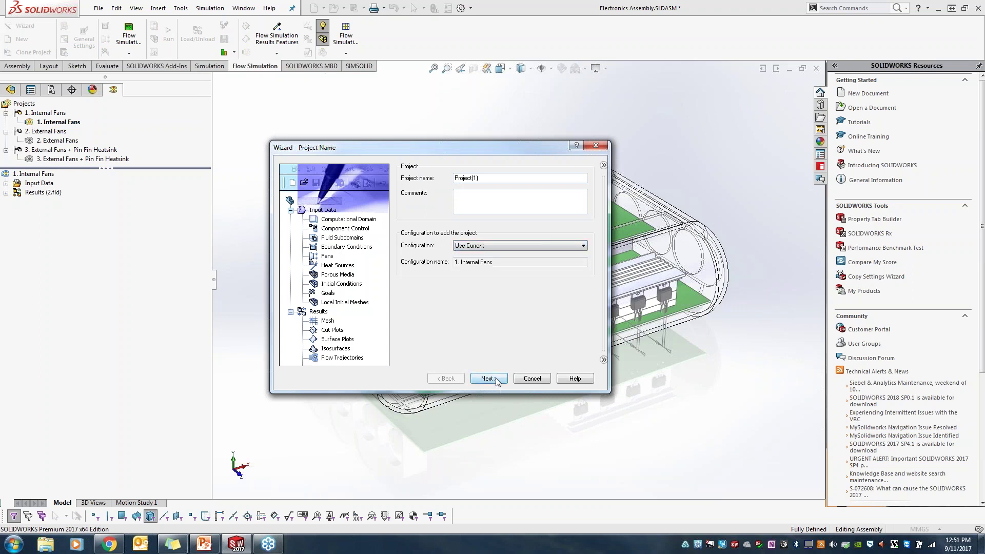
pyautogui.click(487, 378)
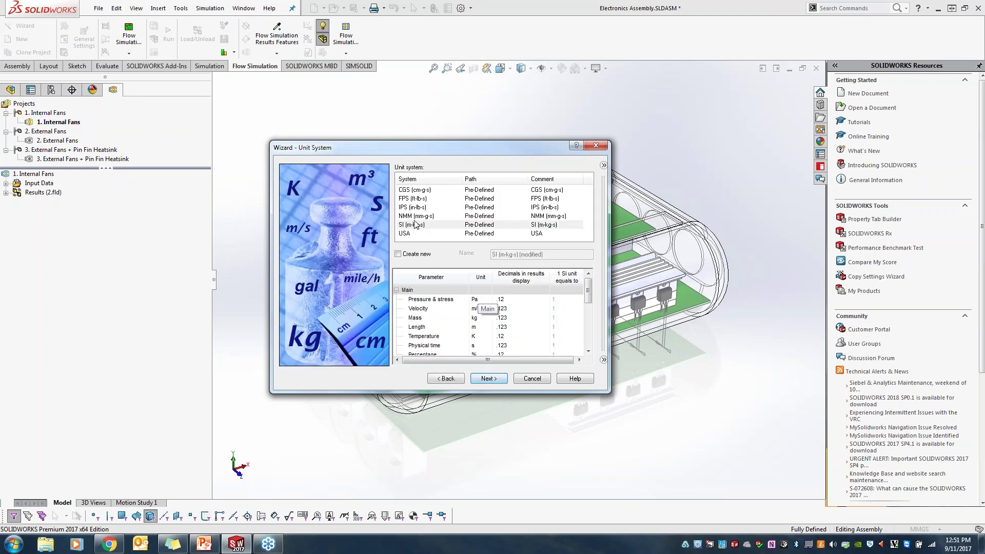
# Choose the SI (m-kg-s) unit system with temperature in Celsius for the new flow project
pyautogui.click(417, 226)
pyautogui.click(482, 337)
pyautogui.click(487, 336)
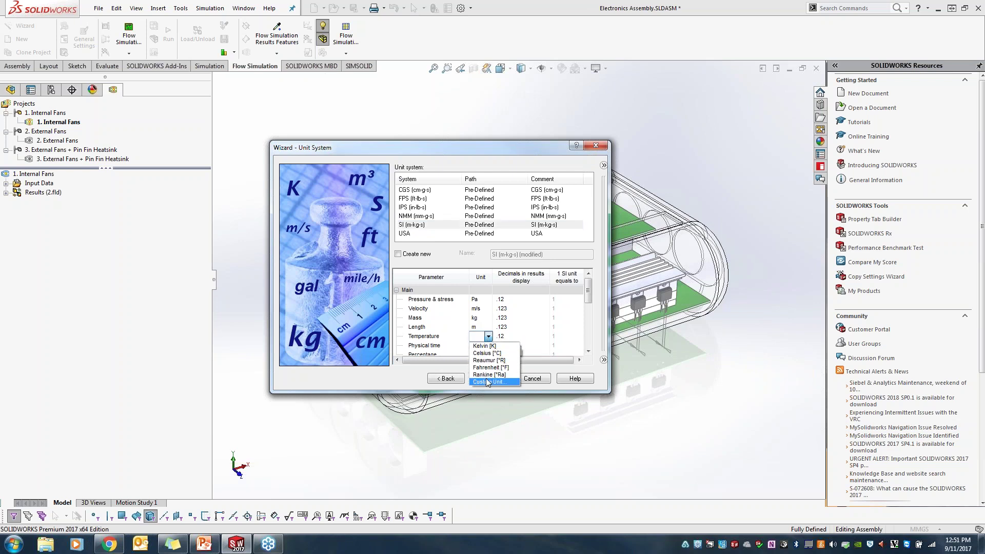
pyautogui.click(487, 353)
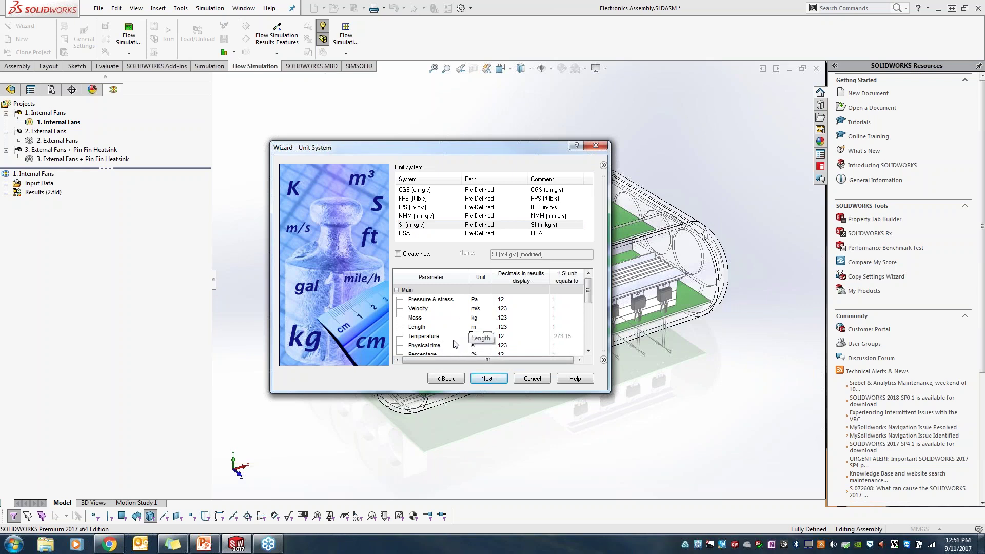
pyautogui.click(488, 378)
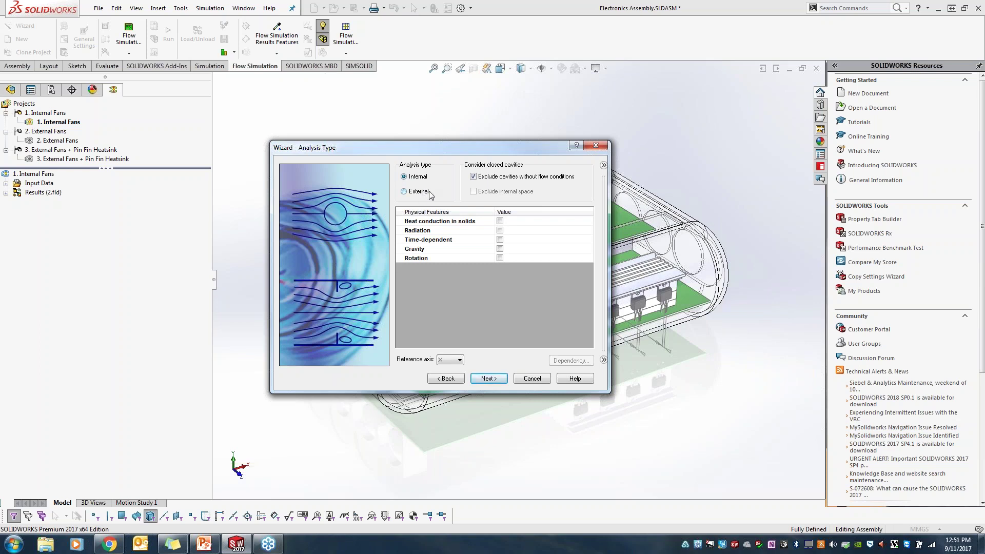
# Enable heat conduction in solids, radiation, time-dependent, gravity and rotation for the internal analysis
pyautogui.click(499, 221)
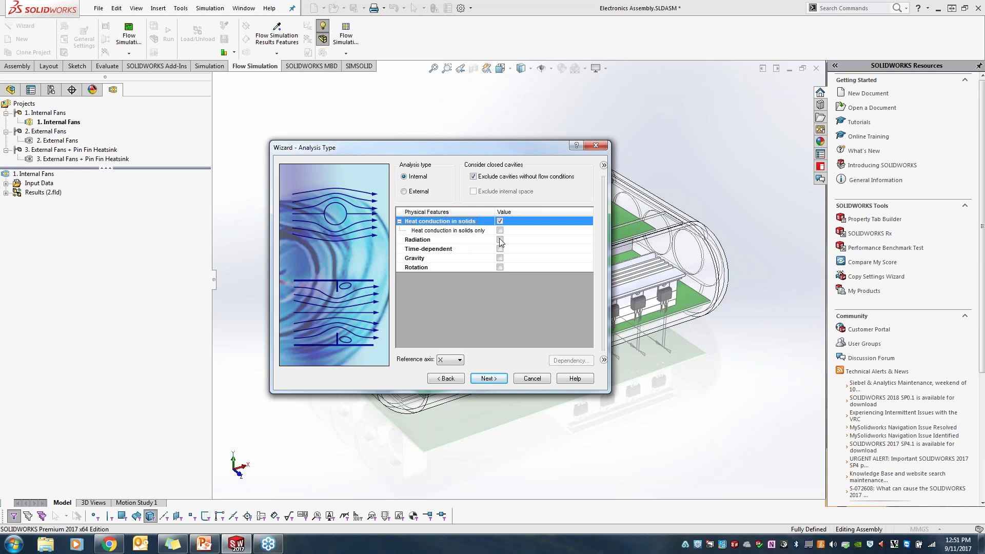
pyautogui.click(500, 240)
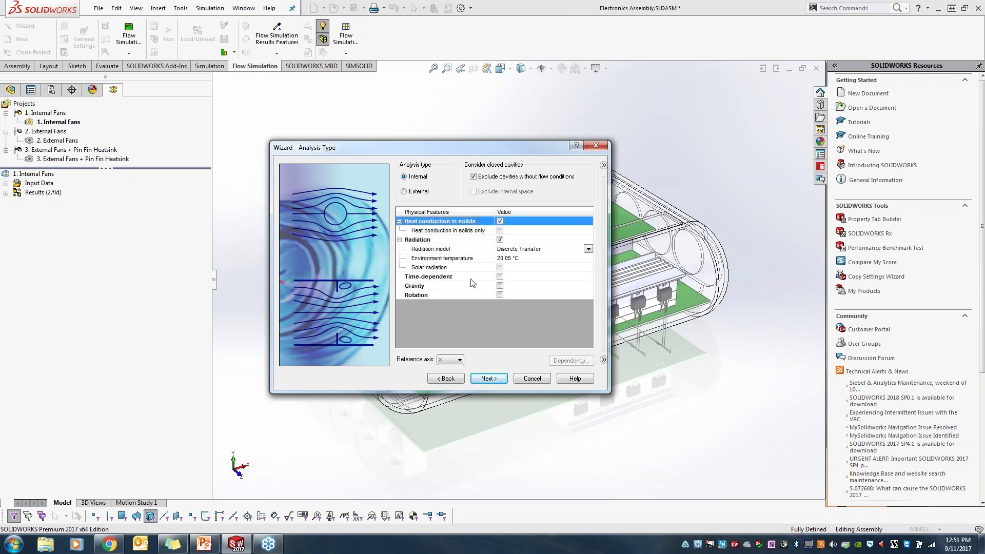
pyautogui.click(499, 277)
pyautogui.click(500, 277)
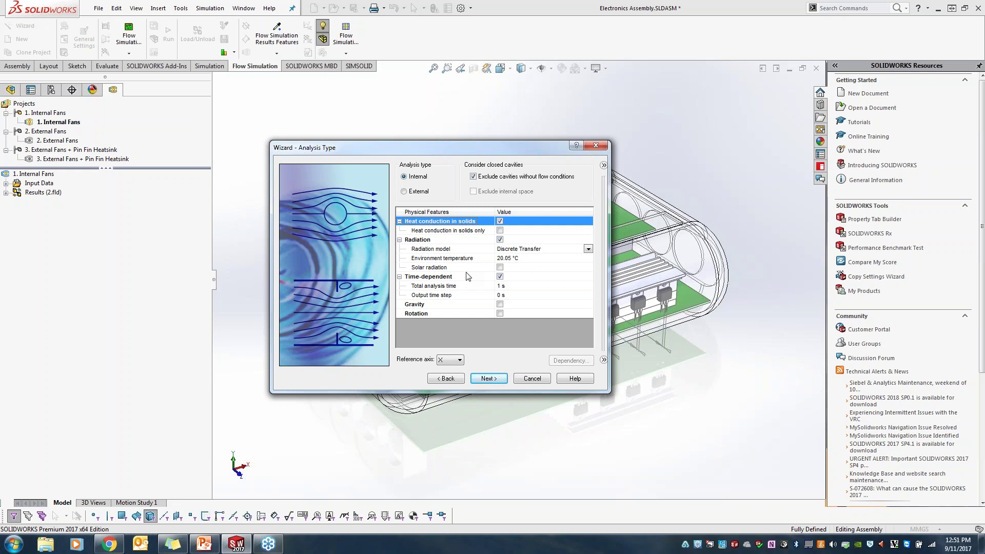
pyautogui.click(499, 305)
pyautogui.click(500, 341)
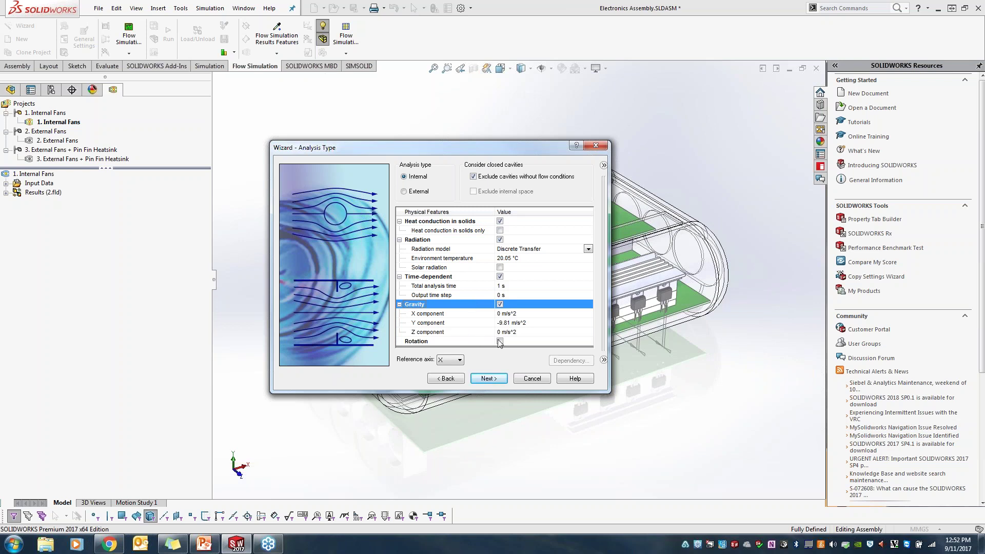
pyautogui.scroll(-1, 487, 313)
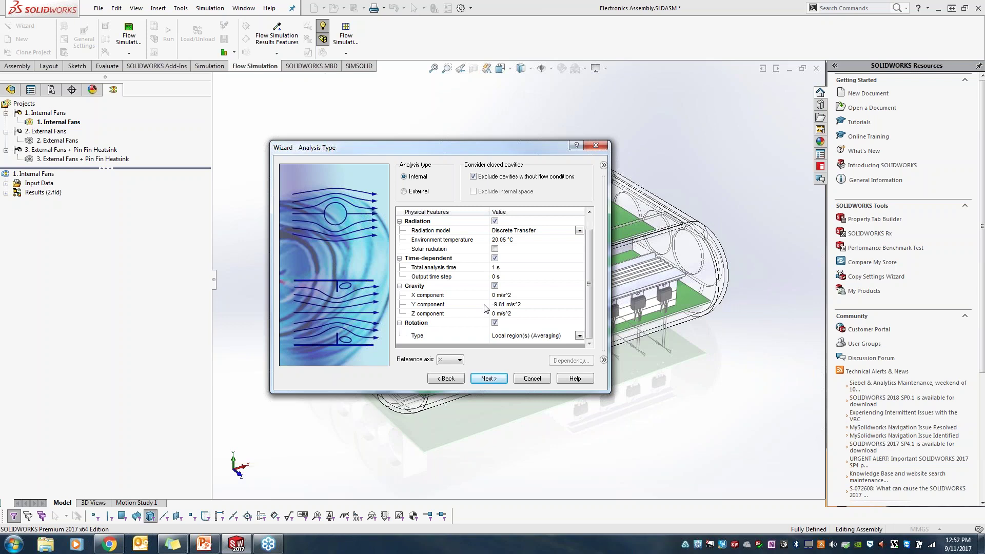
# Turn off rotation and radiation in the physical features and accept the analysis type
pyautogui.click(494, 322)
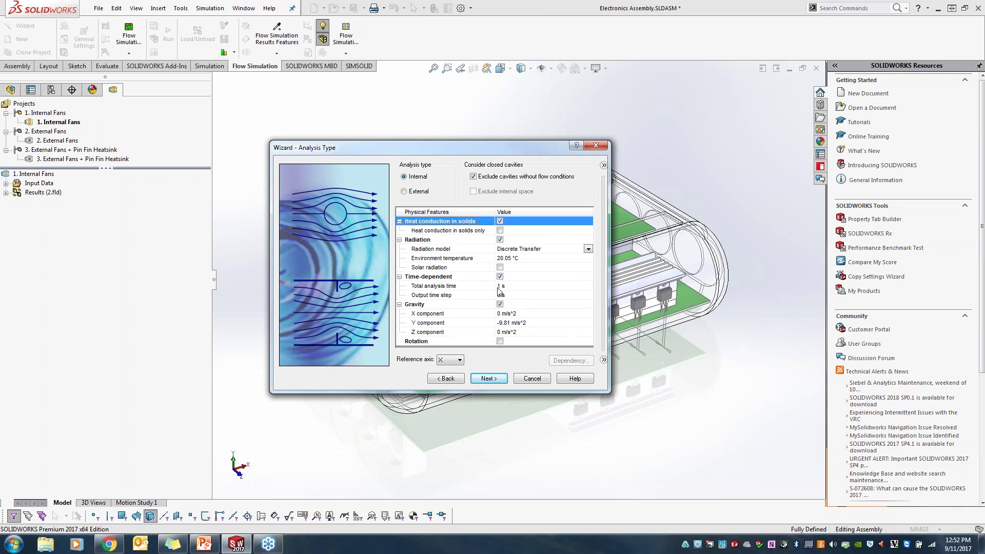
pyautogui.click(500, 239)
pyautogui.click(488, 378)
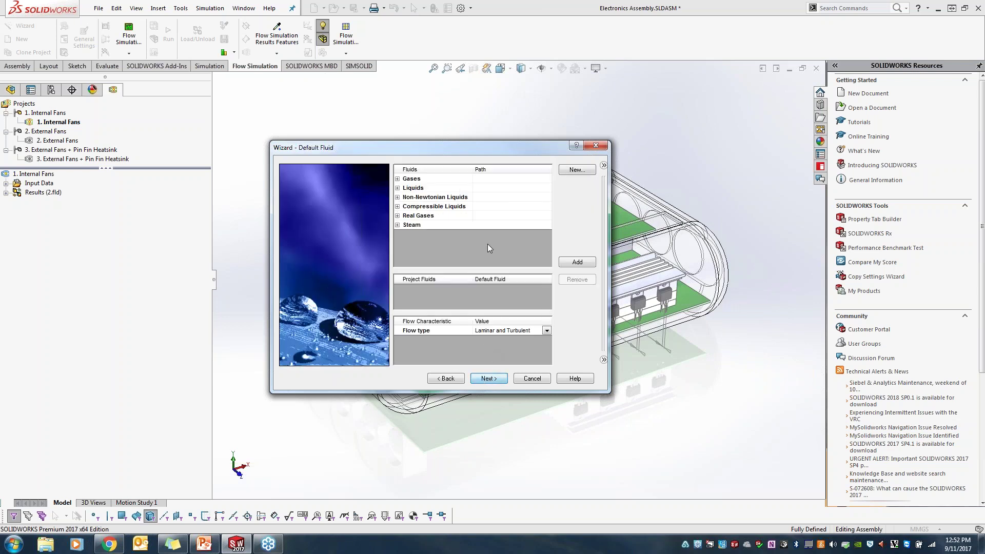
# Add the pre-defined gas Air as the project's default fluid, keeping the Laminar and Turbulent flow type
pyautogui.click(397, 187)
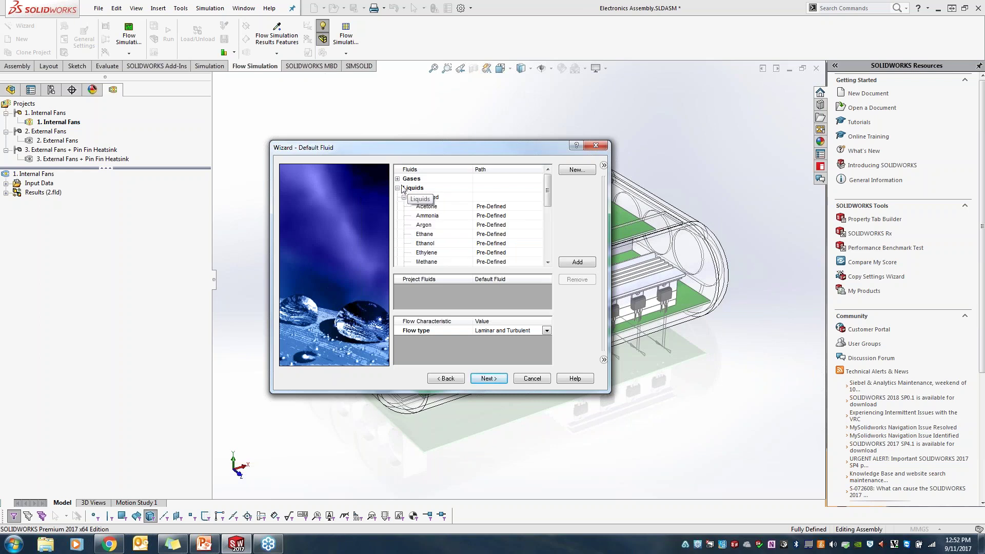
pyautogui.click(398, 178)
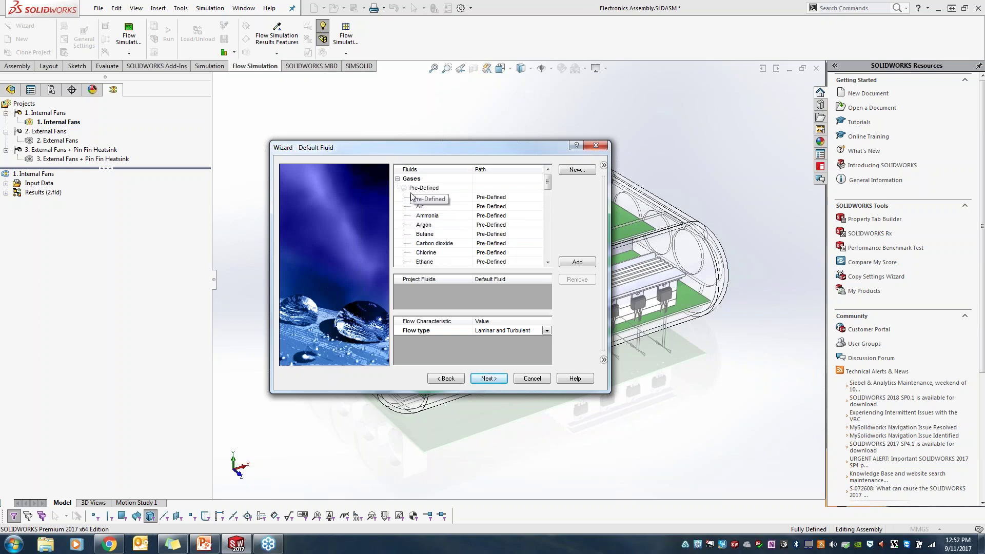
pyautogui.doubleClick(419, 203)
pyautogui.click(398, 179)
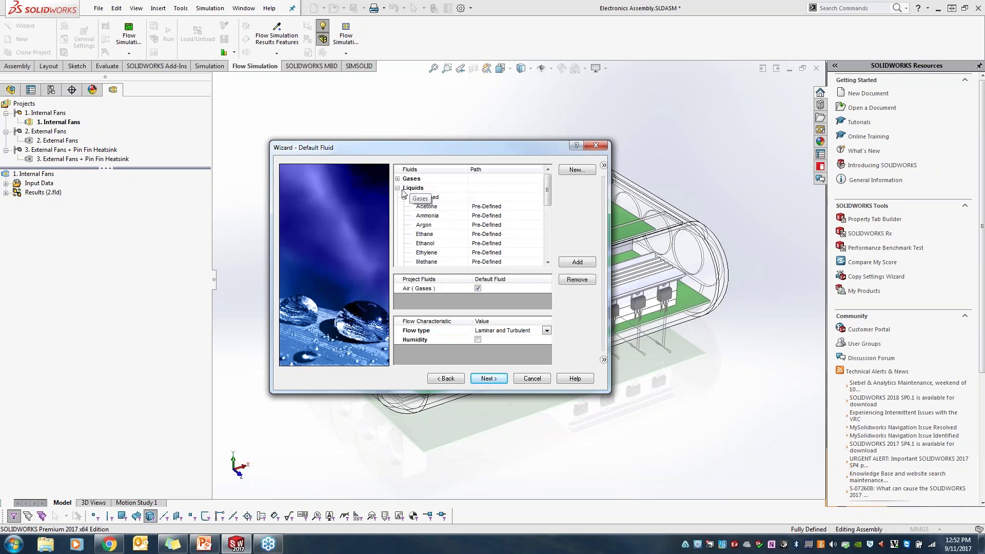
pyautogui.click(404, 197)
pyautogui.click(398, 188)
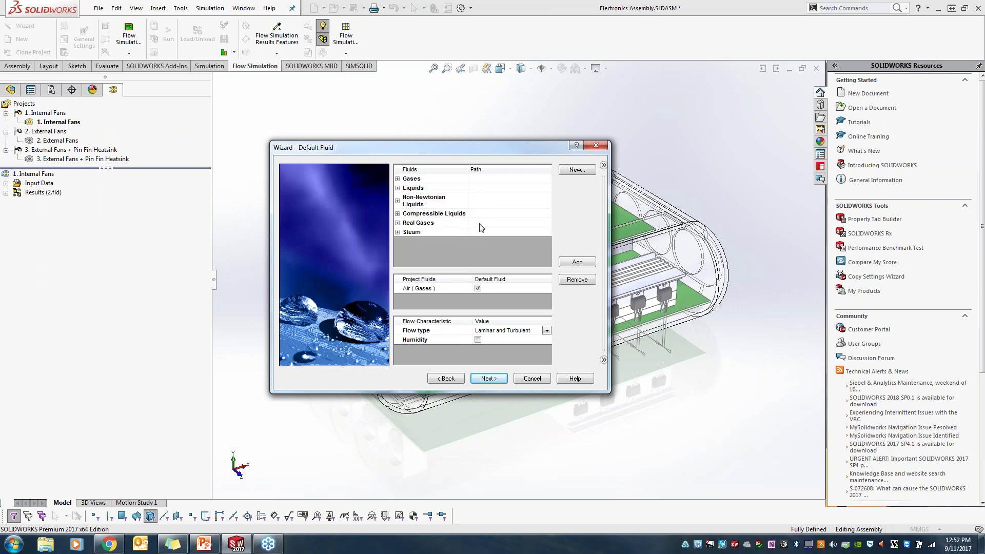
pyautogui.click(494, 379)
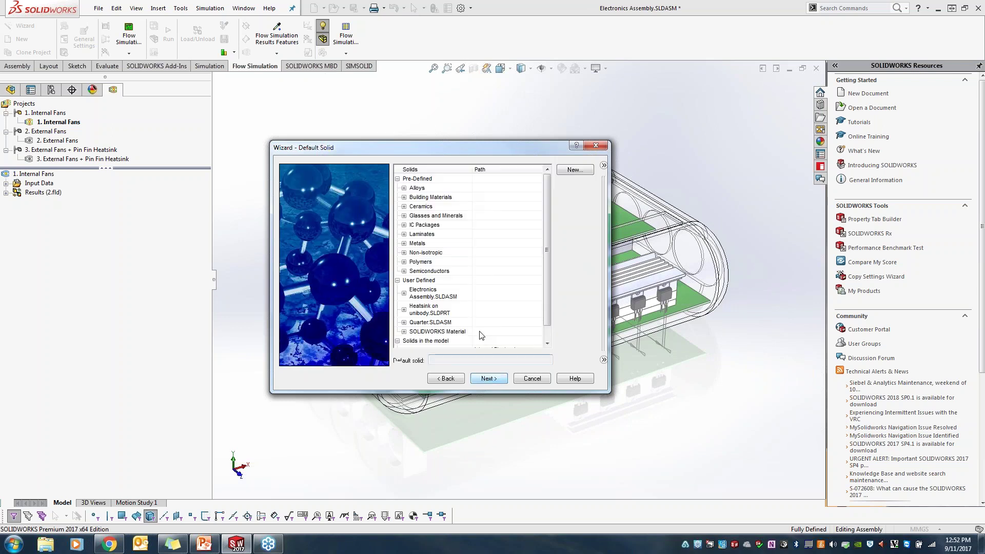
# Set the default solid to Allimel from the pre-defined alloys
pyautogui.click(403, 187)
pyautogui.click(425, 199)
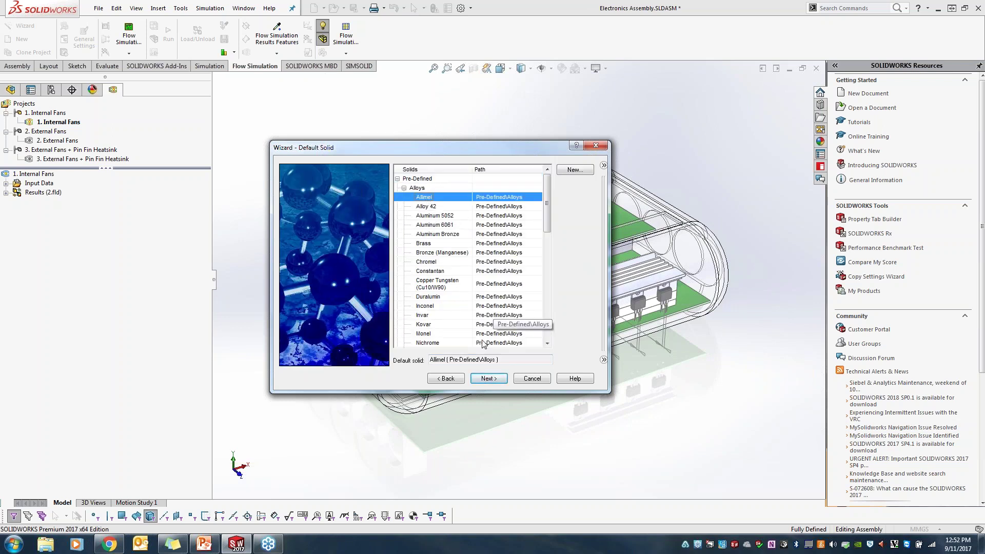
pyautogui.click(484, 377)
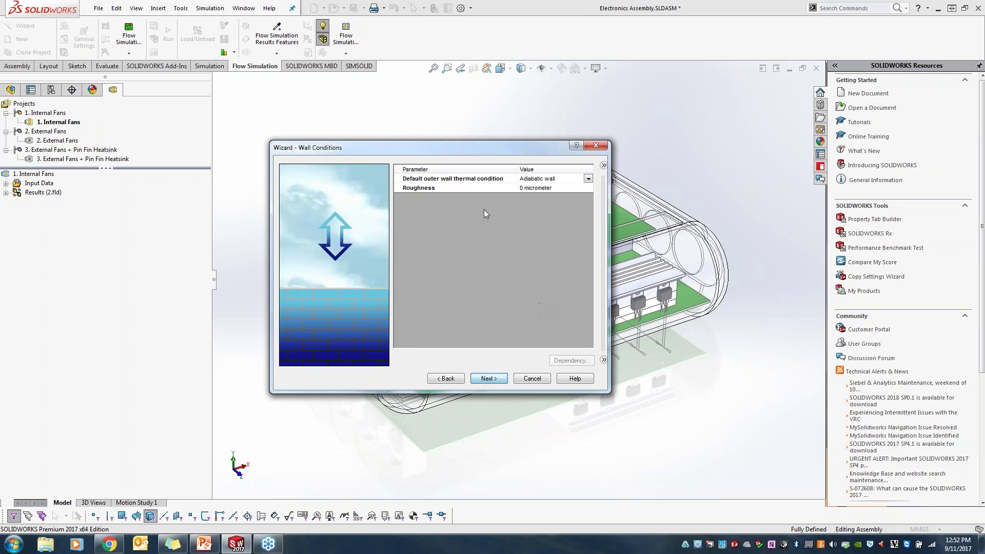
# Review the default outer wall thermal condition options, keeping Adiabatic wall, and cancel the Wizard at the initial conditions
pyautogui.click(538, 181)
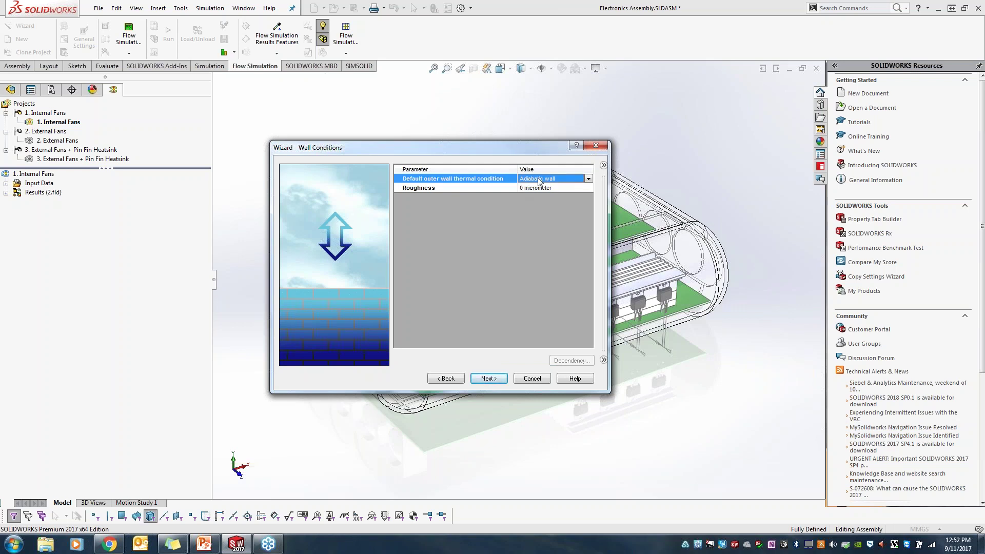
pyautogui.click(588, 180)
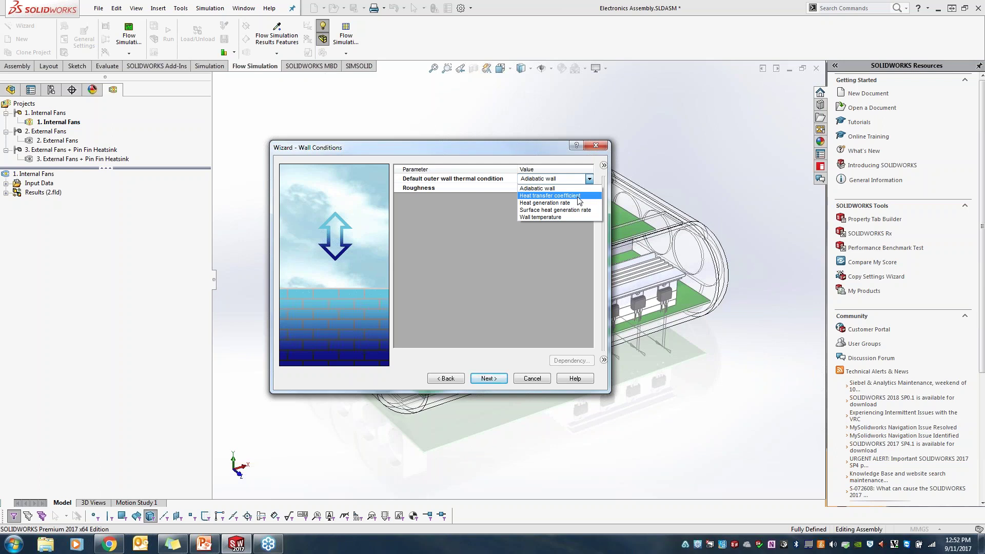
pyautogui.click(577, 197)
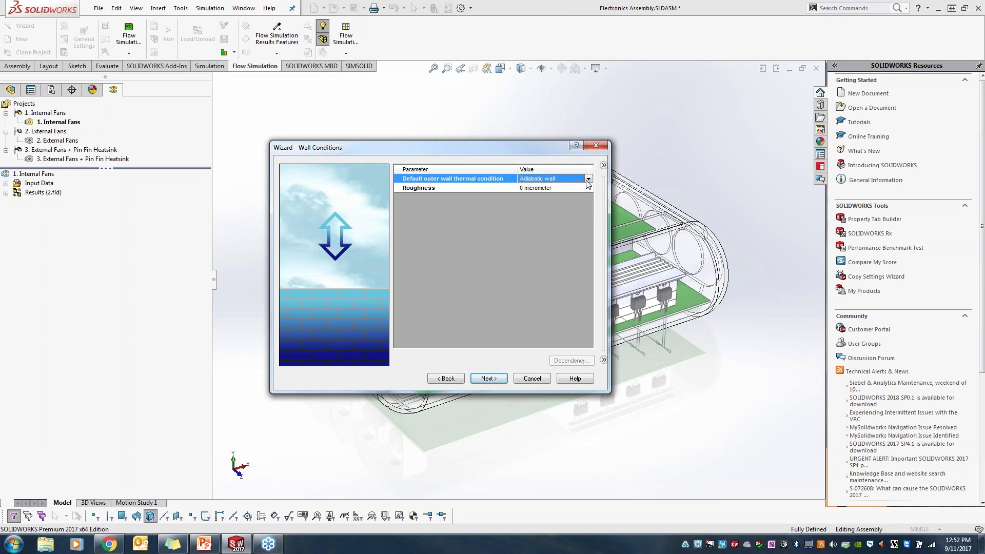
pyautogui.click(488, 378)
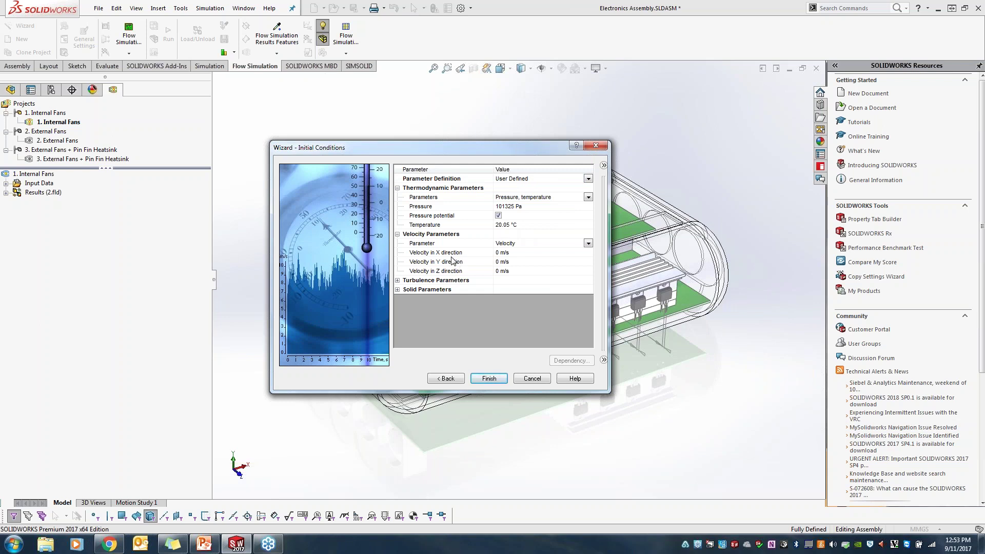
pyautogui.click(536, 382)
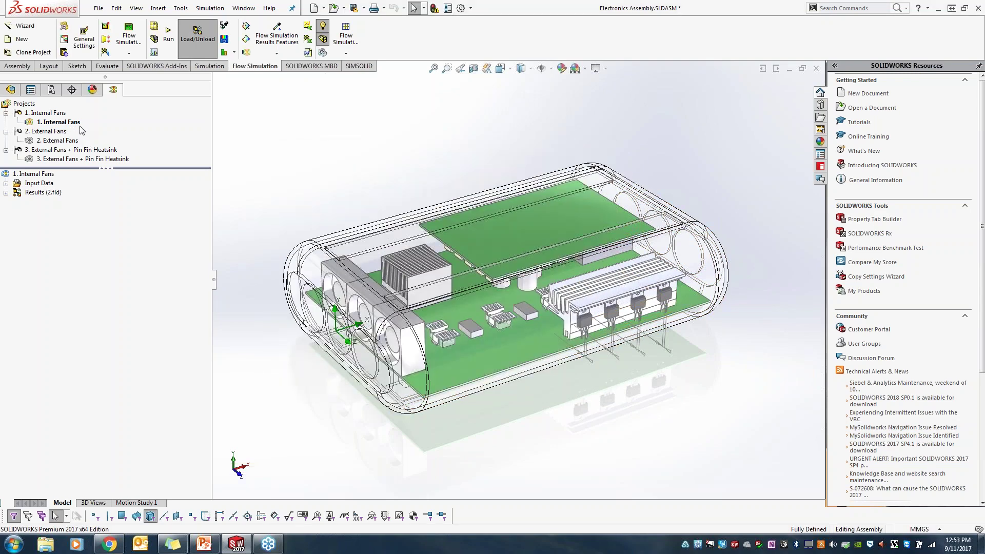
# Expand the Input Data of the 1. Internal Fans project and collapse its Solid Materials group
pyautogui.click(6, 184)
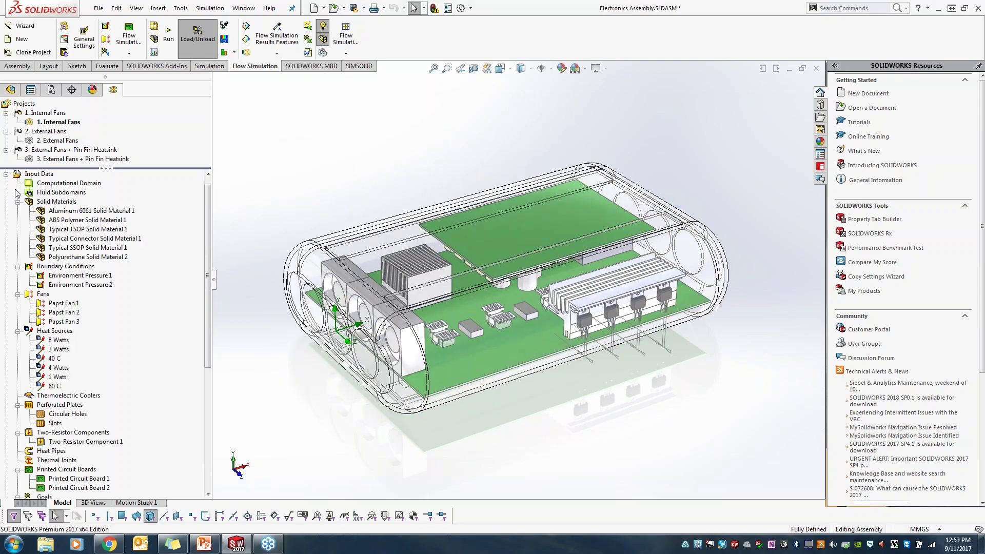
pyautogui.click(18, 201)
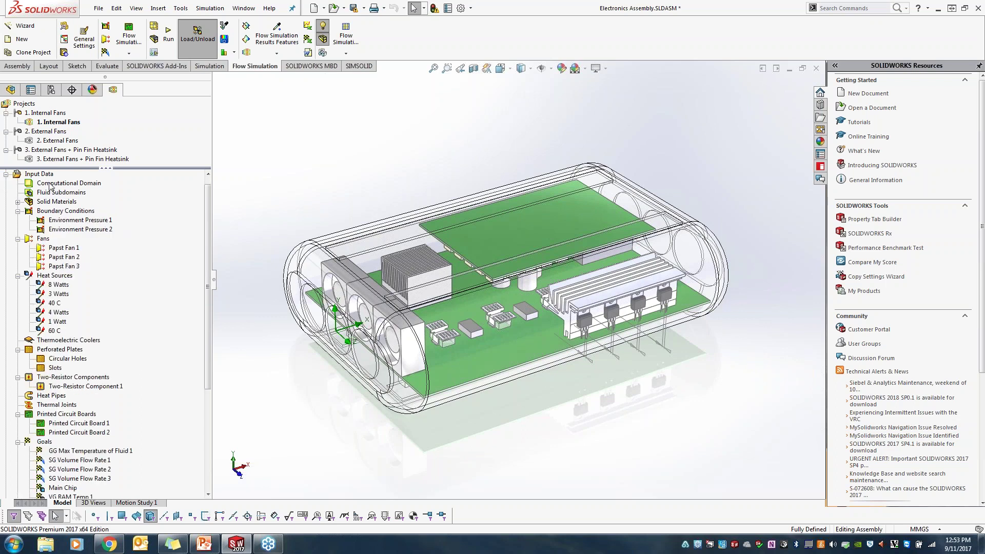
# Review the analysis type and physical features in the project's General Settings and cancel without changes
pyautogui.rightClick(47, 174)
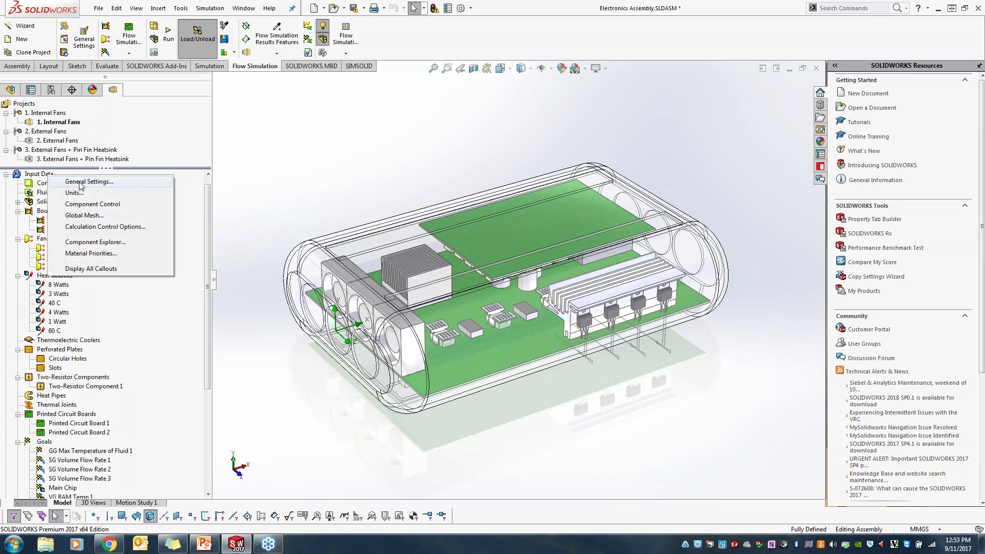
pyautogui.click(77, 186)
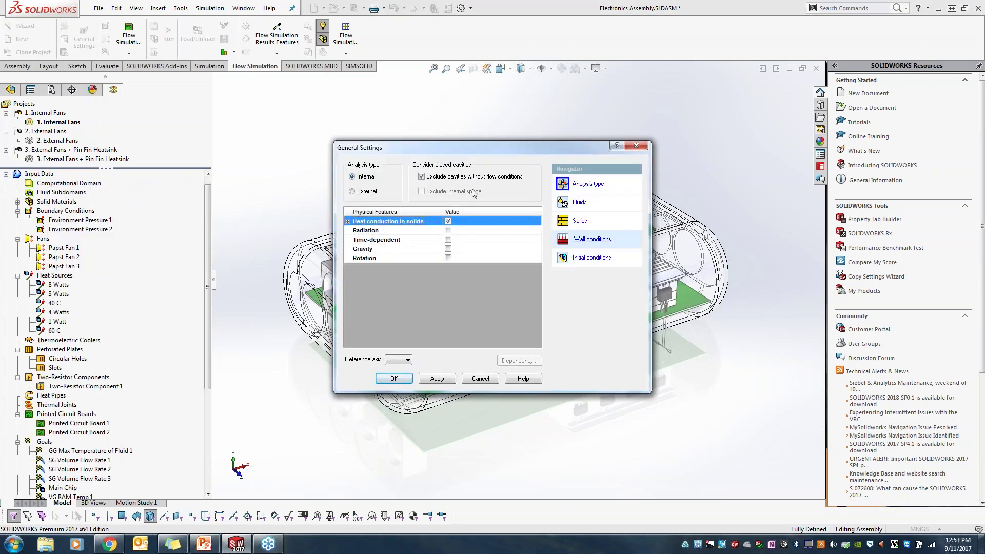
pyautogui.click(487, 382)
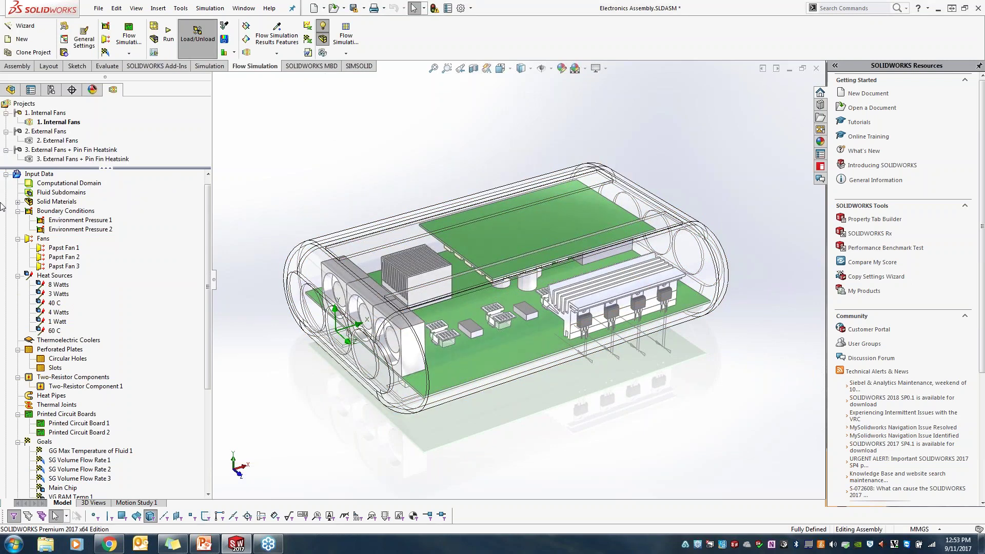
# Open the Aluminum 6061 Solid Material 1 definition for editing and look through the pre-defined solid categories
pyautogui.click(6, 174)
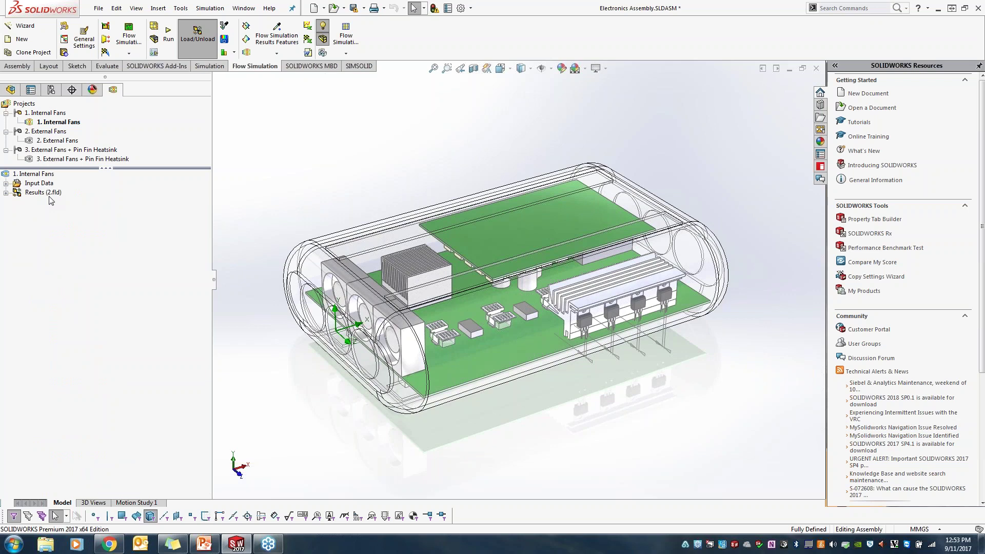
pyautogui.click(6, 184)
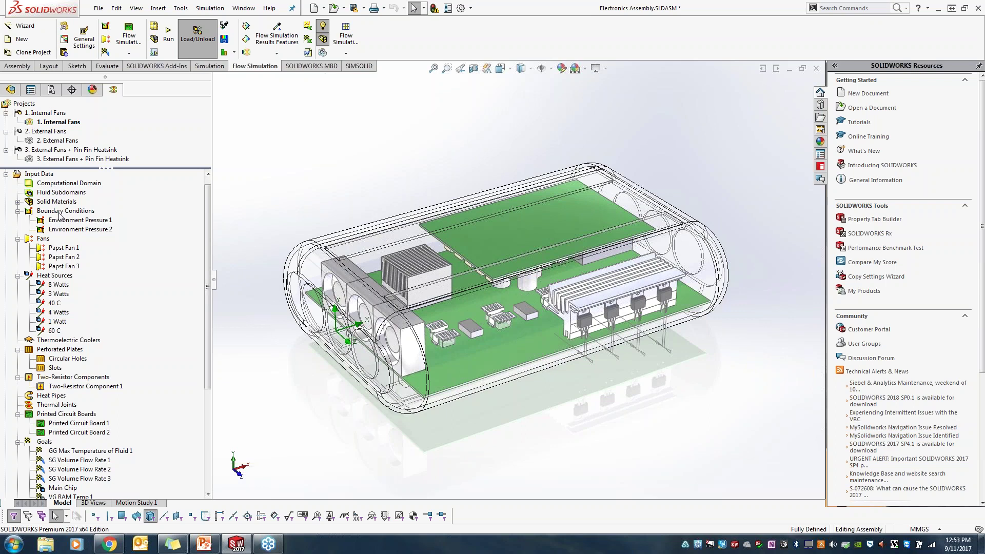
pyautogui.click(18, 202)
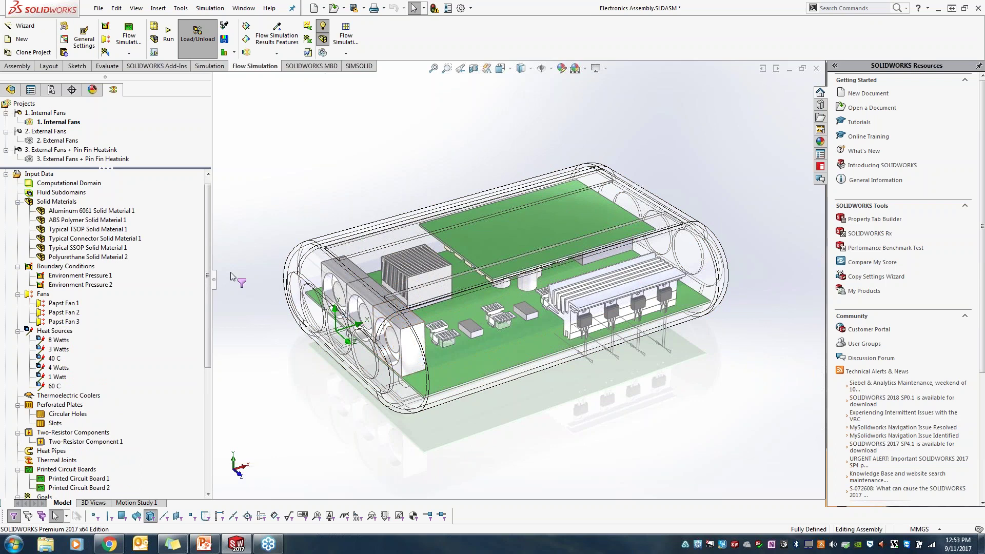
pyautogui.rightClick(67, 205)
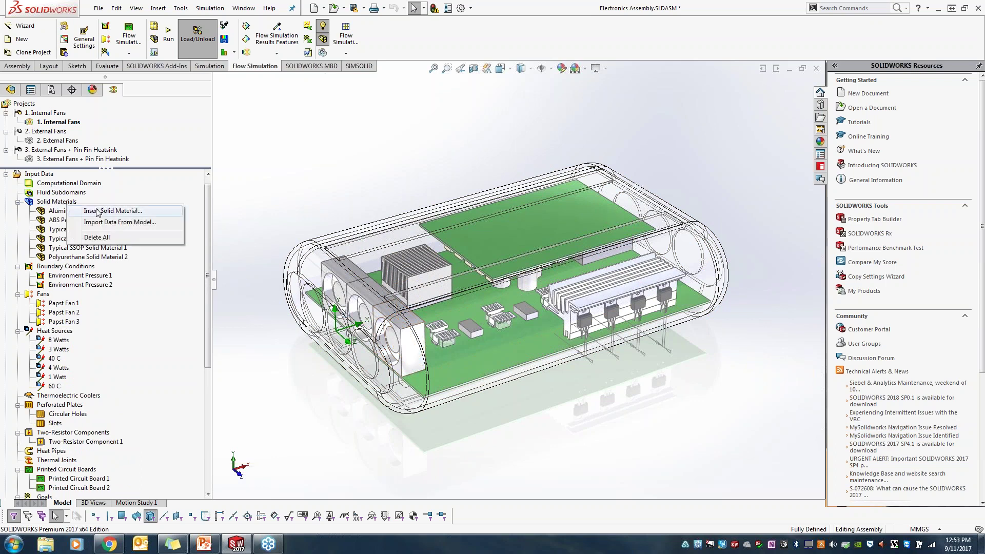
pyautogui.rightClick(60, 210)
pyautogui.click(90, 220)
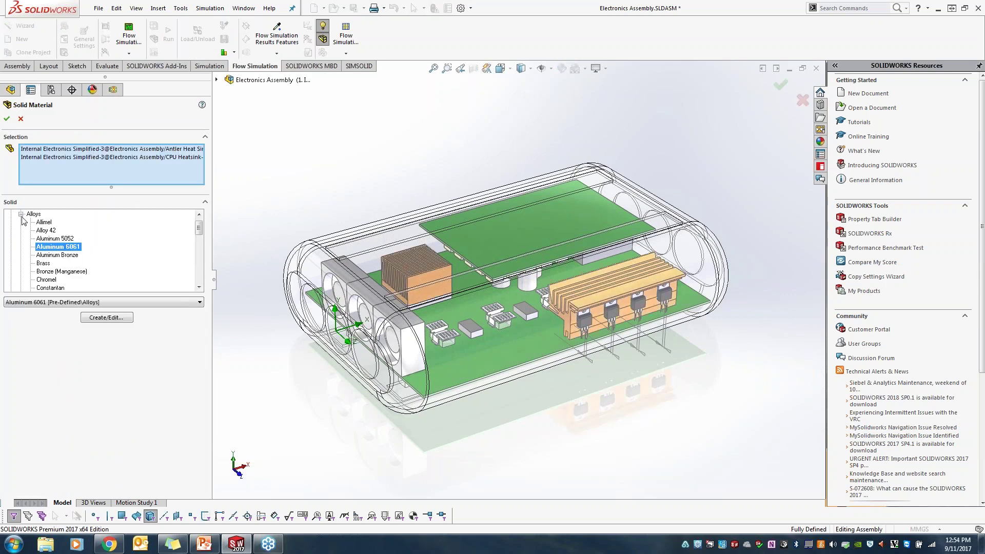
pyautogui.click(21, 215)
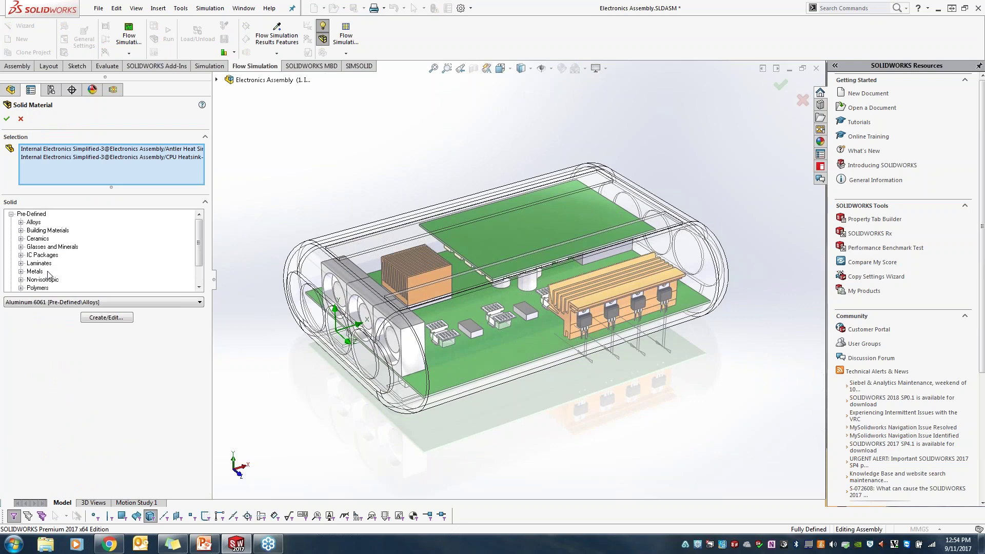
# Open the Engineering Database from the material definition, collapse Materials, and widen the window and database tree to view the top-level categories
pyautogui.click(109, 322)
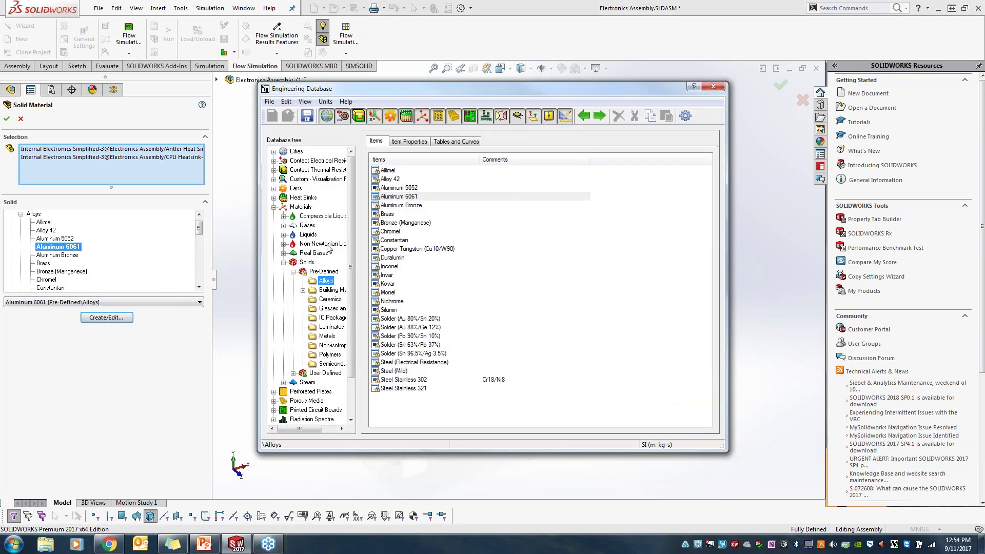
pyautogui.click(285, 263)
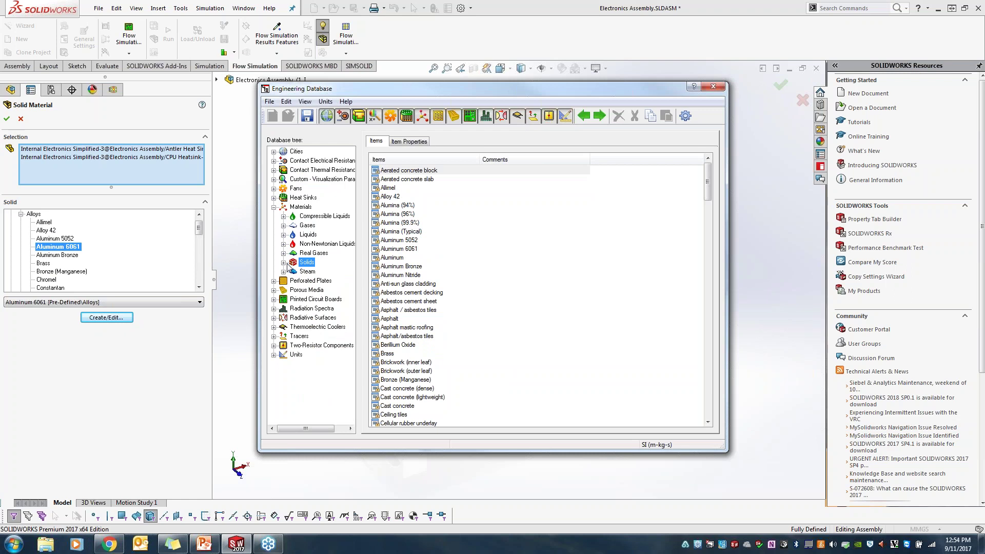
pyautogui.click(273, 207)
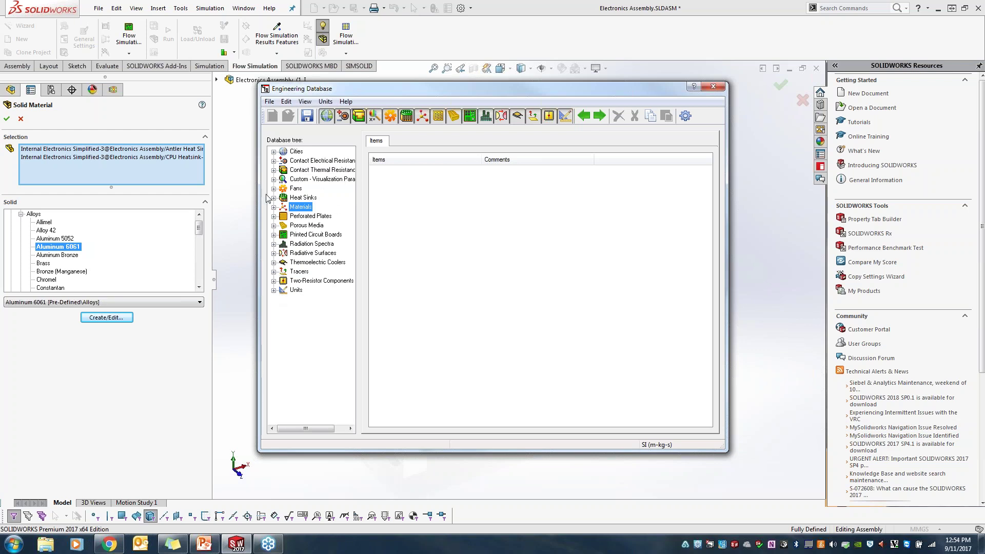
pyautogui.moveTo(259, 184); pyautogui.dragTo(205, 182)
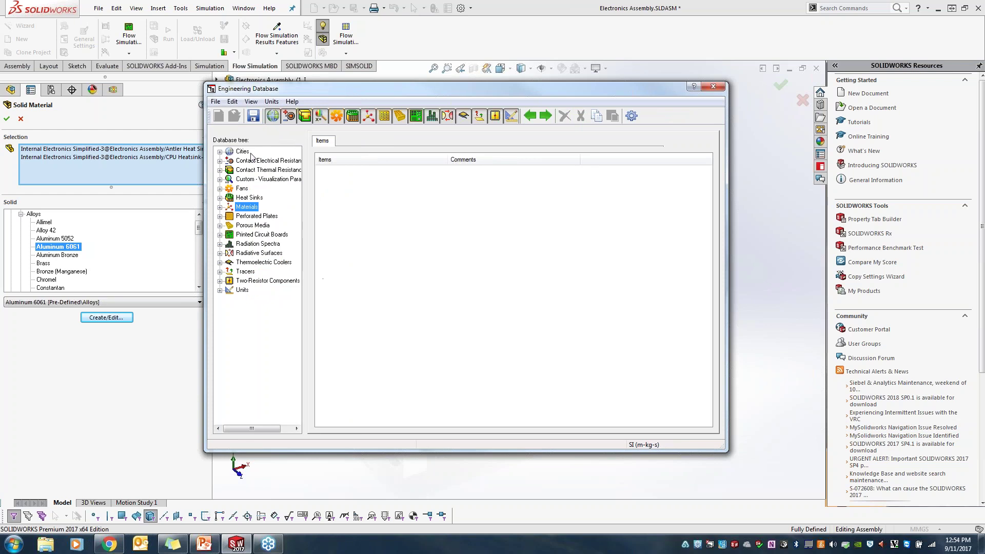
pyautogui.moveTo(305, 192); pyautogui.dragTo(367, 190)
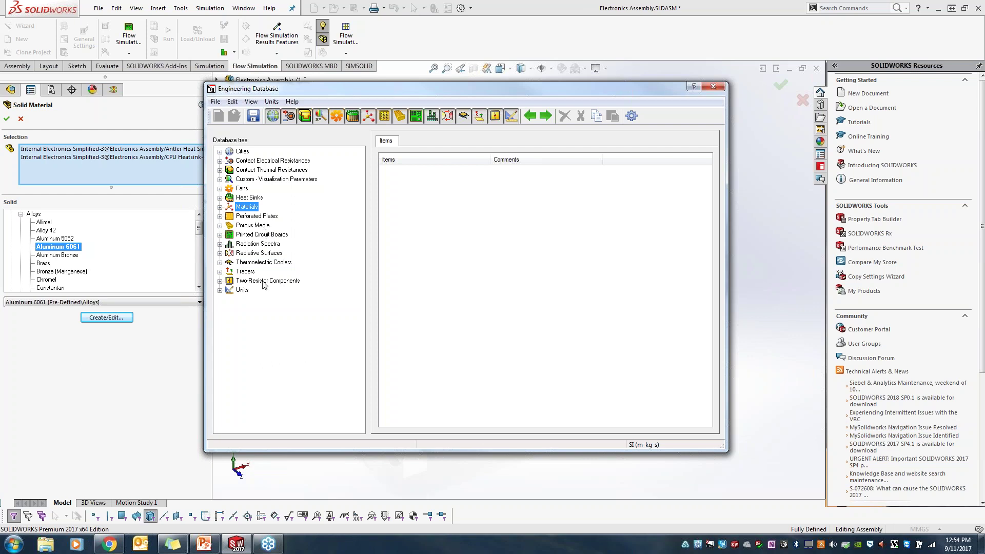
# Examine the item properties of the pre-defined alloy Allimel and its thermal conductivity table and curve
pyautogui.click(220, 207)
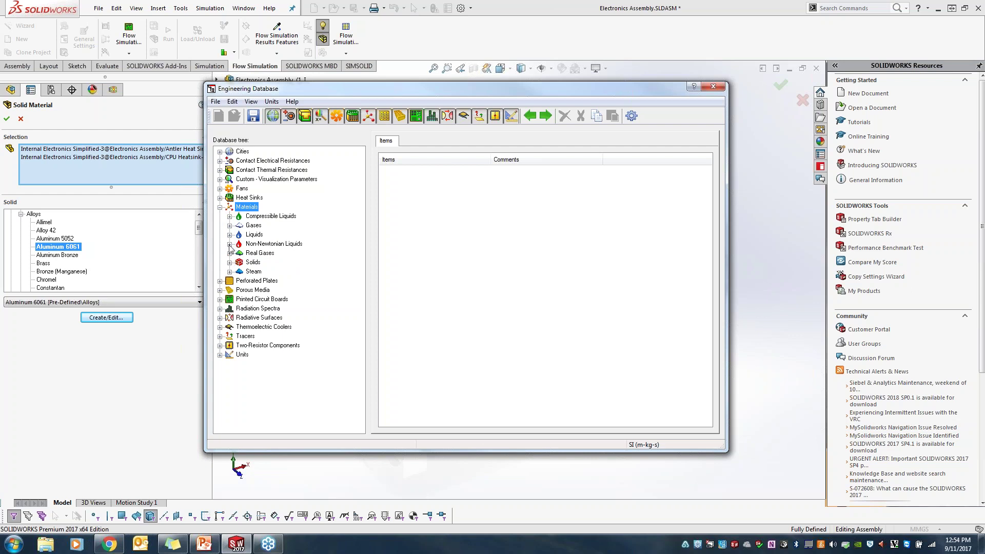
pyautogui.click(230, 262)
pyautogui.click(265, 282)
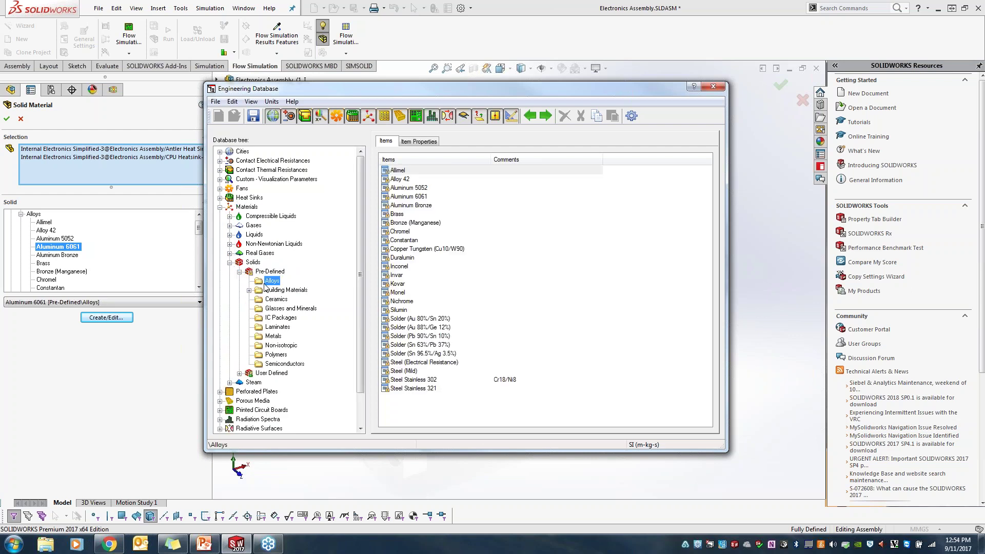
pyautogui.click(404, 171)
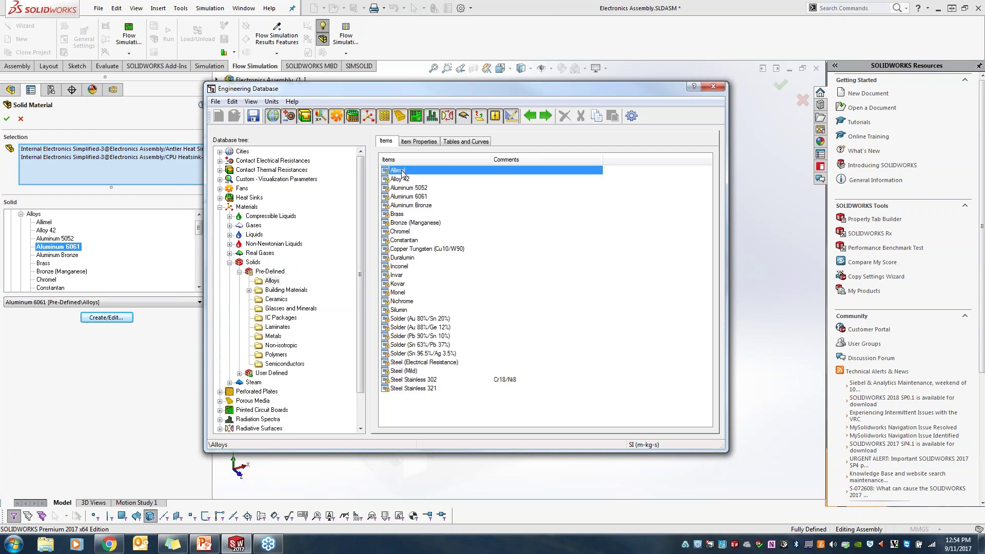
pyautogui.click(420, 146)
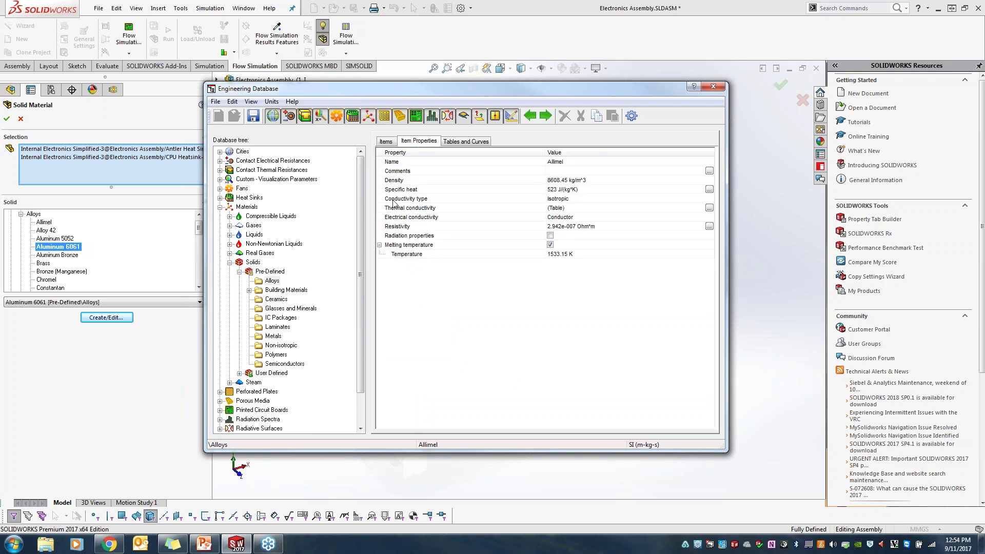
pyautogui.click(708, 208)
pyautogui.click(709, 208)
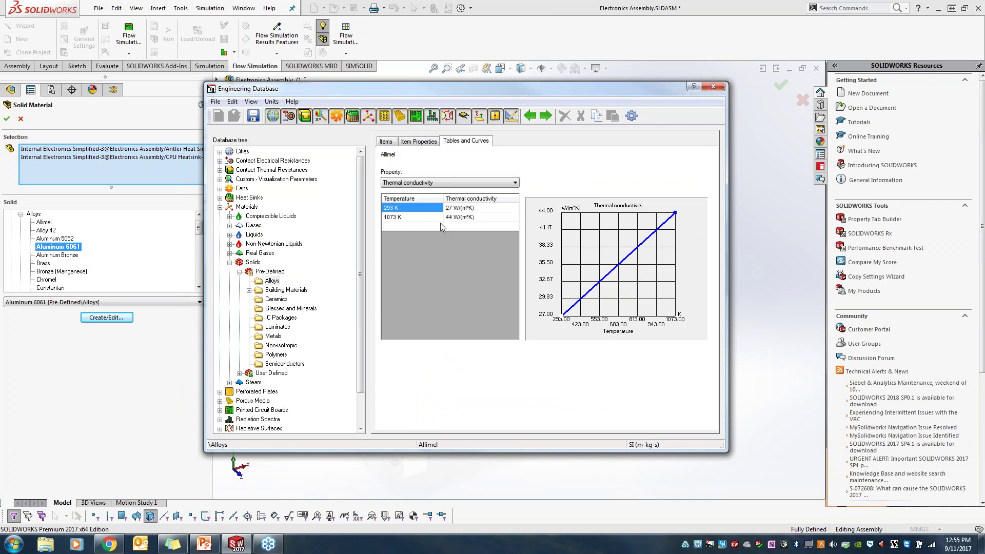
# View the User Defined solids folders, close the Engineering Database without saving, and cancel the Aluminum 6061 material edit
pyautogui.click(231, 263)
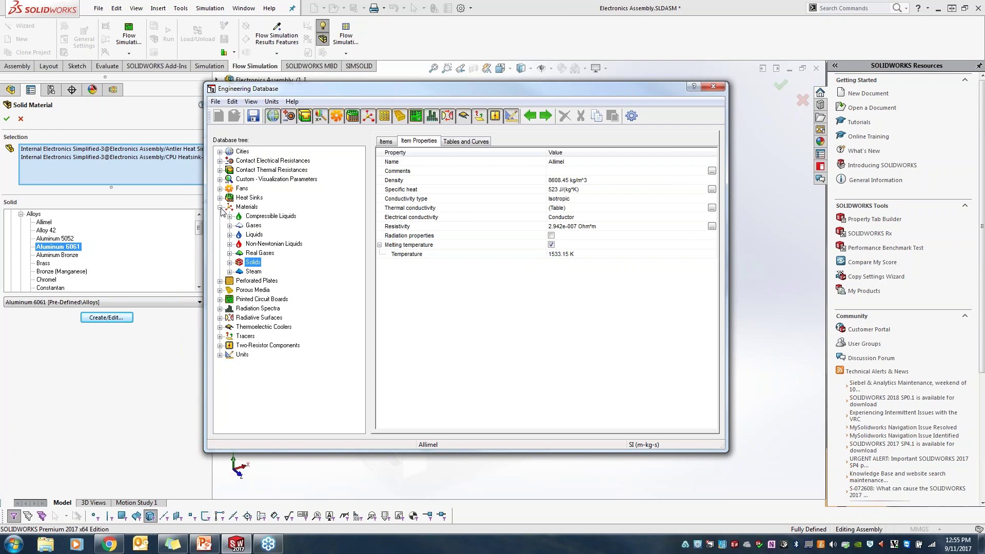
pyautogui.click(230, 263)
pyautogui.click(239, 272)
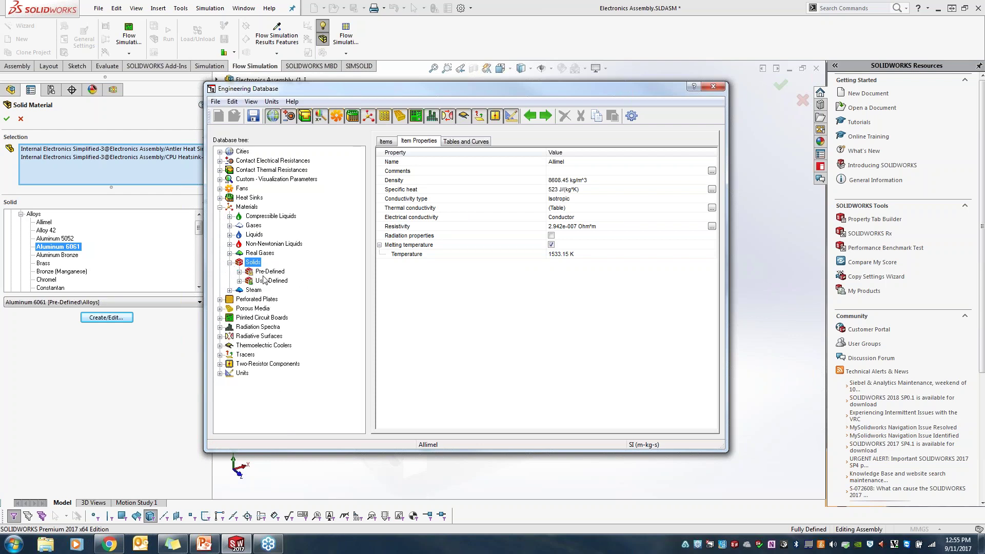
pyautogui.click(239, 281)
pyautogui.click(267, 283)
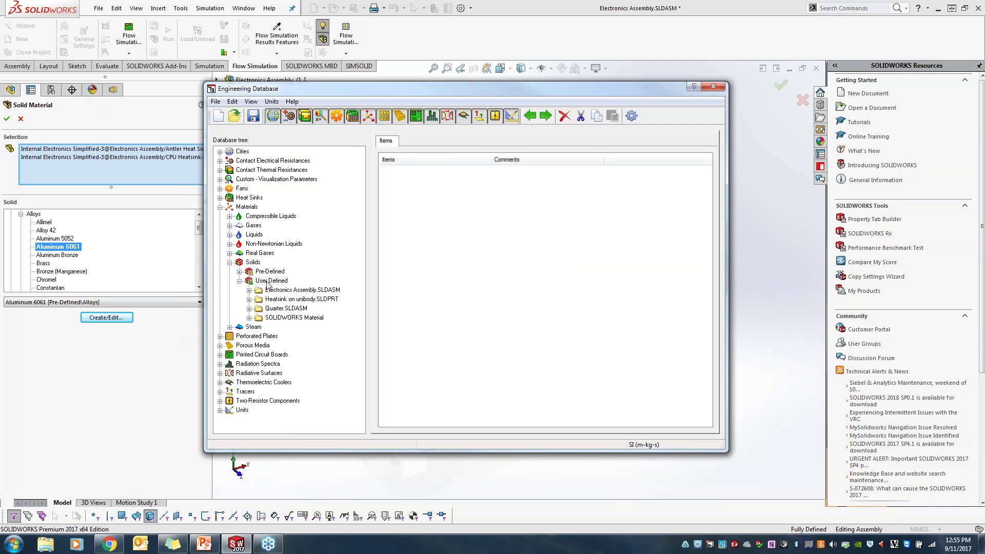
pyautogui.click(712, 88)
pyautogui.click(505, 308)
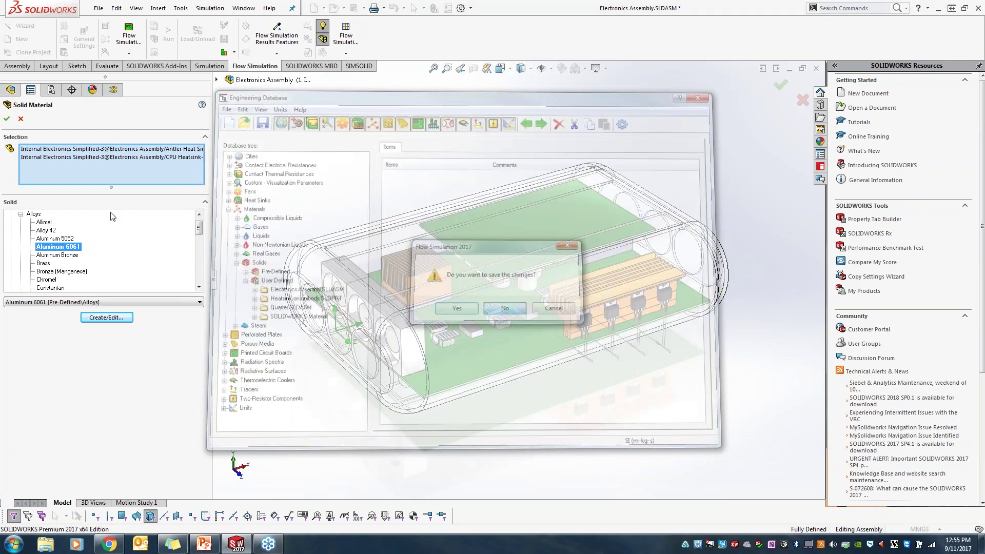
pyautogui.click(21, 119)
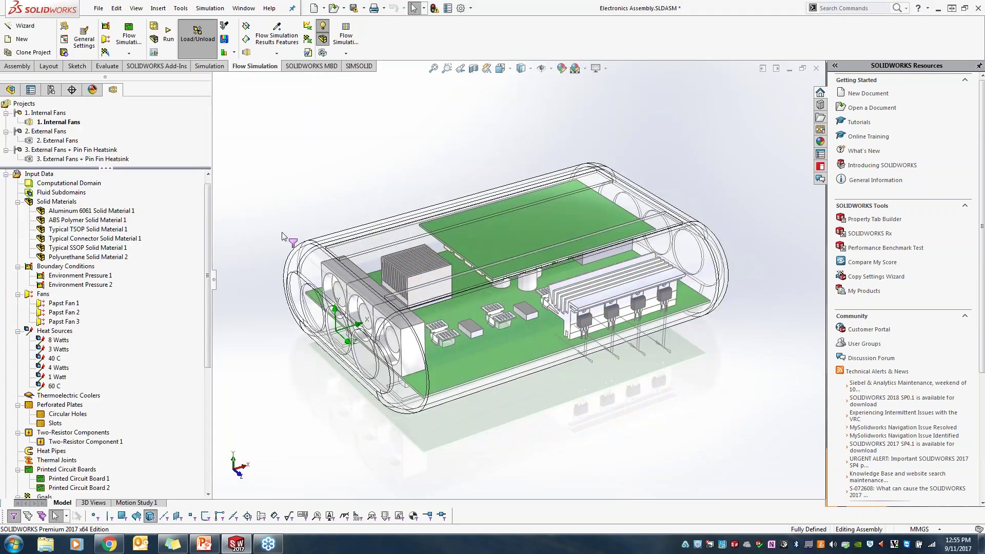
# Highlight in the model the components assigned to the Aluminum 6061, ABS Polymer, Typical TSOP and Typical Connector solid materials
pyautogui.click(94, 213)
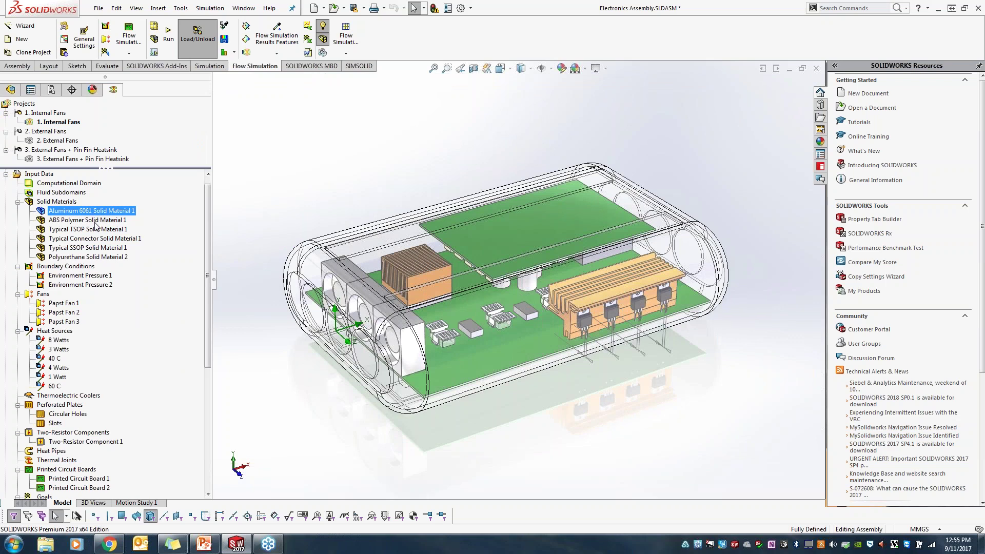
pyautogui.click(96, 226)
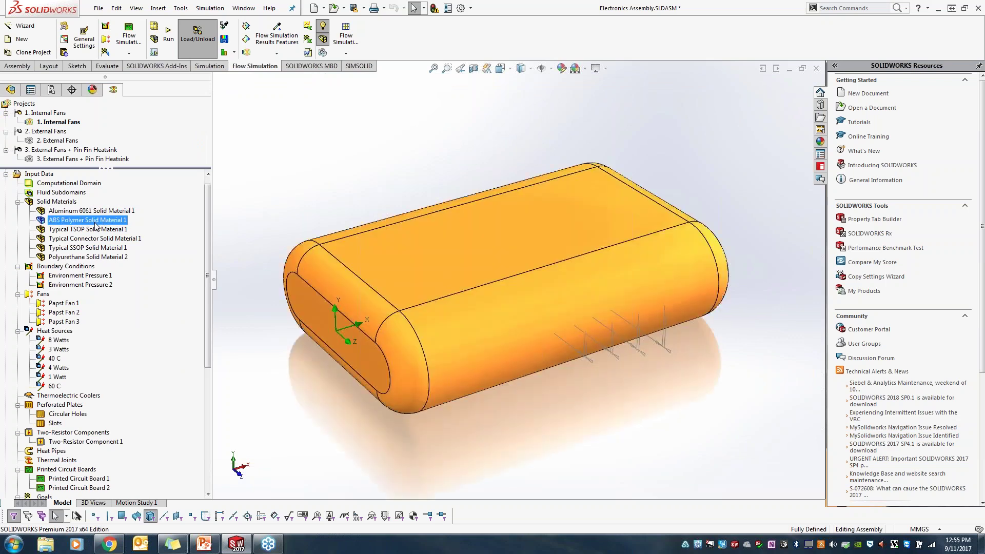
pyautogui.click(95, 231)
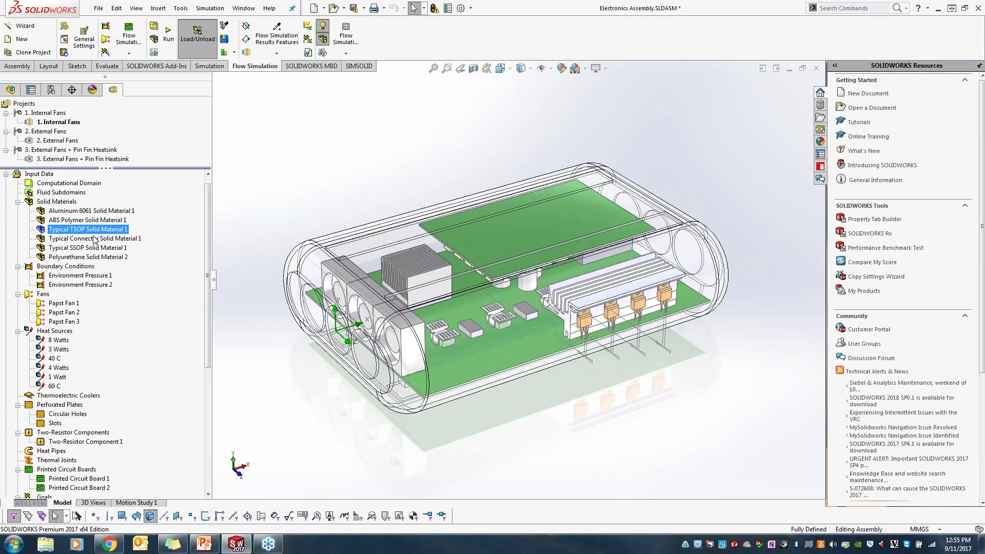
pyautogui.click(96, 240)
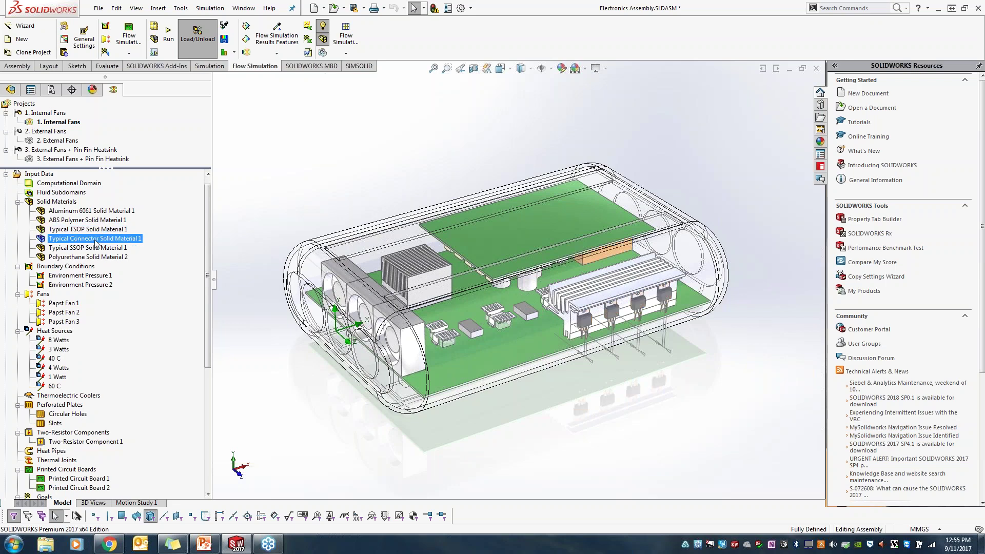
# Review Typical Connector's directional conductivity properties in the Engineering Database, accept its material definition as is, and collapse the Solid Materials group
pyautogui.rightClick(95, 241)
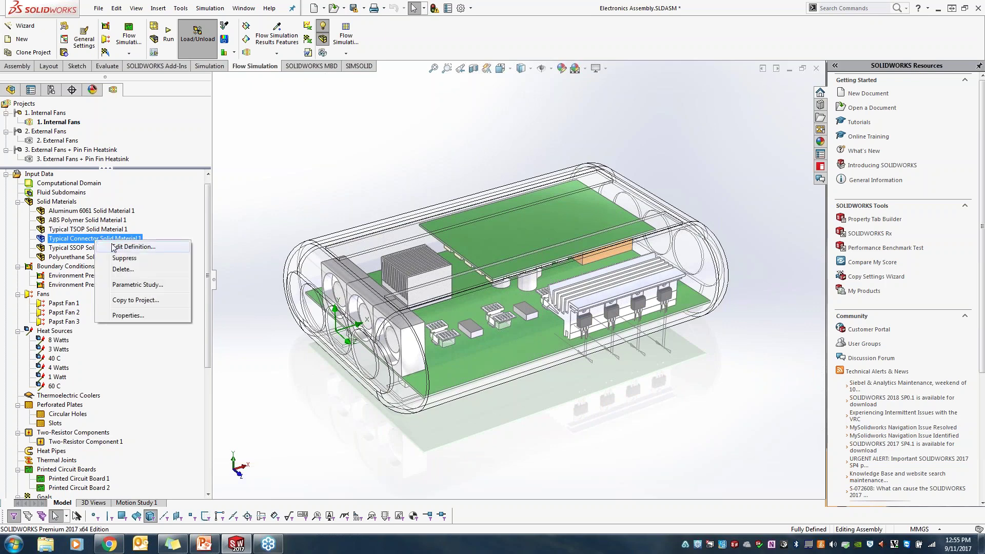
pyautogui.click(117, 247)
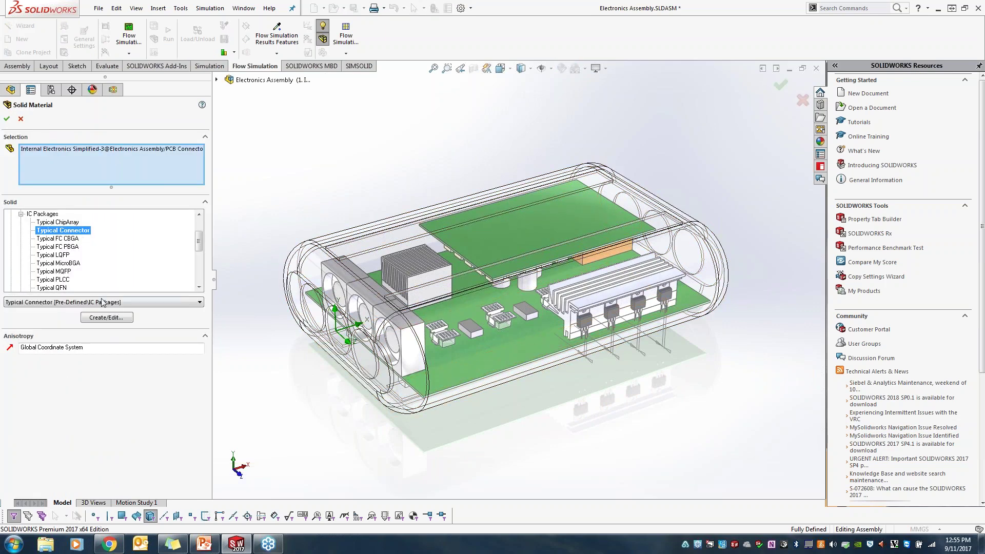
pyautogui.click(107, 318)
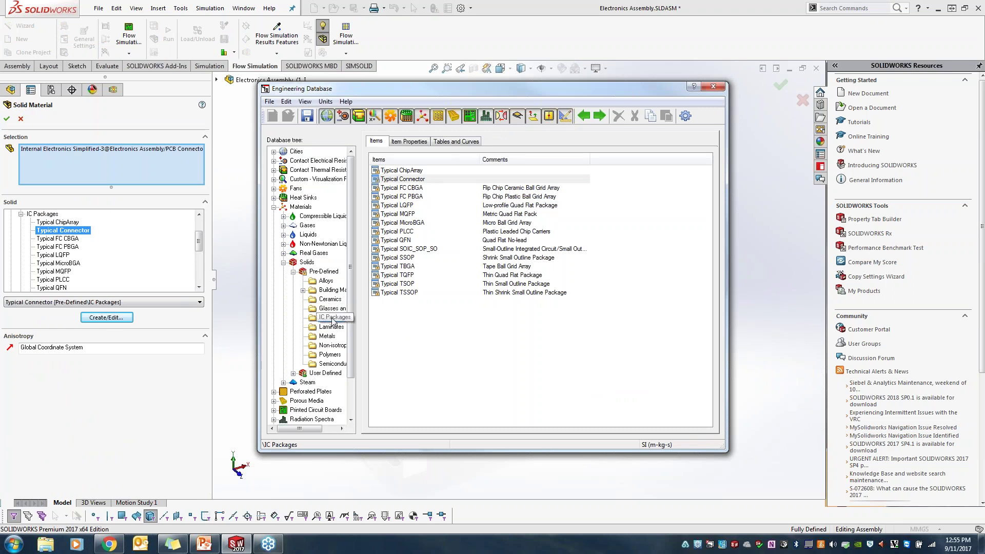
pyautogui.click(409, 141)
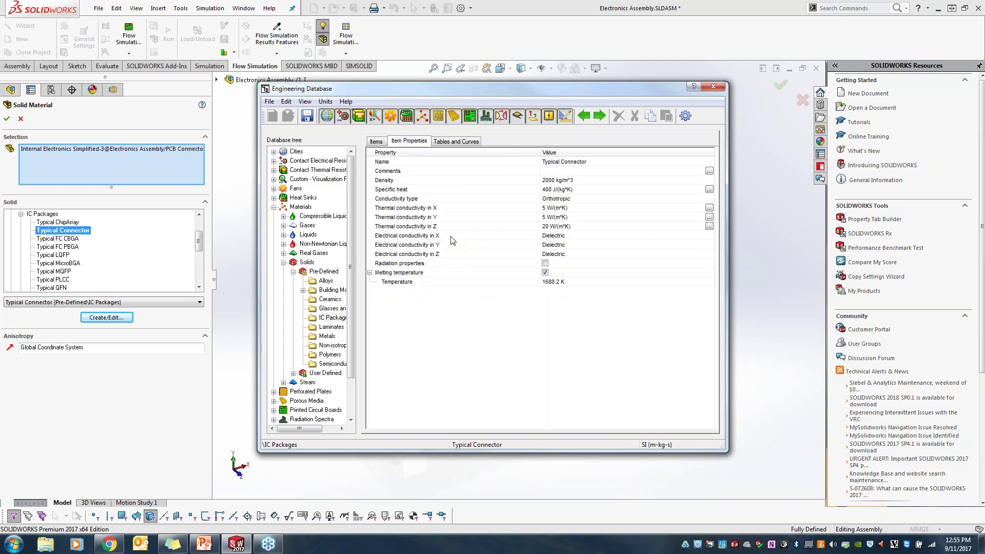
pyautogui.click(711, 90)
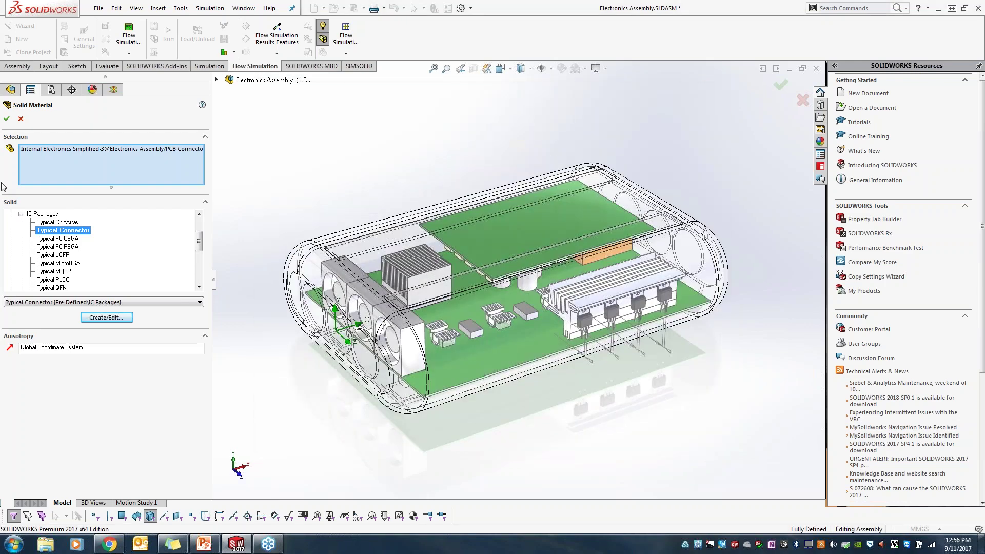
pyautogui.click(6, 118)
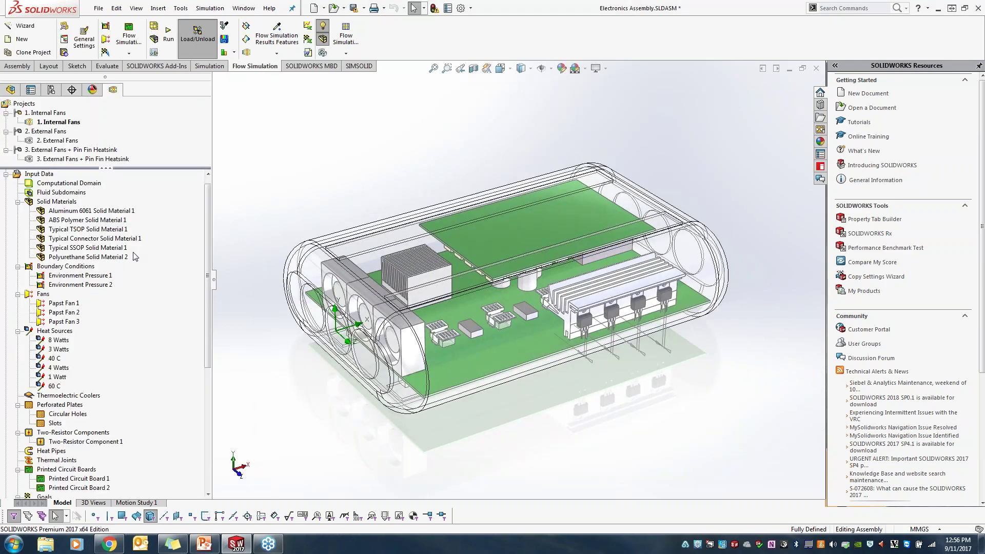
pyautogui.click(17, 201)
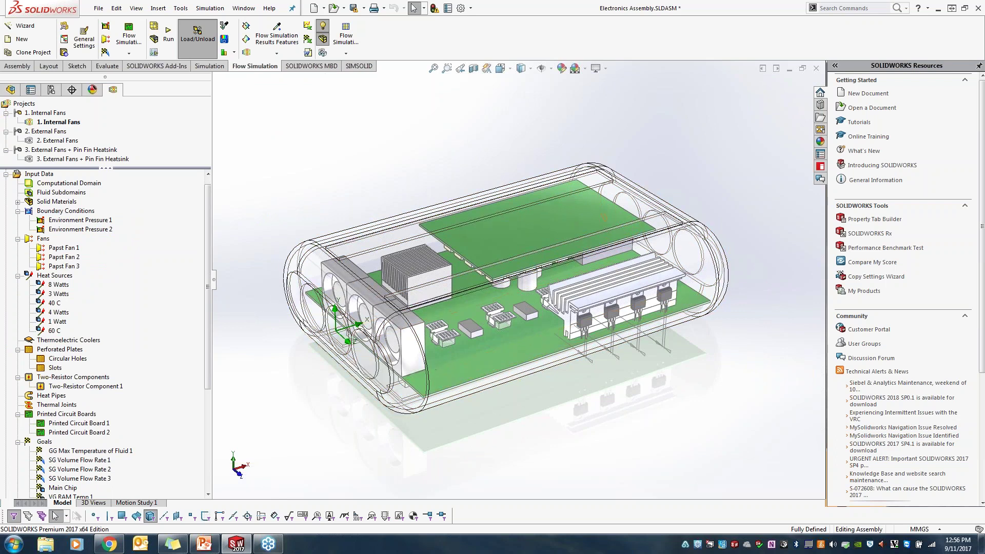
# Highlight in the model the enclosure faces assigned to the Environment Pressure 1 and Environment Pressure 2 boundary conditions
pyautogui.click(92, 220)
pyautogui.rightClick(92, 222)
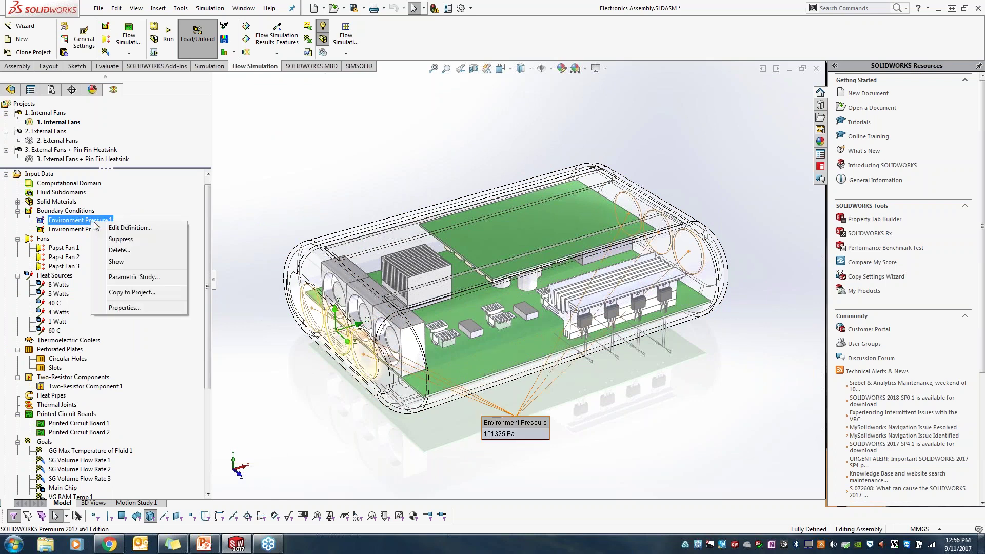
pyautogui.click(70, 231)
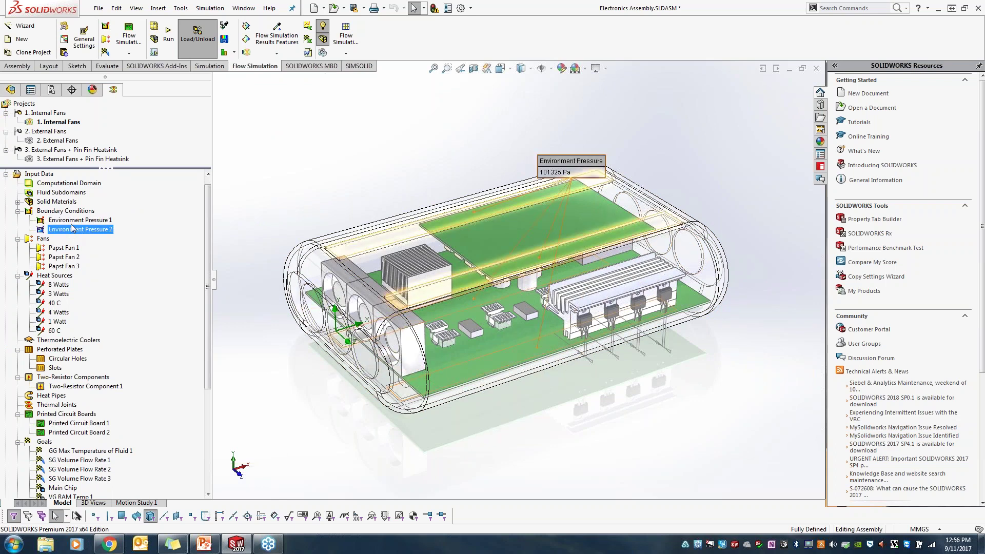
pyautogui.keyDown('ctrl'); pyautogui.click(75, 221); pyautogui.keyUp('ctrl')
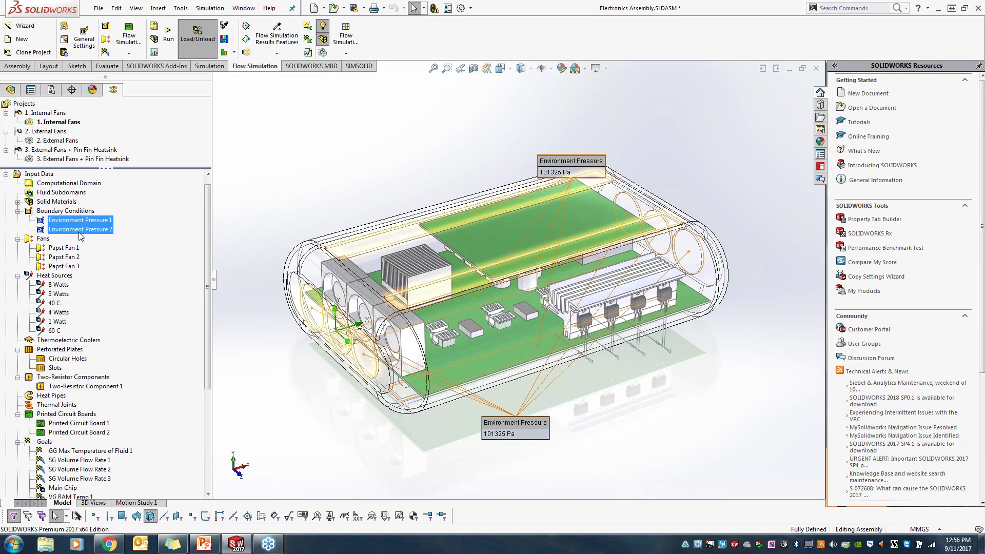
# Start a new boundary condition to view the available pressure and wall types, and cancel it without creating anything
pyautogui.rightClick(63, 210)
pyautogui.click(105, 216)
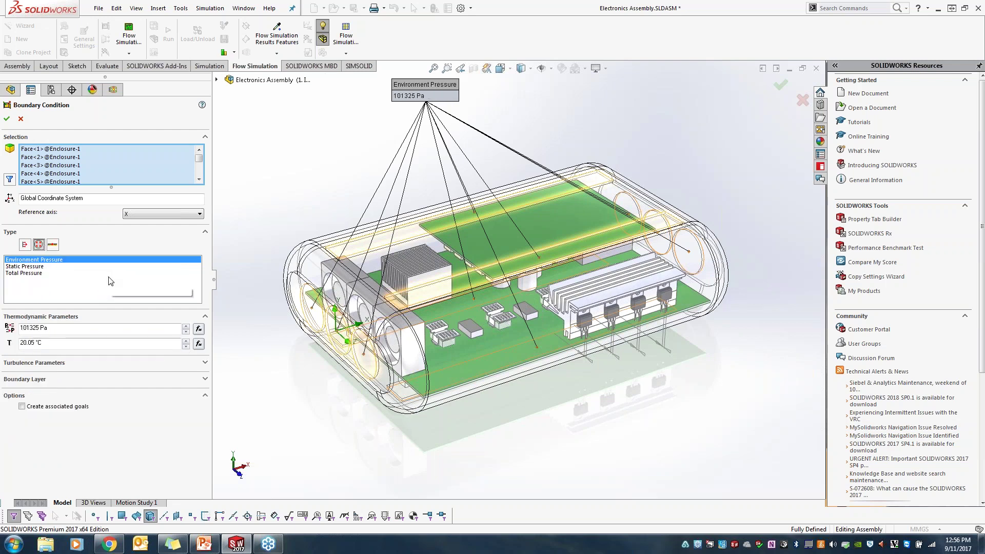
pyautogui.click(53, 245)
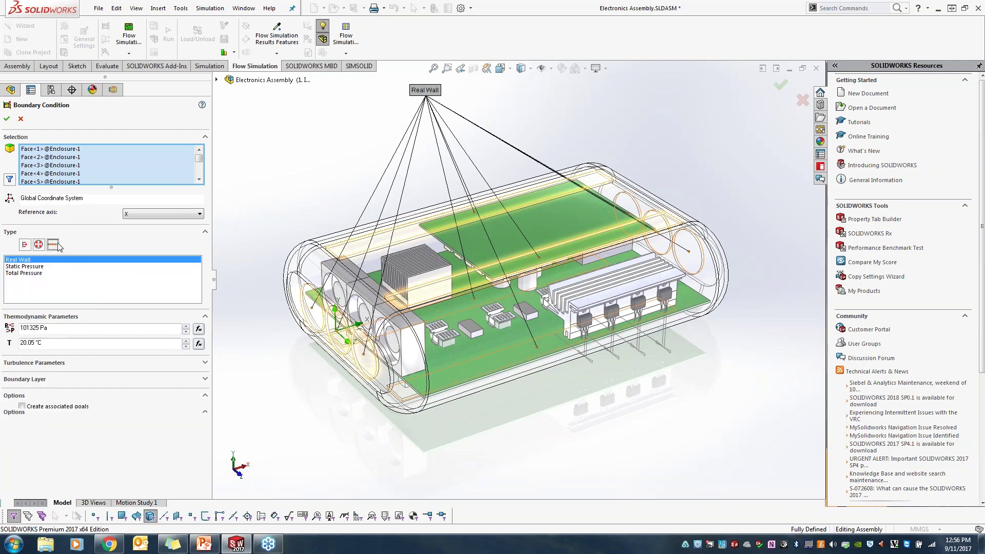
pyautogui.click(20, 118)
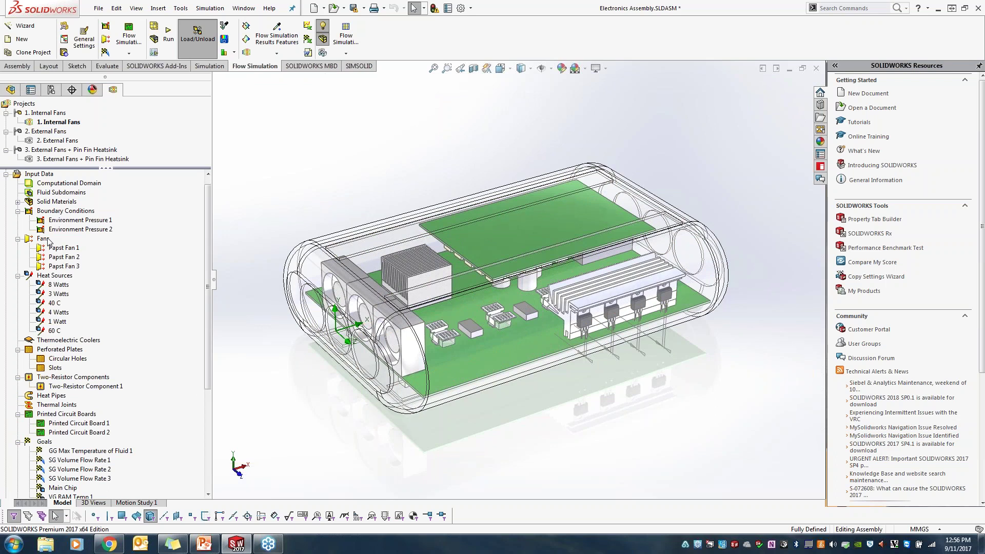
# Open the definition of Papst Fan 1 and review its type, exit and entry faces, and the pre-defined axial fan manufacturers
pyautogui.rightClick(62, 247)
pyautogui.click(88, 251)
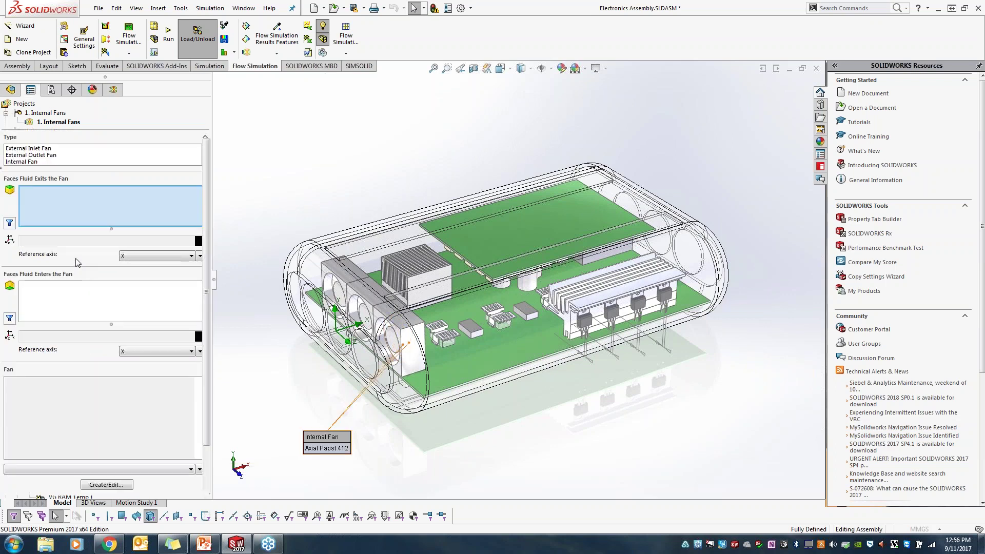
pyautogui.click(52, 195)
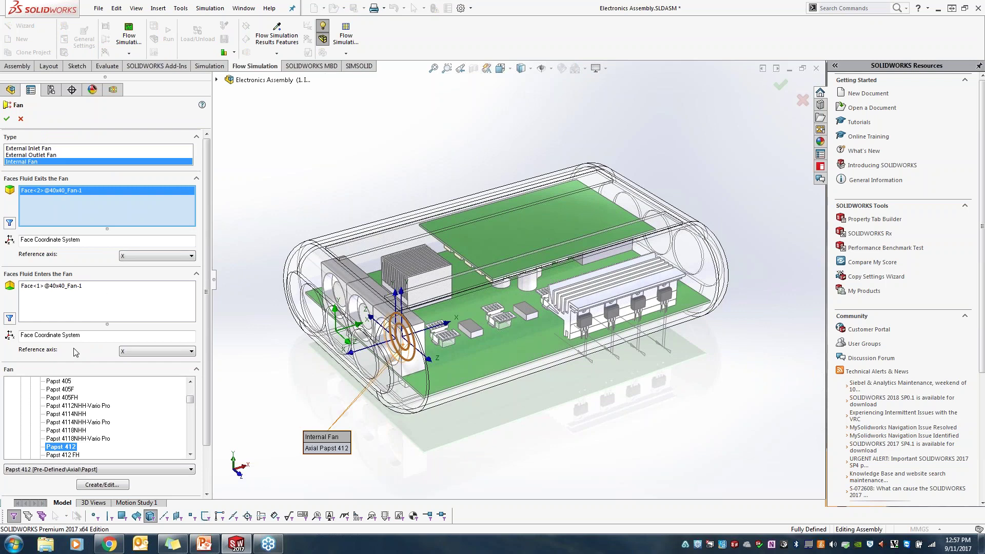
pyautogui.moveTo(190, 399); pyautogui.dragTo(192, 392)
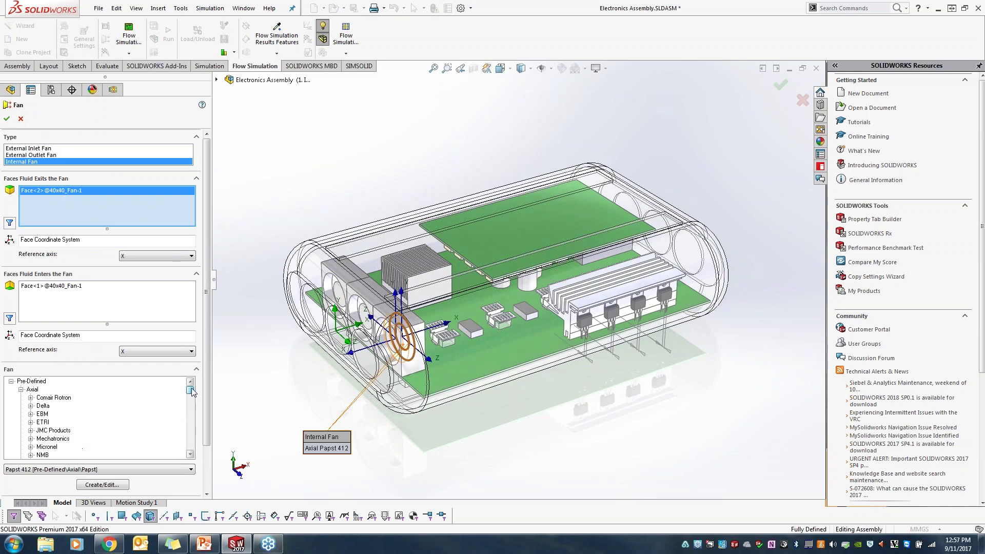
# Examine the Papst 412 fan's item properties and its volume flow rate versus pressure difference curve in the Engineering Database
pyautogui.click(102, 484)
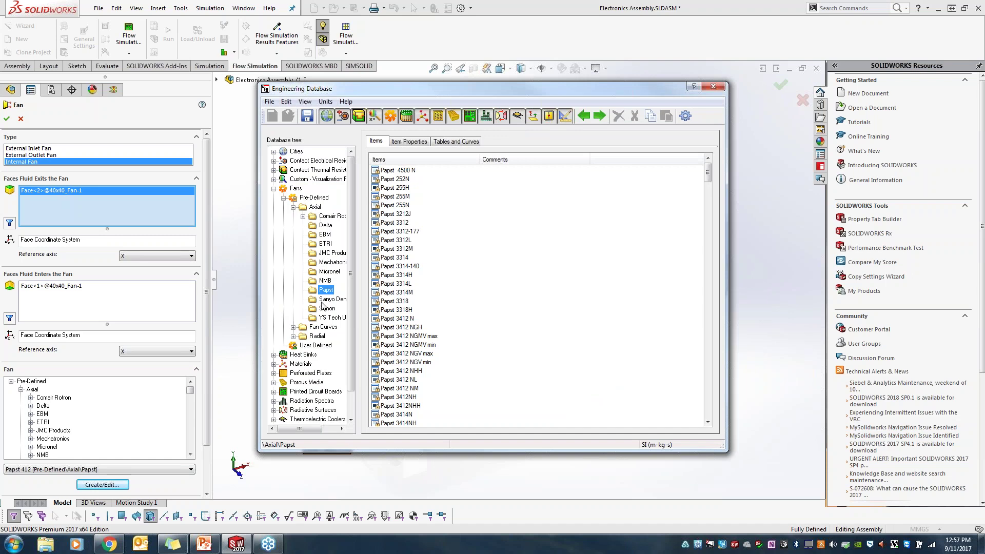
pyautogui.moveTo(708, 185); pyautogui.dragTo(707, 216)
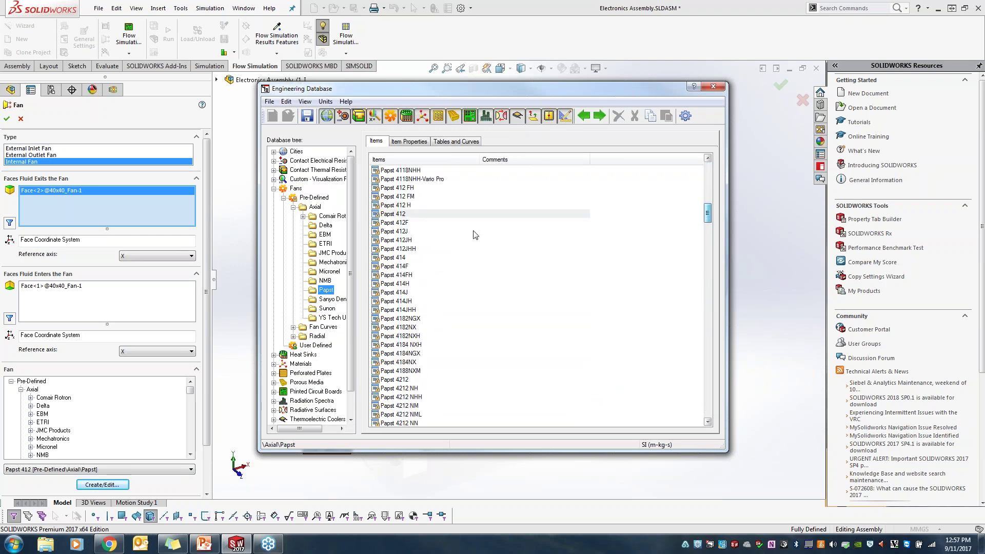
pyautogui.click(406, 214)
pyautogui.click(412, 145)
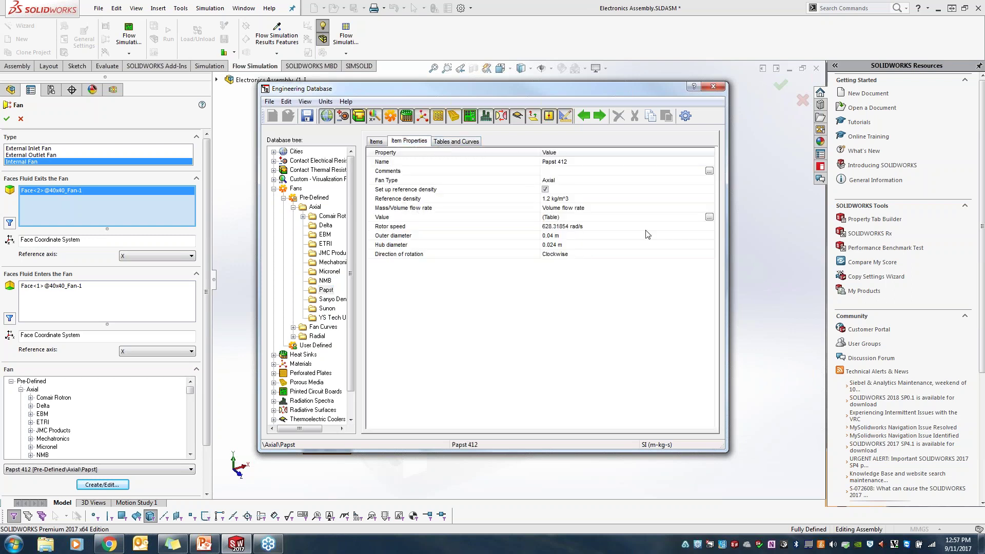
pyautogui.click(709, 218)
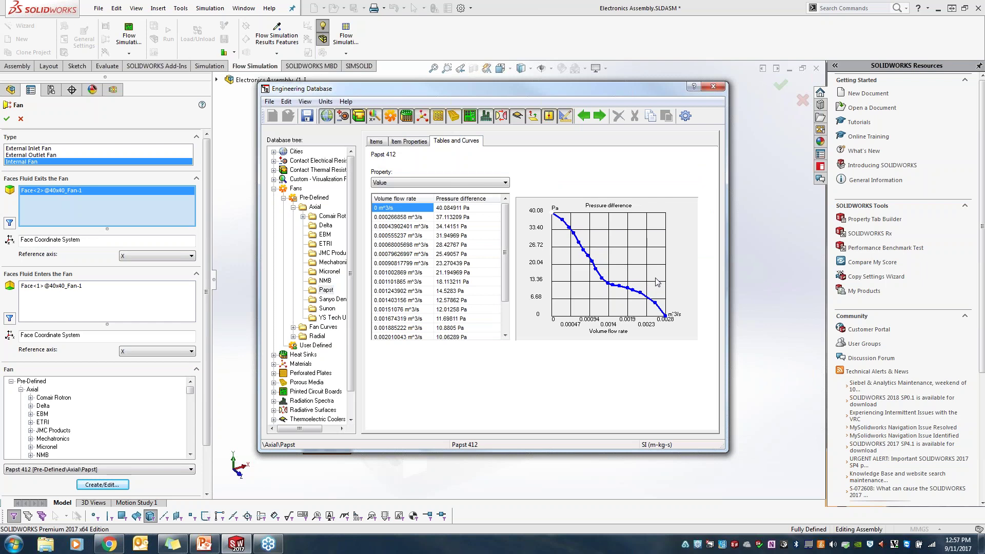
# Close the Engineering Database and cancel the Papst Fan 1 edit
pyautogui.click(713, 86)
pyautogui.click(513, 308)
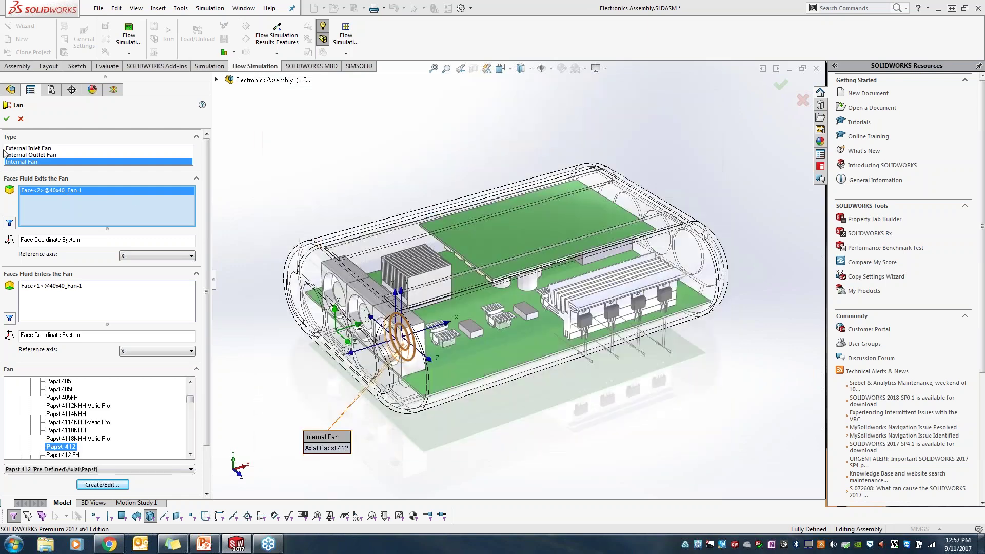
pyautogui.click(21, 119)
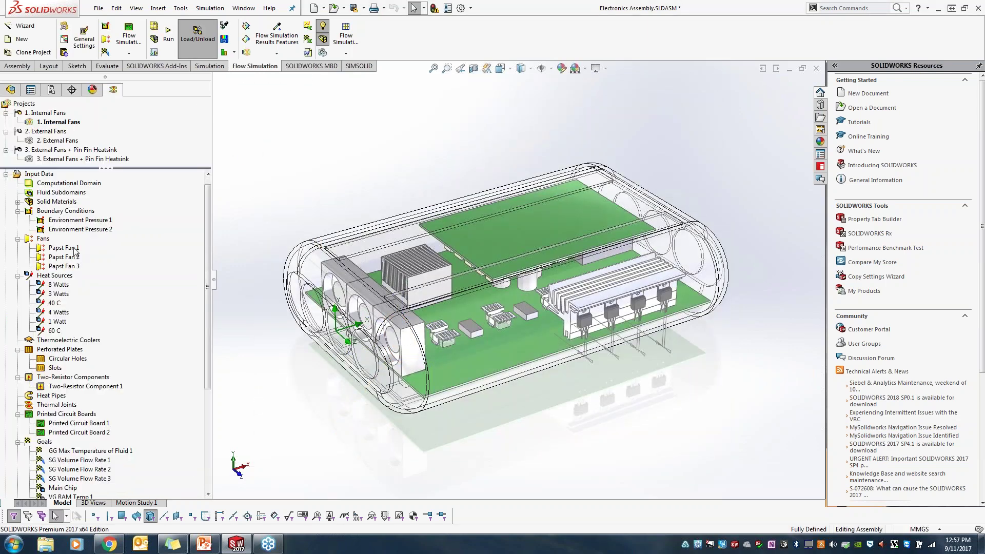
# Highlight Papst Fan 1, Papst Fan 2 and Papst Fan 3 one by one in the model
pyautogui.click(64, 248)
pyautogui.click(74, 258)
pyautogui.click(74, 267)
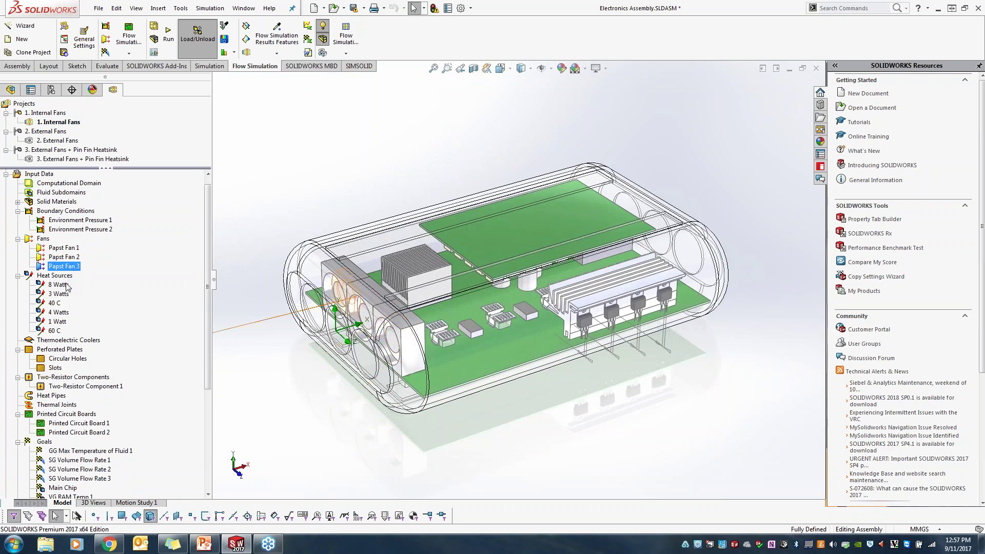
# Highlight the components assigned to each heat source: 8 Watts, 3 Watts, 40 C, 4 Watts, 1 Watt and 60 C
pyautogui.click(66, 286)
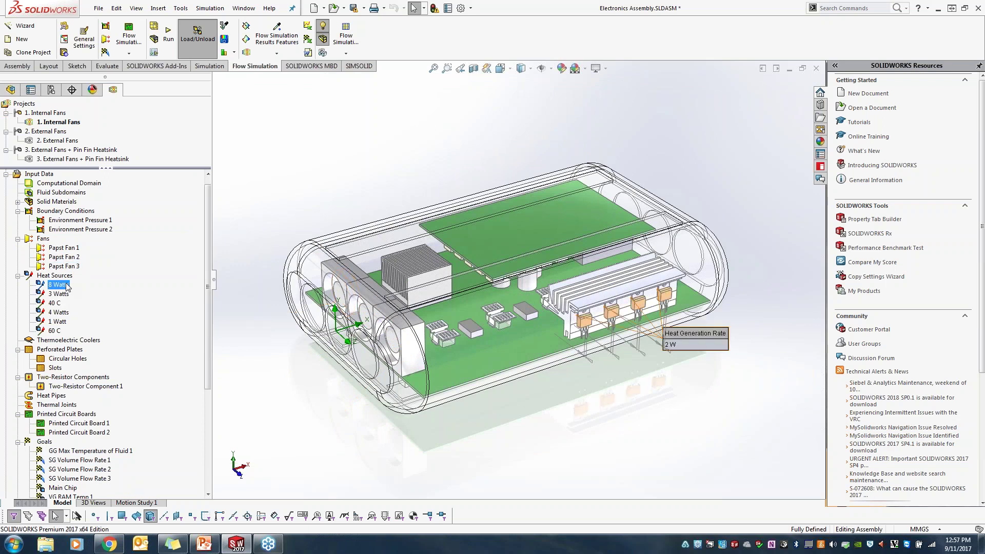
pyautogui.click(59, 293)
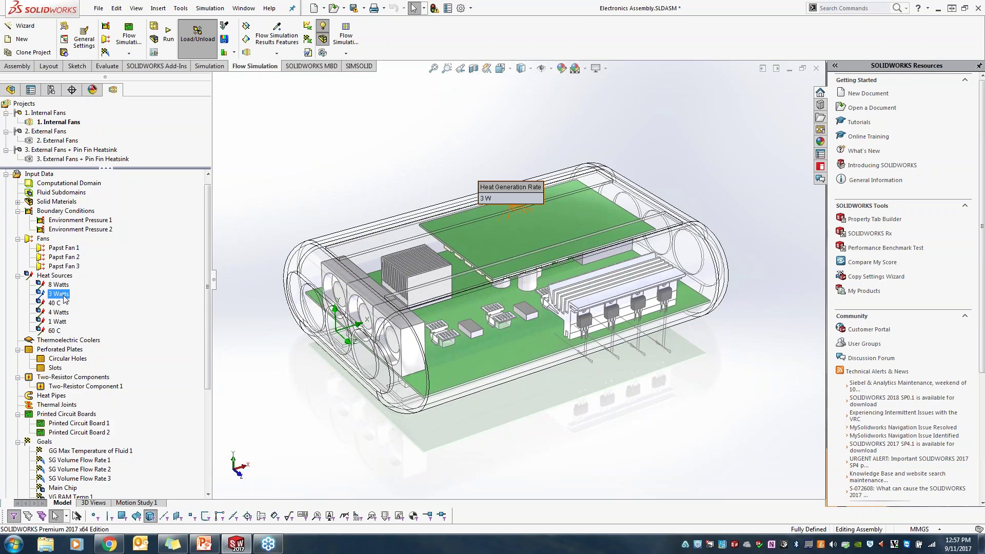
pyautogui.click(57, 303)
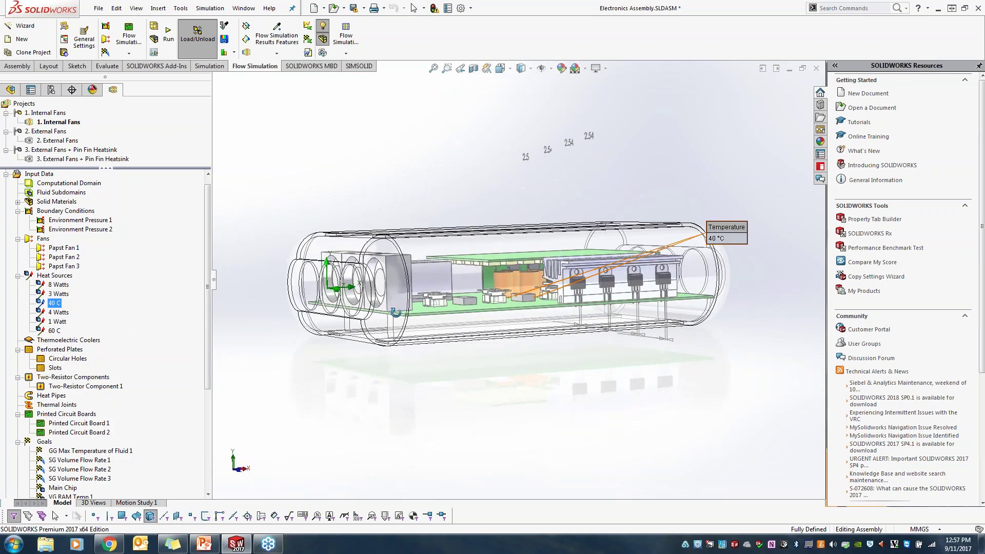
pyautogui.click(61, 313)
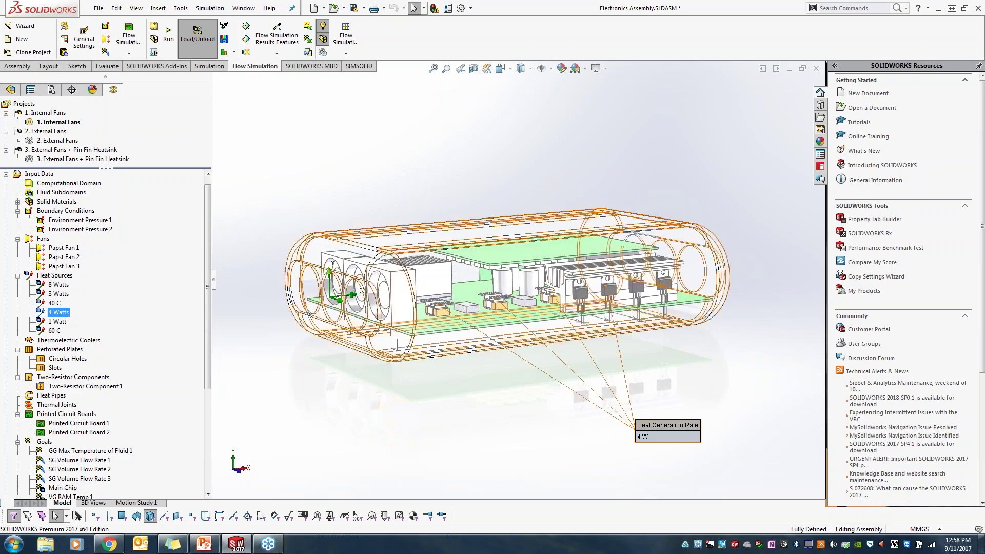
pyautogui.click(59, 321)
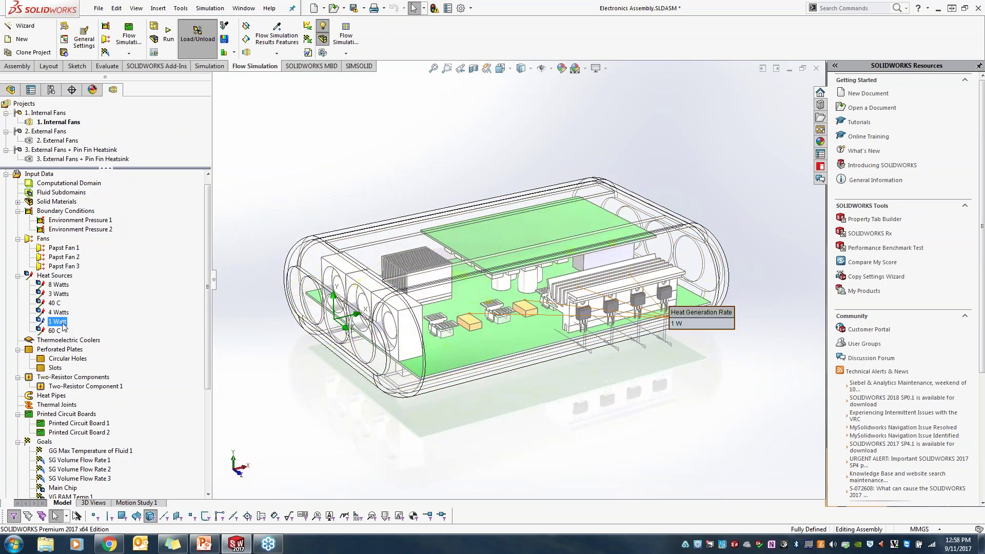
pyautogui.click(56, 331)
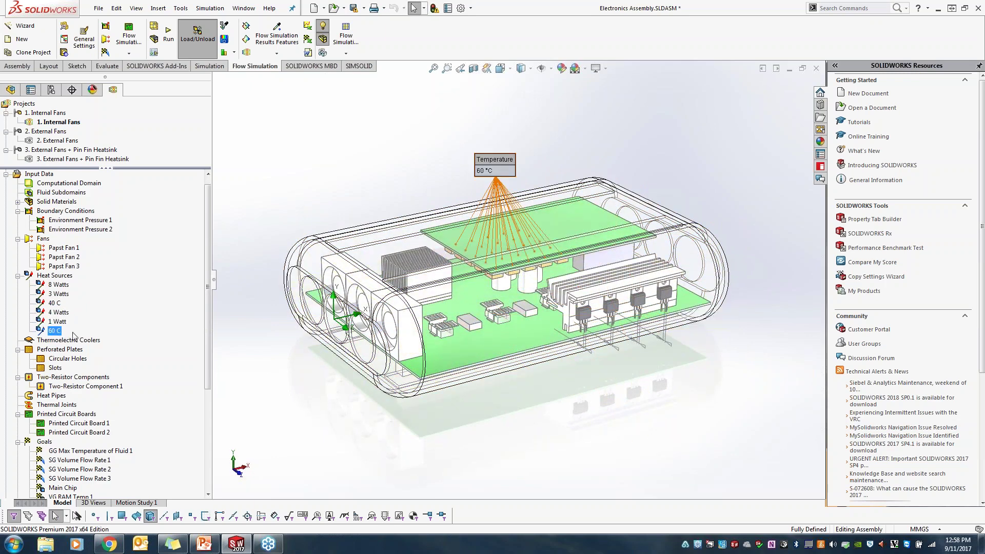
pyautogui.moveTo(434, 270); pyautogui.dragTo(429, 345, button='middle')
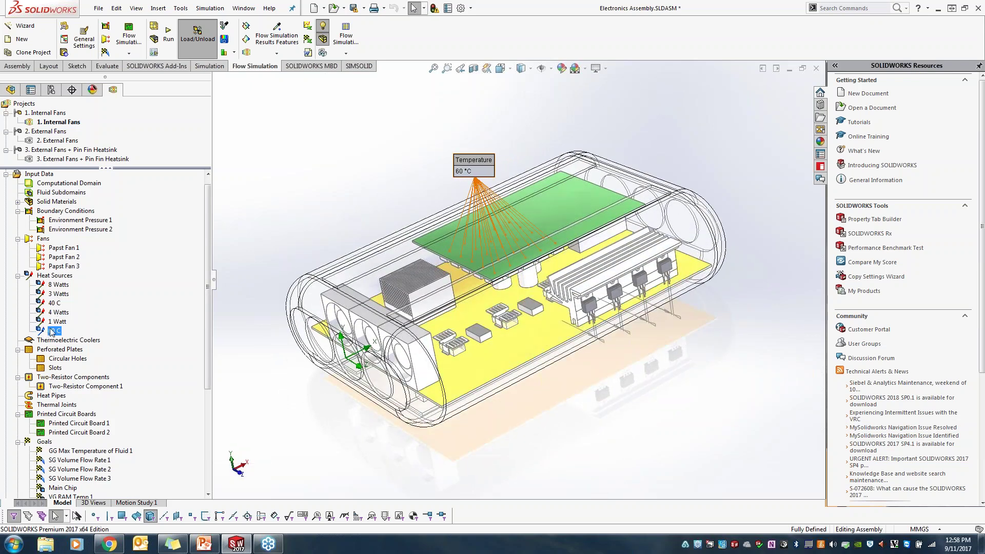
# View the options for inserting surface and volume heat sources, and collapse the Heat Sources group
pyautogui.rightClick(51, 330)
pyautogui.rightClick(58, 278)
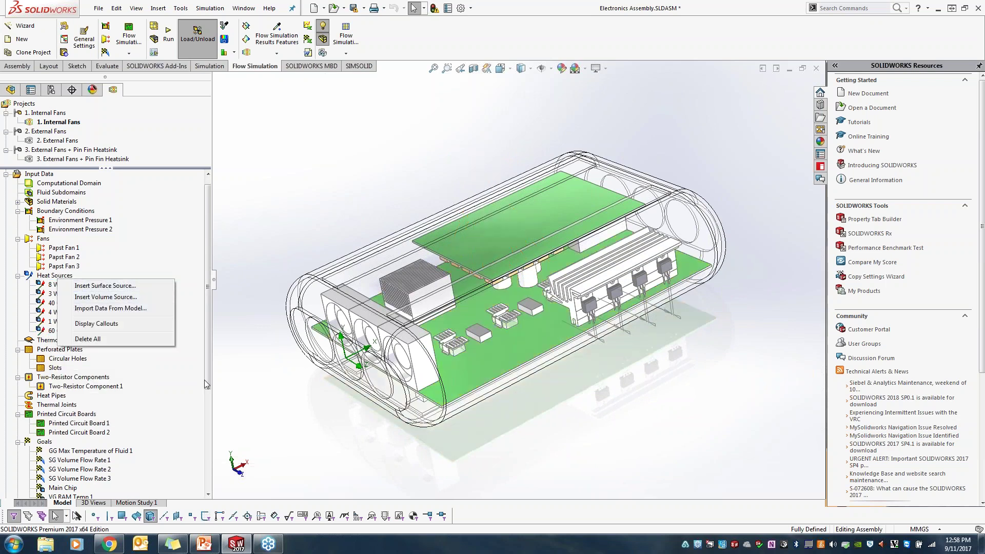
pyautogui.press('Escape')
pyautogui.click(18, 276)
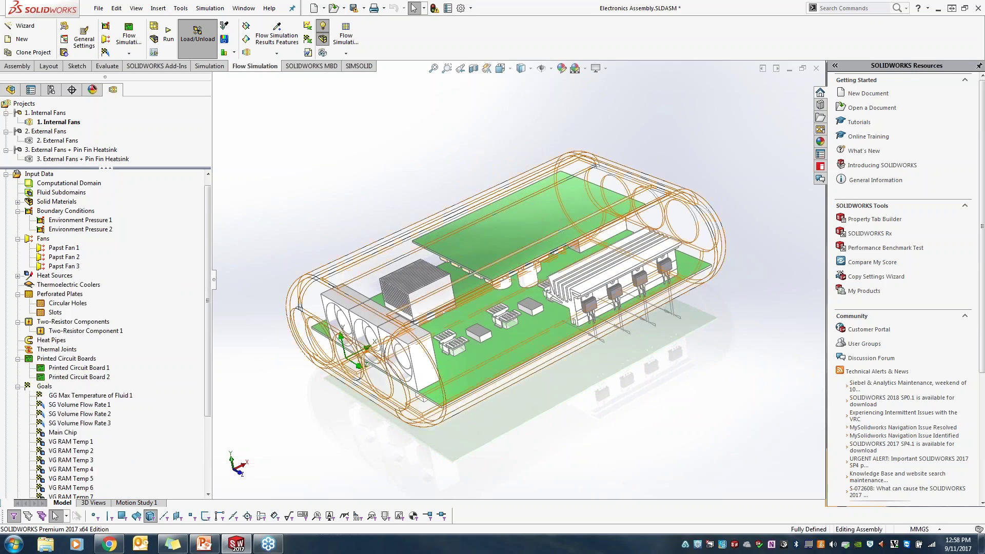
pyautogui.moveTo(396, 385); pyautogui.dragTo(401, 356, button='middle')
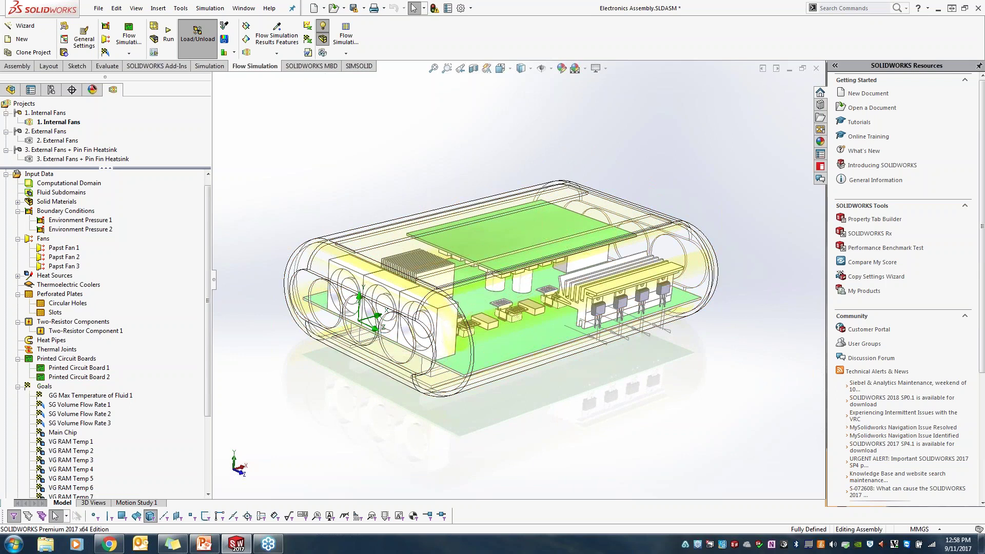
# Review the Circular Holes perforated plate's faces and its hole properties in the Engineering Database, and cancel the edit
pyautogui.rightClick(58, 296)
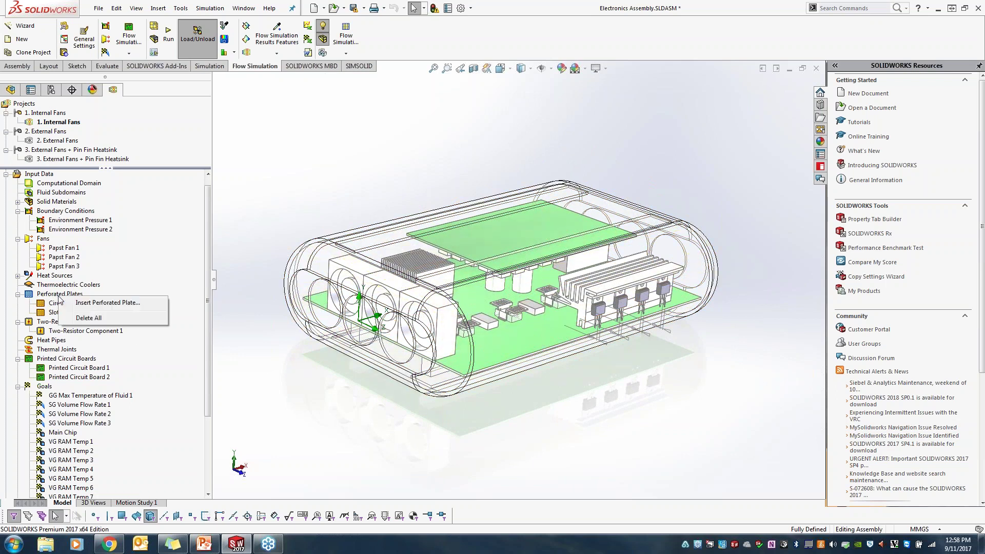
pyautogui.rightClick(54, 303)
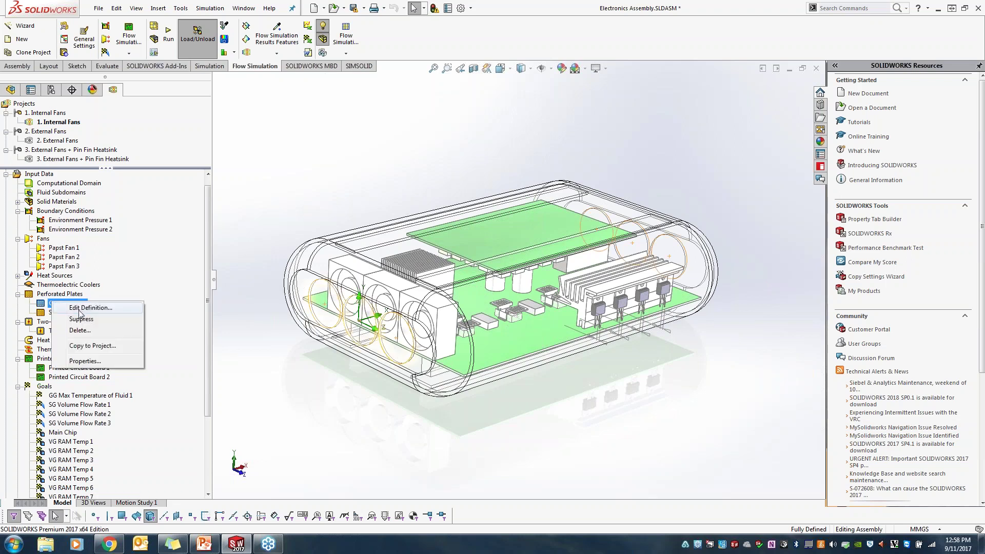
pyautogui.click(83, 308)
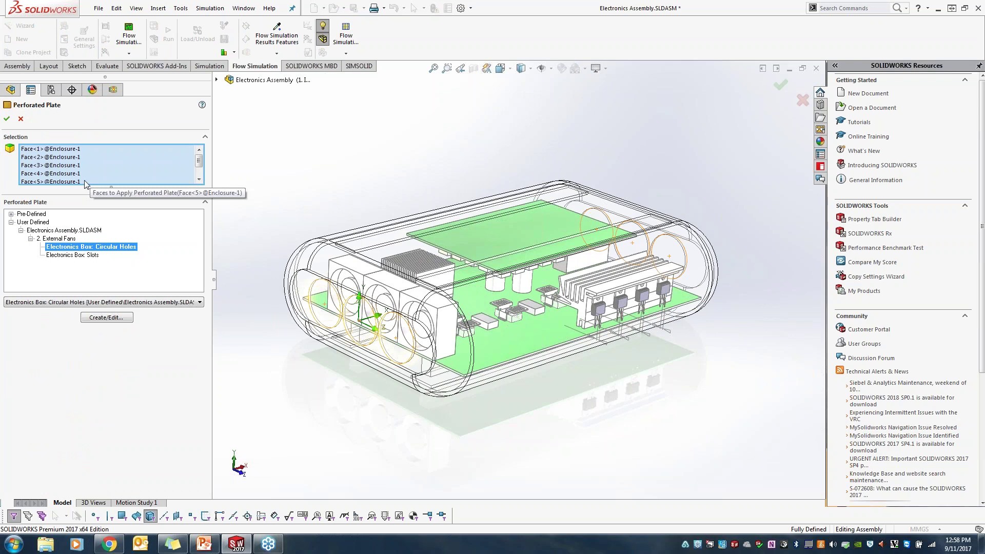
pyautogui.click(108, 317)
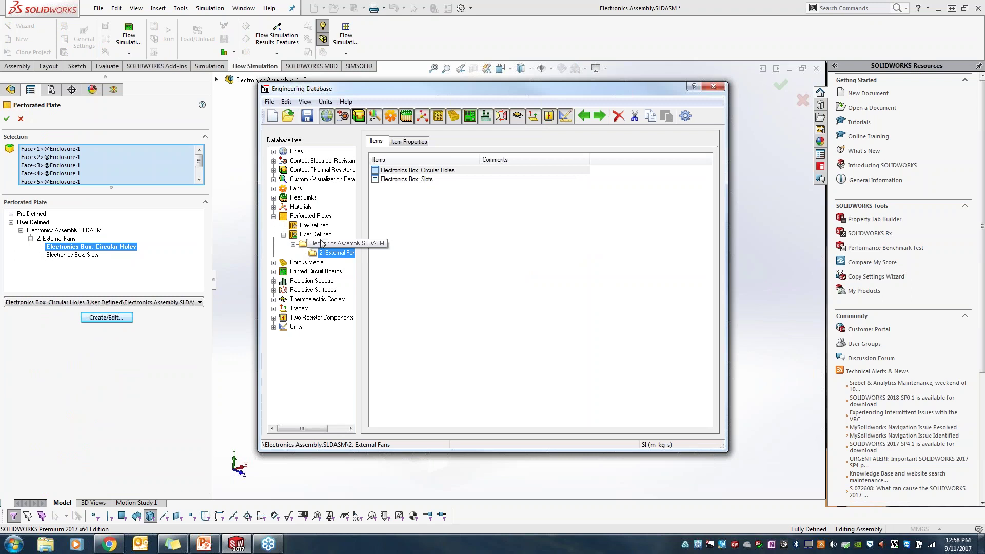
pyautogui.click(409, 142)
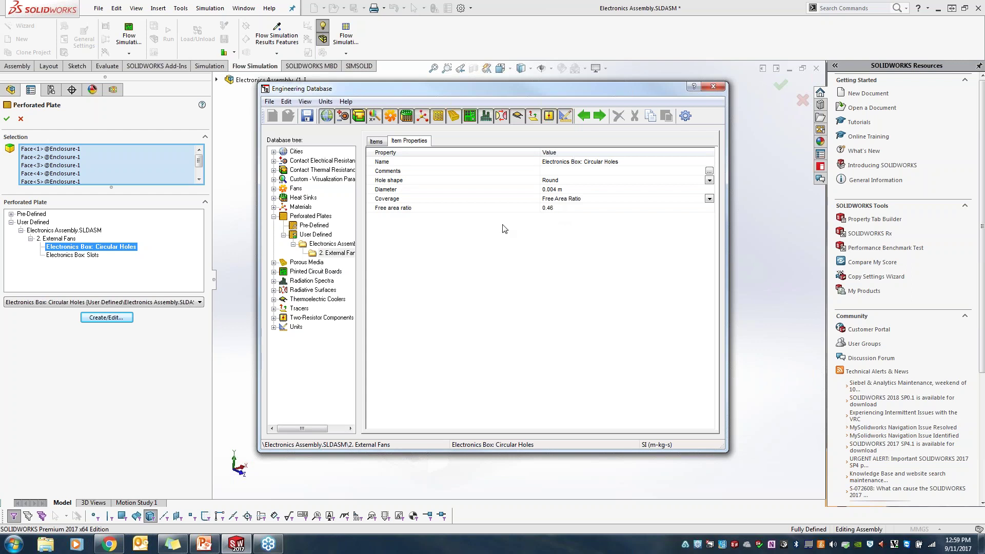
pyautogui.click(716, 88)
pyautogui.click(21, 119)
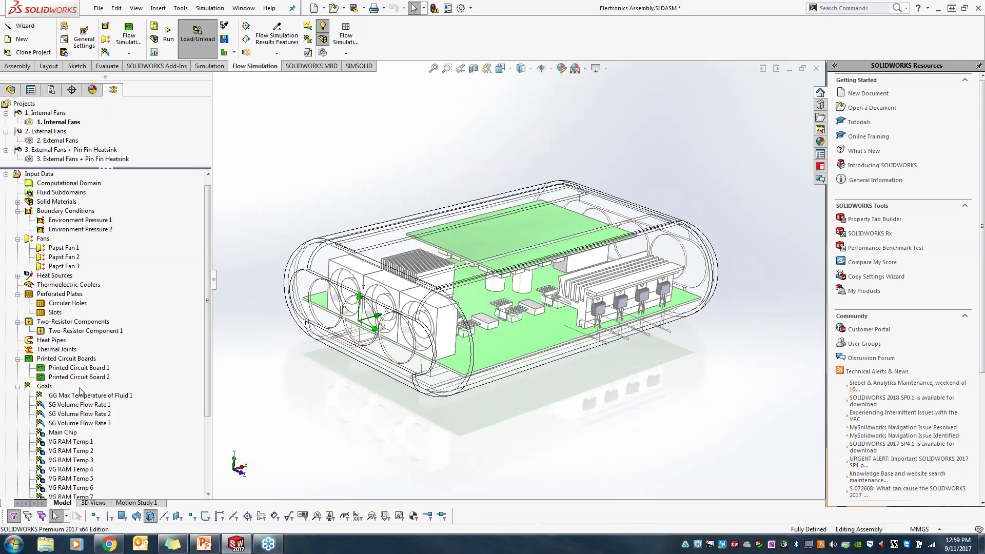
# Review Two-Resistor Component 1's assigned package, junction resistances in the Engineering Database and heat generation rate, and close its definition
pyautogui.click(77, 331)
pyautogui.moveTo(431, 338)
pyautogui.mouseDown(button='middle')
pyautogui.moveTo(451, 341)
pyautogui.moveTo(442, 341)
pyautogui.mouseUp(button='middle')
pyautogui.scroll(-4, 431, 336)
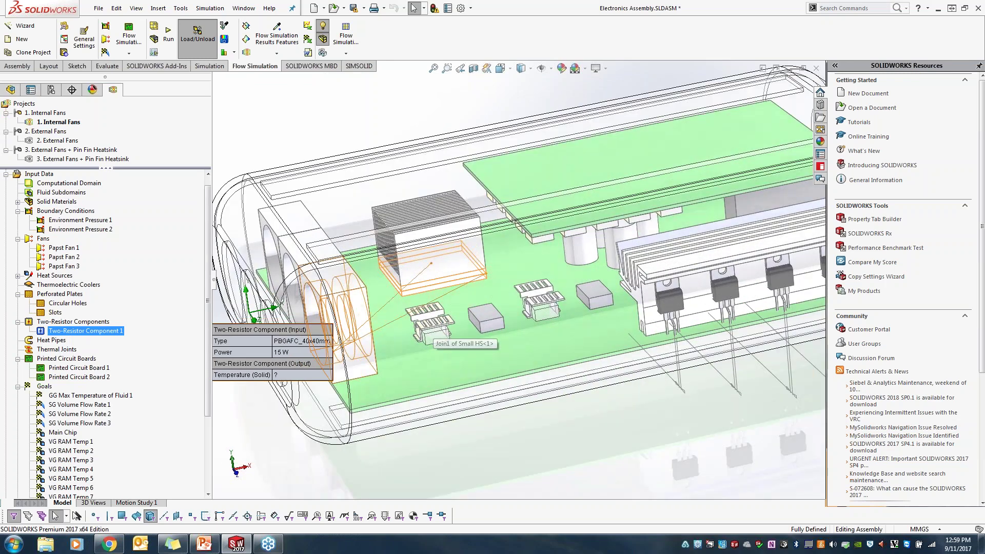
pyautogui.rightClick(95, 334)
pyautogui.click(123, 344)
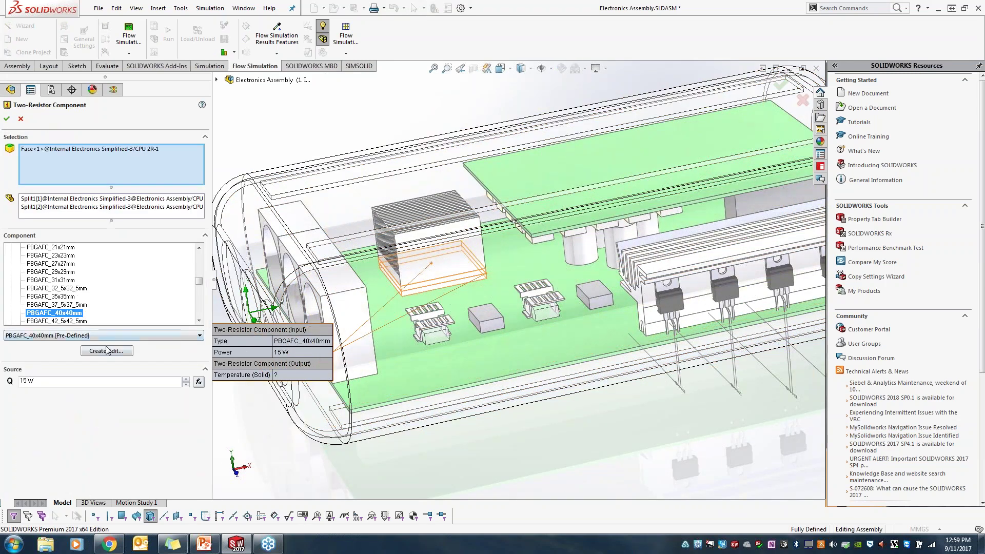
pyautogui.click(107, 351)
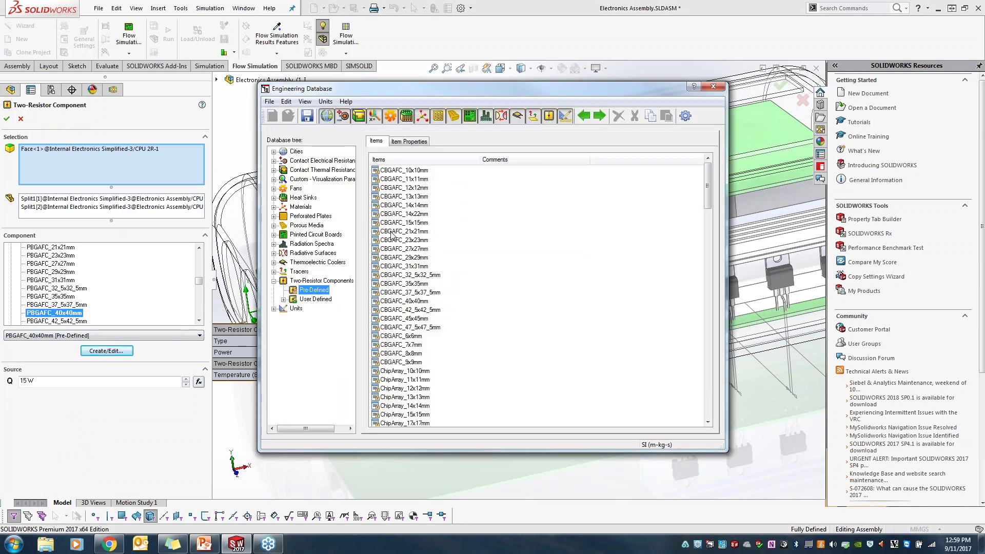
pyautogui.moveTo(707, 192)
pyautogui.mouseDown()
pyautogui.moveTo(713, 365)
pyautogui.moveTo(708, 205)
pyautogui.mouseUp()
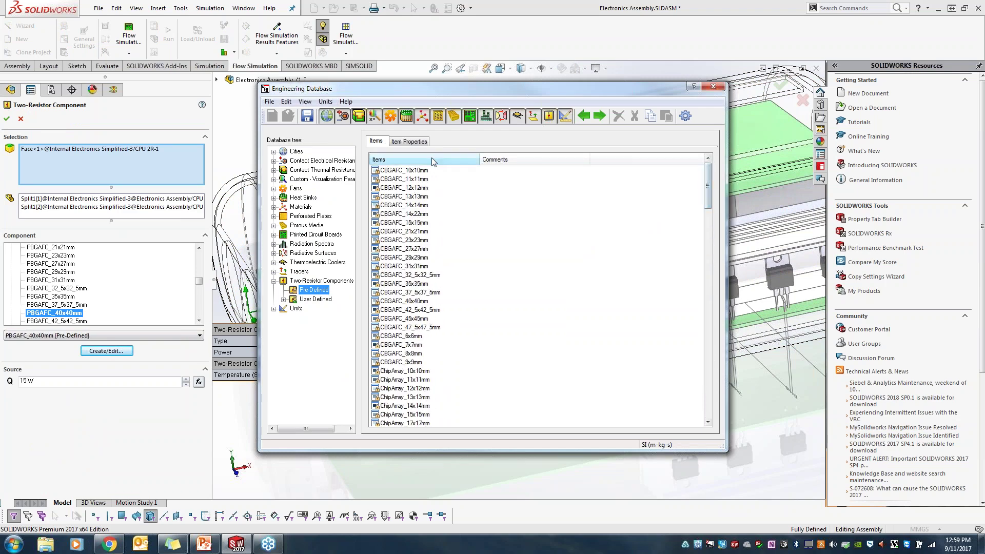
pyautogui.click(414, 142)
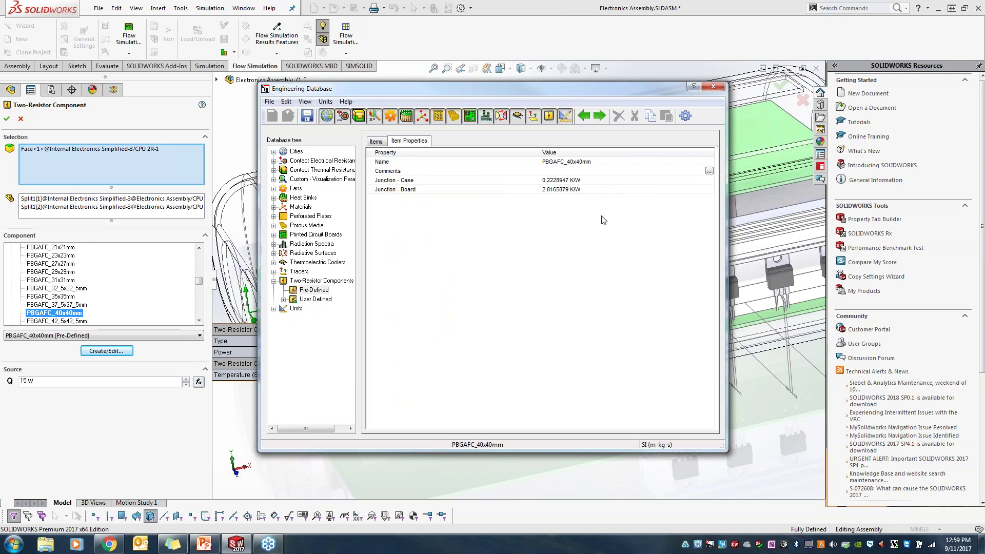
pyautogui.click(713, 86)
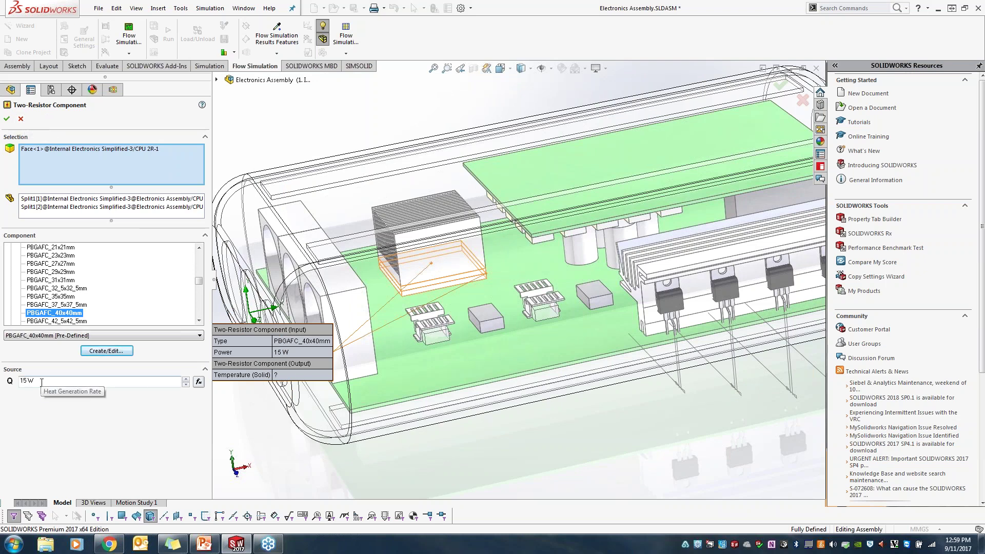
pyautogui.click(7, 118)
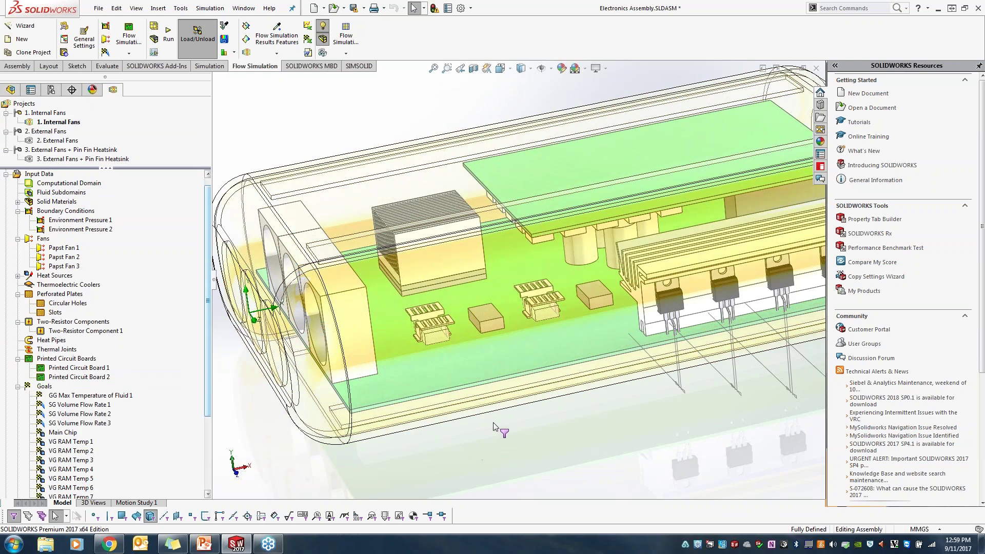
# Review Printed Circuit Board 1's 4 Layer PCB properties and conducting layers table in the Engineering Database, discard any database changes and close the definition
pyautogui.press('f')
pyautogui.click(72, 369)
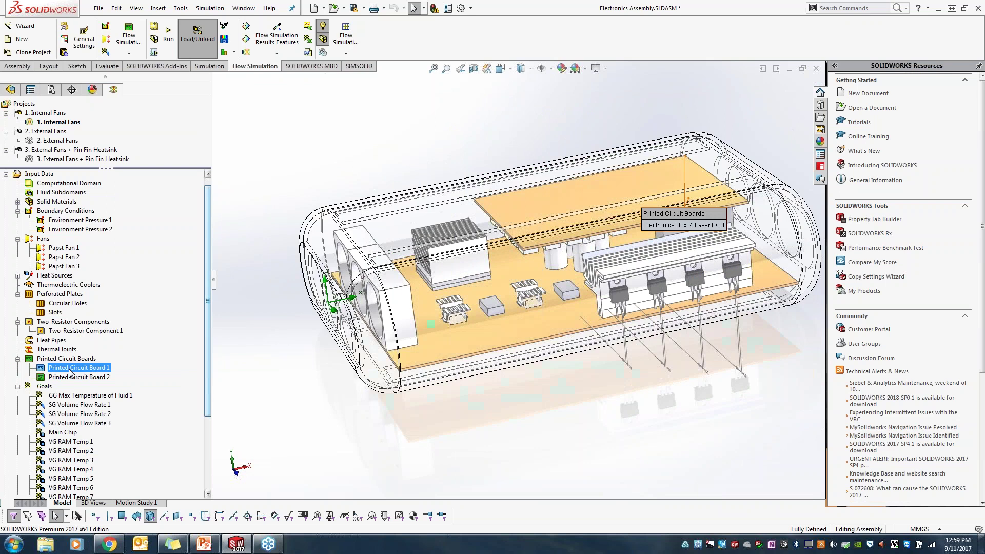
pyautogui.rightClick(70, 373)
pyautogui.click(110, 378)
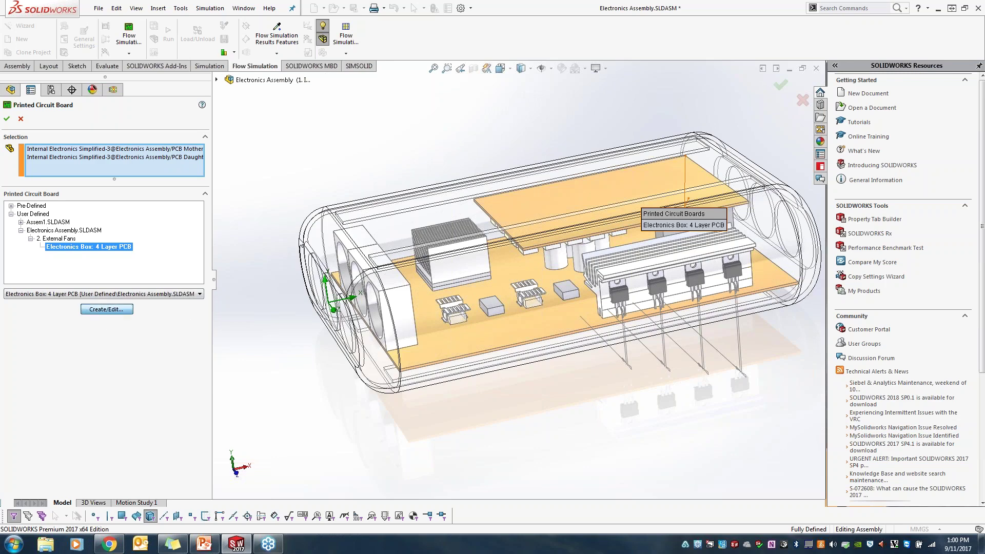
pyautogui.click(107, 309)
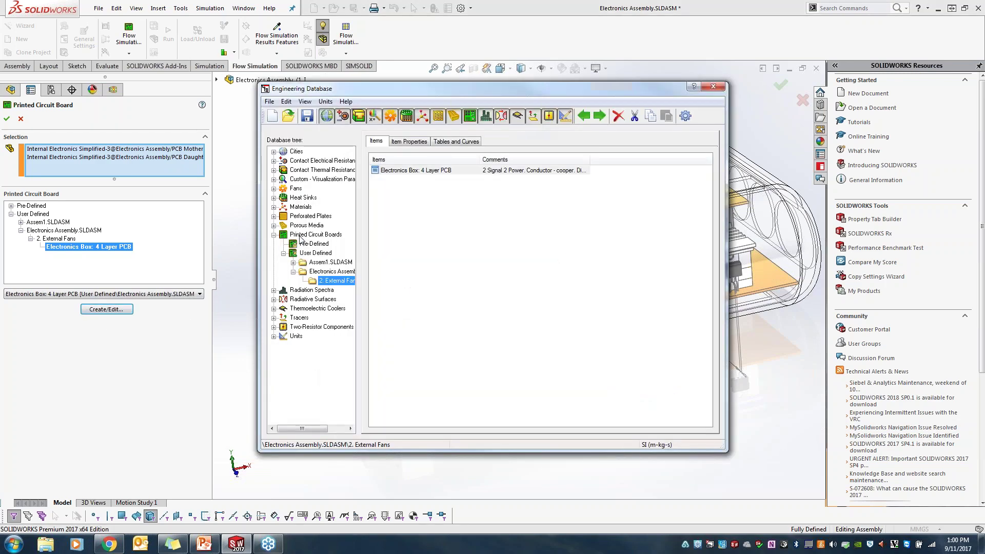
pyautogui.doubleClick(443, 172)
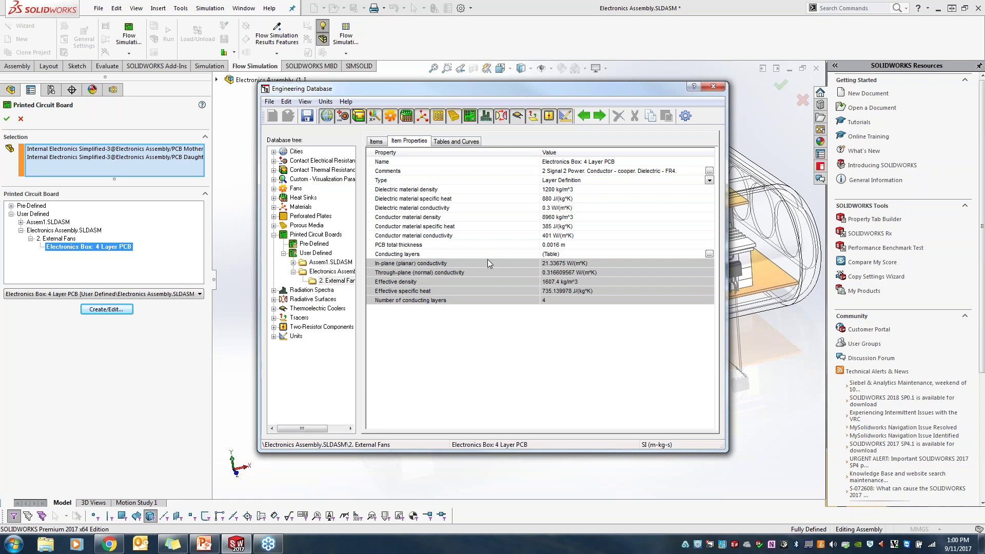
pyautogui.click(709, 253)
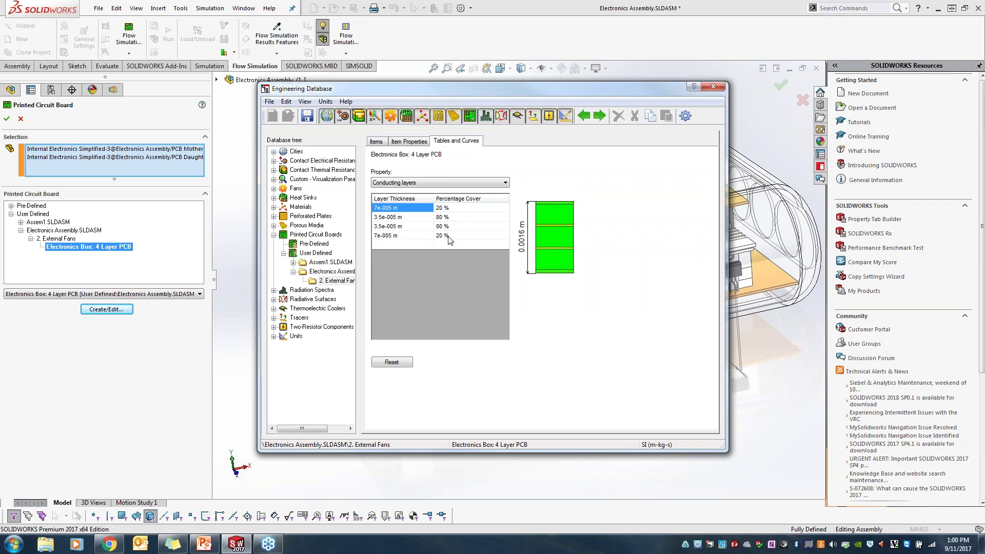
pyautogui.click(715, 86)
pyautogui.click(496, 310)
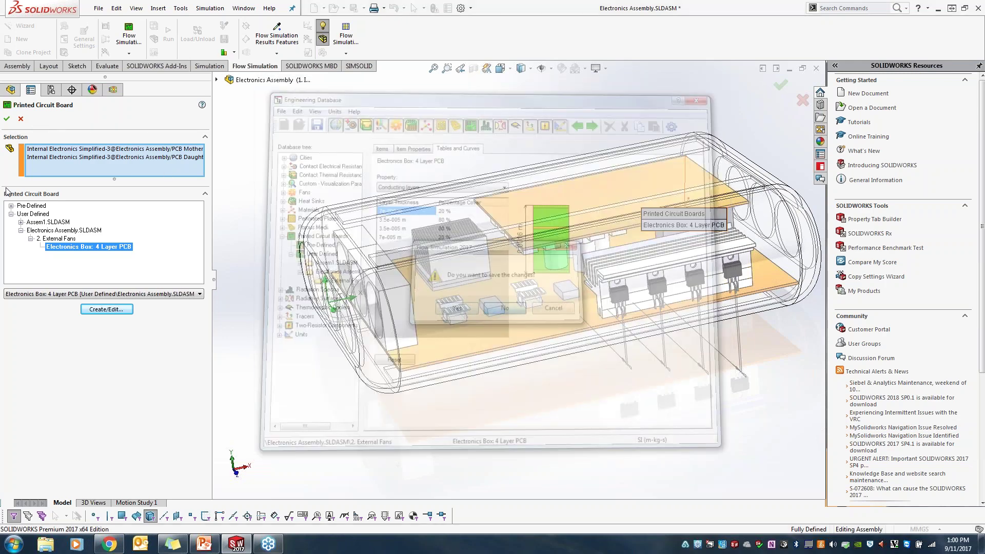
pyautogui.click(6, 118)
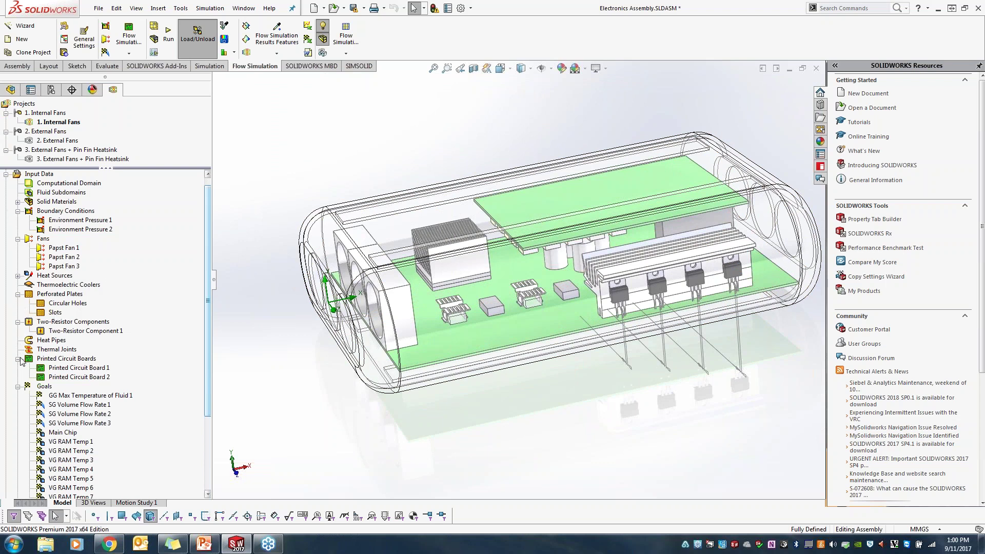
# Highlight Two-Resistor Component 1 in the model, and view the options for inserting global, point, surface, volume and equation goals
pyautogui.click(94, 334)
pyautogui.scroll(-4, 93, 332)
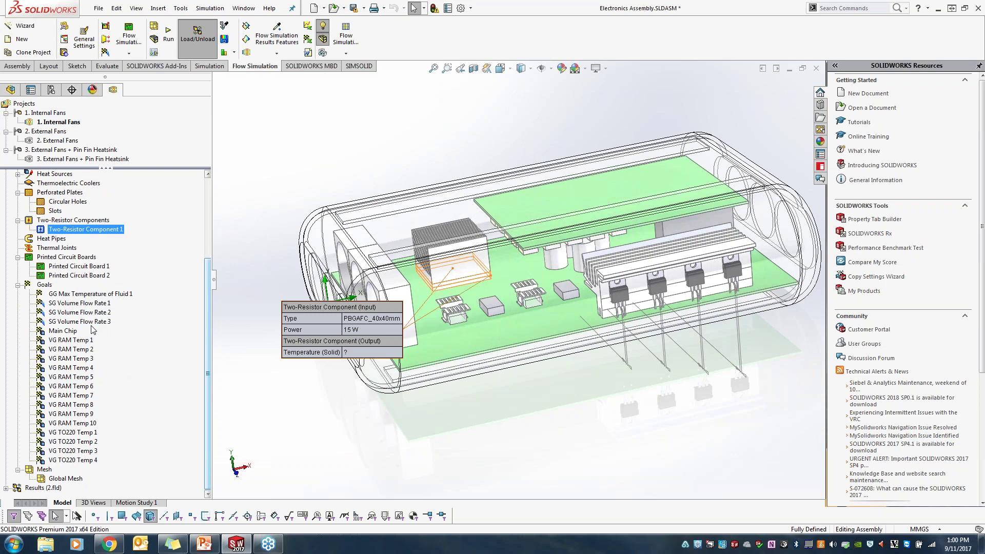
pyautogui.rightClick(52, 286)
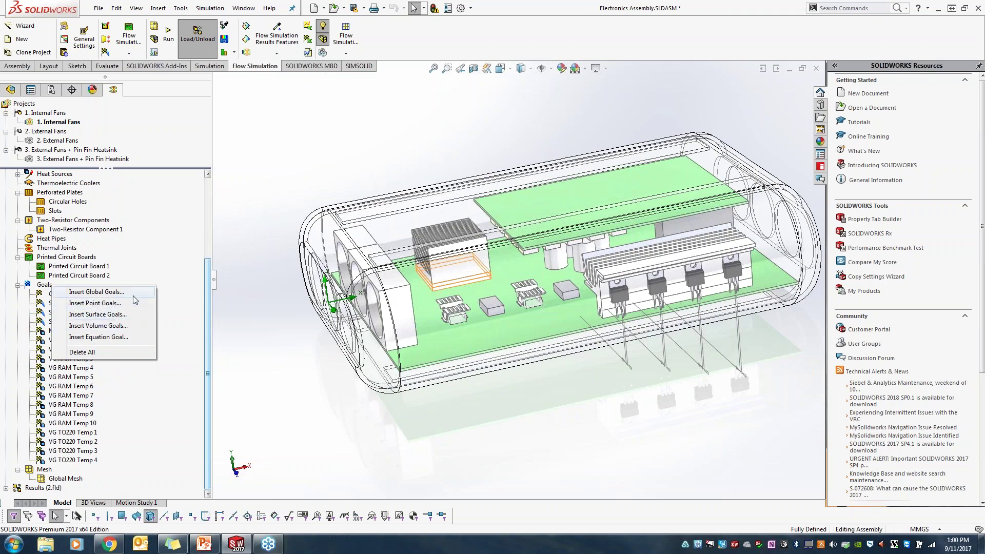
pyautogui.click(185, 295)
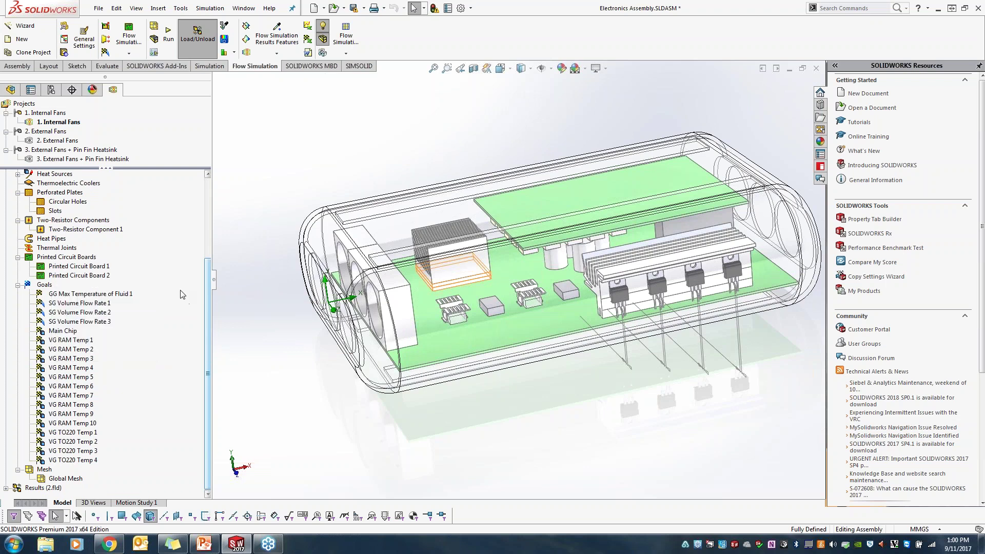
# Review the SG Volume Flow Rate 1 surface goal's selected fan face and parameter, and cancel the edit
pyautogui.click(104, 304)
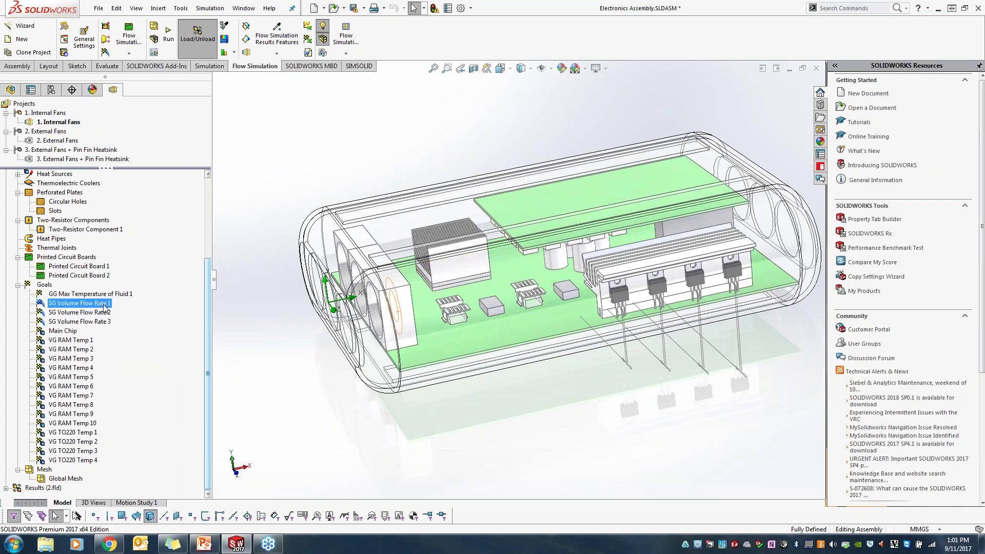
pyautogui.rightClick(104, 306)
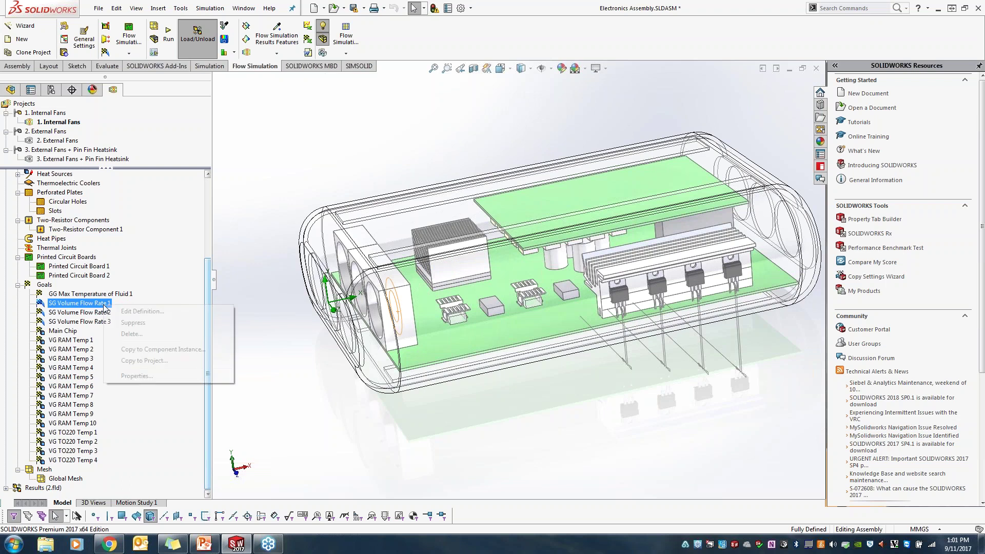
pyautogui.click(132, 311)
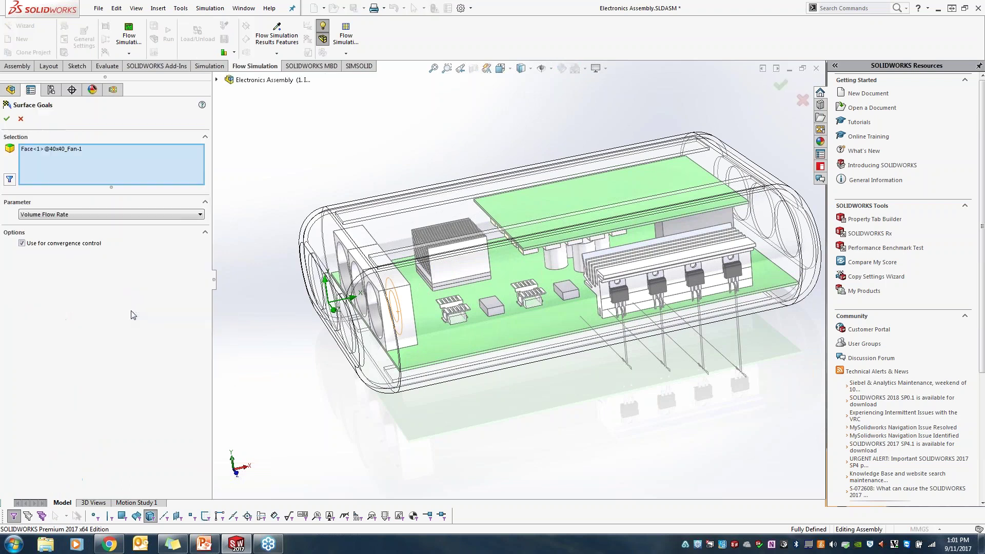
pyautogui.click(53, 149)
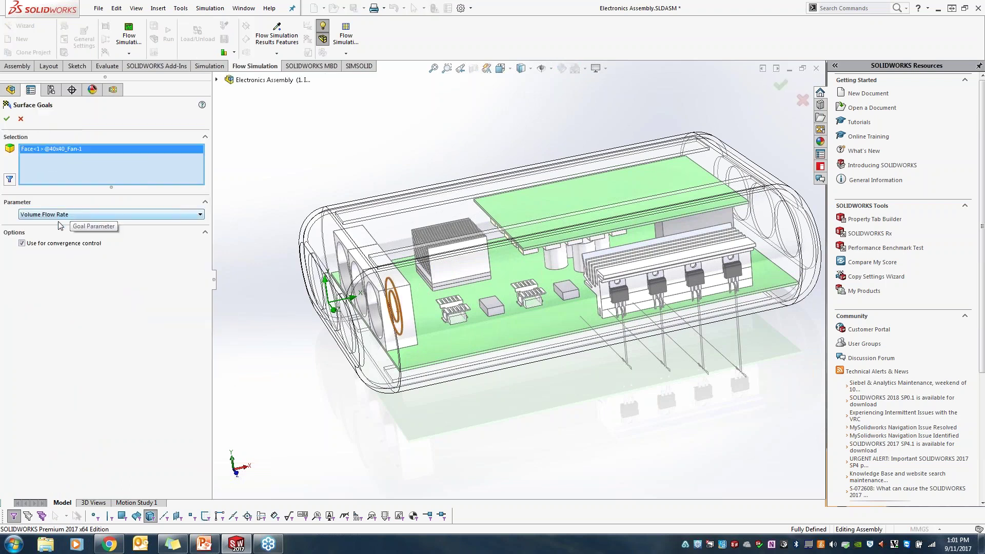
pyautogui.click(21, 118)
# Review the VG RAM Temp 3 volume goal's selected component and temperature parameter, inspect the memory chips in the model, and close the definition
pyautogui.click(77, 359)
pyautogui.rightClick(76, 362)
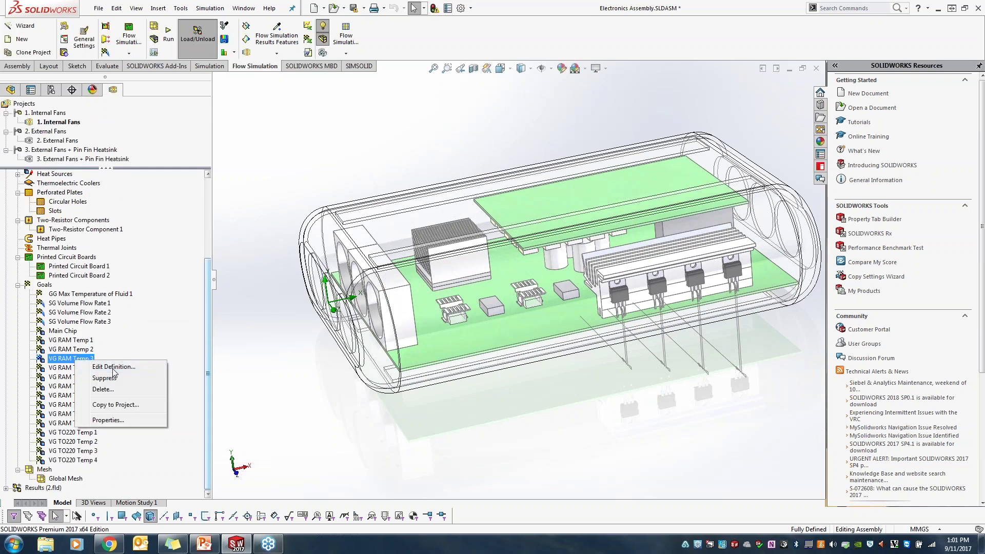
pyautogui.click(115, 367)
pyautogui.click(89, 149)
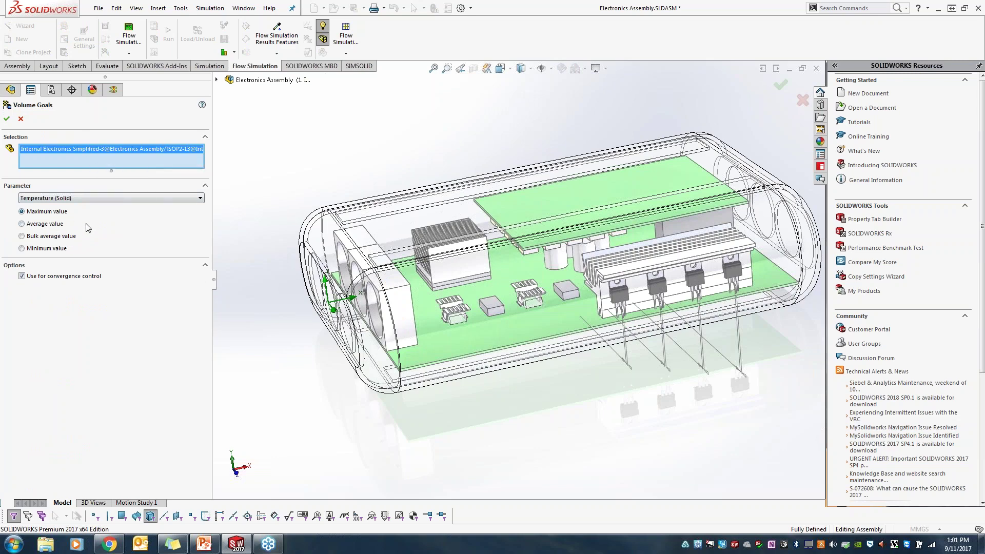
pyautogui.moveTo(308, 391); pyautogui.dragTo(319, 337, button='middle')
pyautogui.scroll(-5, 574, 239)
pyautogui.moveTo(623, 243); pyautogui.dragTo(607, 258, button='middle')
pyautogui.press('f')
pyautogui.click(7, 119)
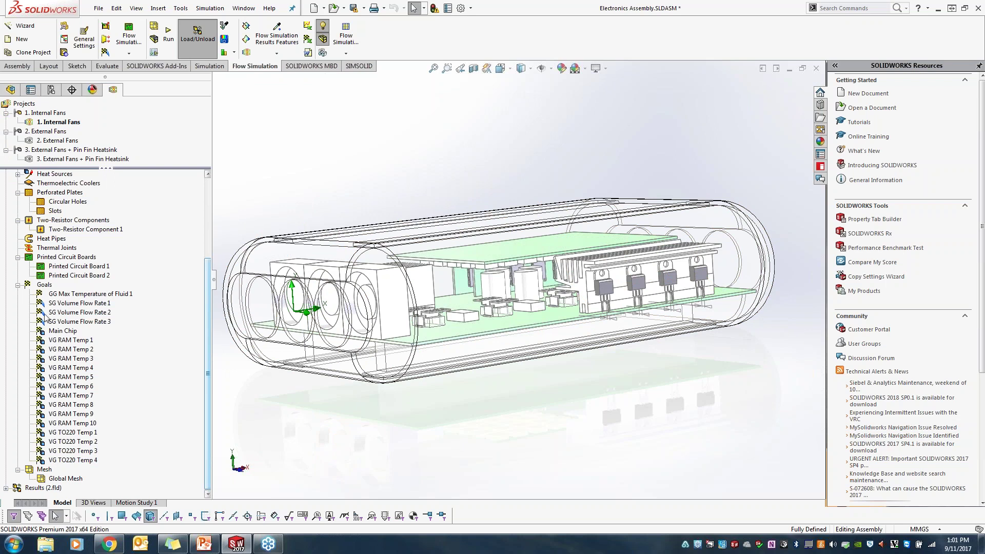
# Collapse the Goals and Input Data groups, and expand the Results of the Internal Fans project
pyautogui.click(18, 285)
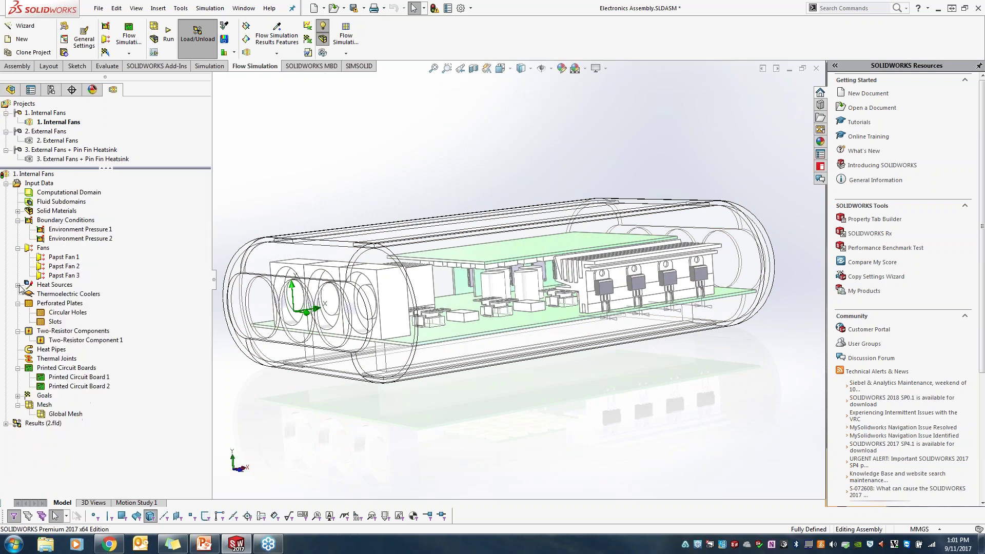
pyautogui.click(5, 183)
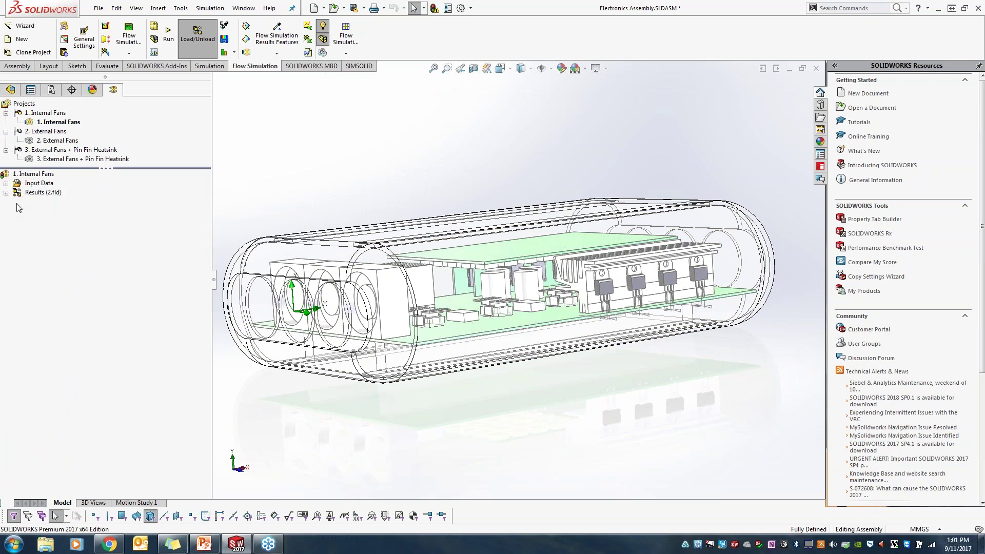
pyautogui.click(6, 192)
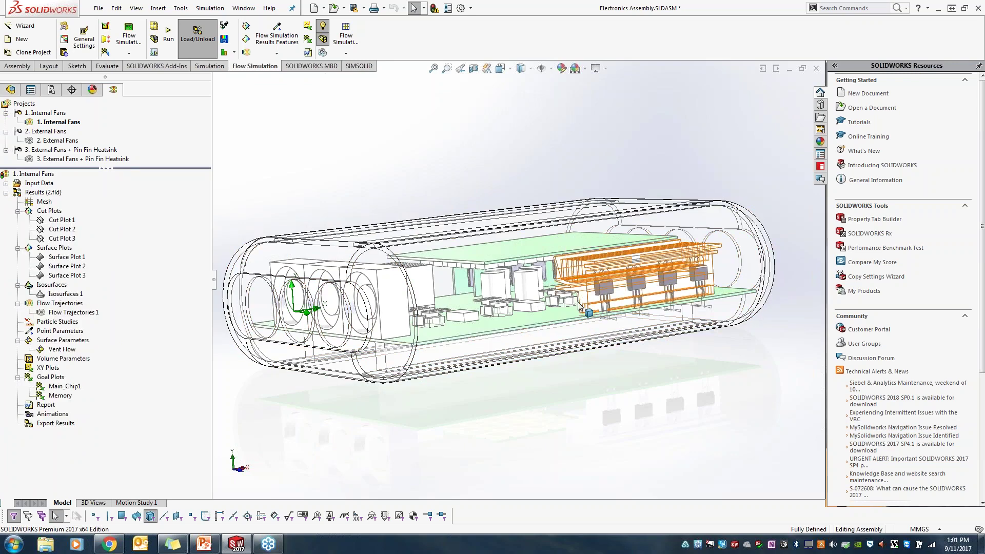
# Show Cut Plot 1 with its temperature contours on the assembly
pyautogui.scroll(3, 537, 290)
pyautogui.moveTo(536, 291); pyautogui.dragTo(539, 329, button='middle')
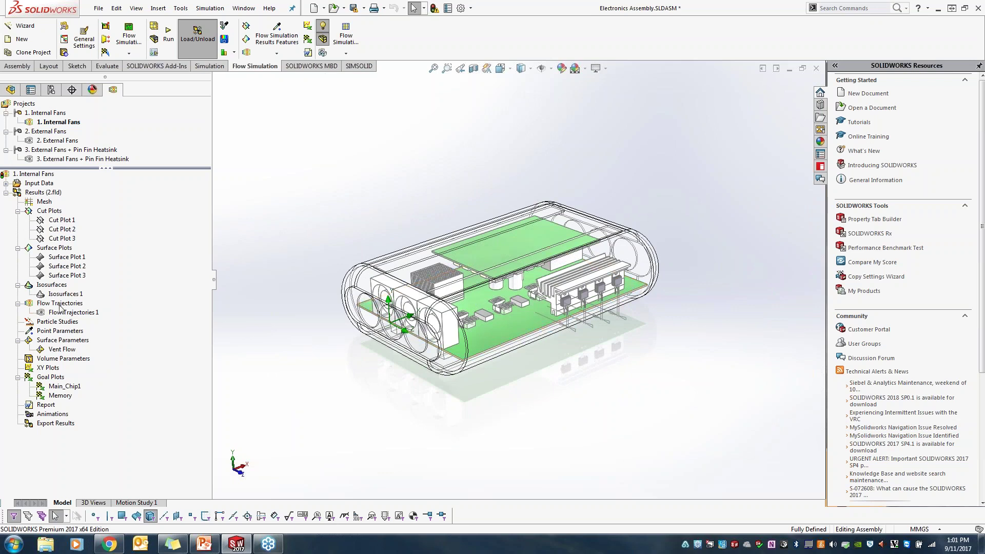
pyautogui.rightClick(66, 222)
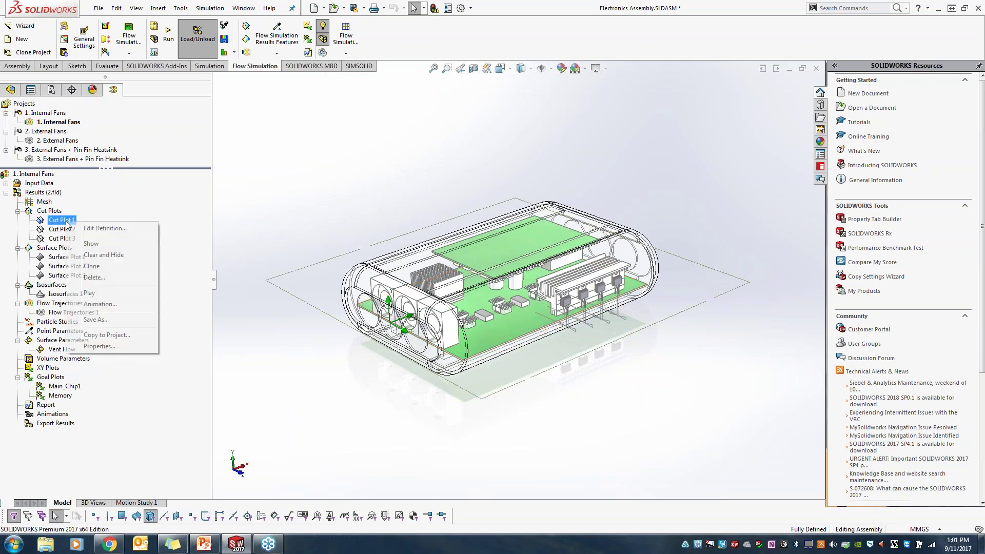
pyautogui.click(91, 244)
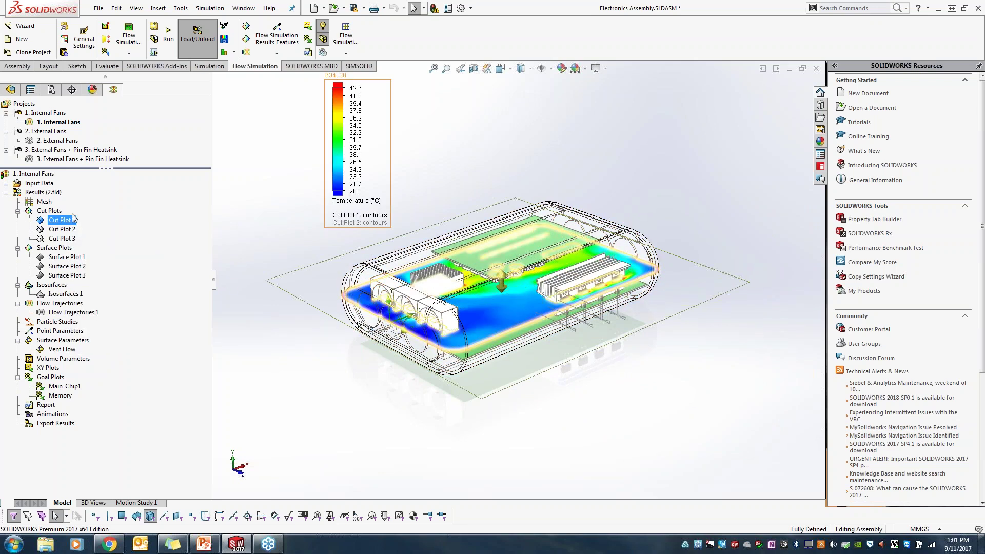
# Edit Cut Plot 1 on the Top Plane to add velocity streamlines in a fixed color, and preview the plot
pyautogui.rightClick(70, 220)
pyautogui.click(95, 226)
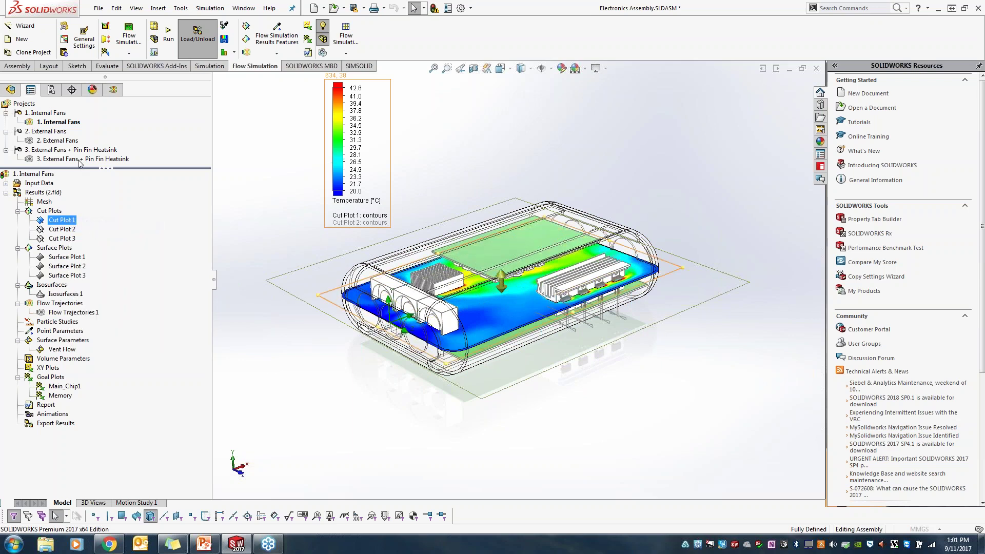
pyautogui.click(44, 168)
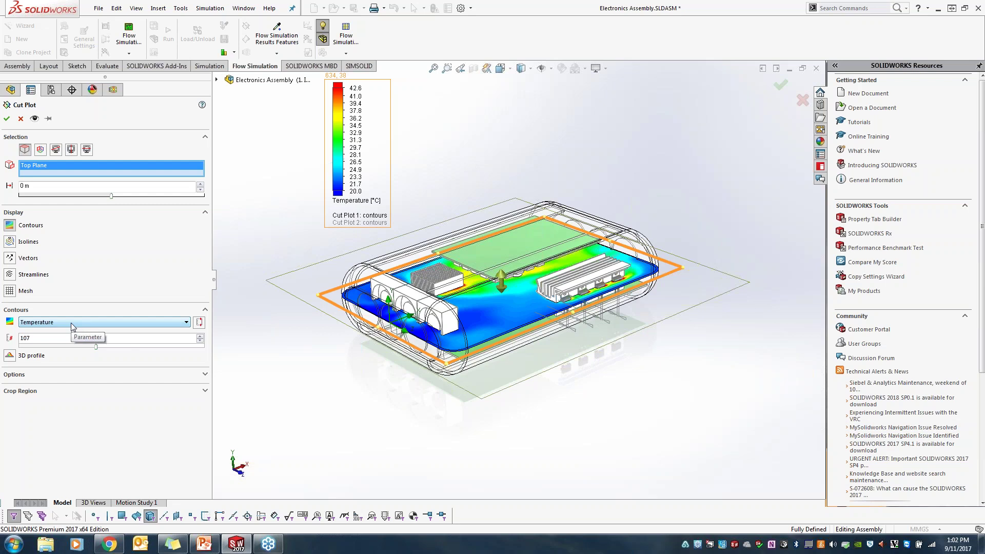
pyautogui.click(10, 275)
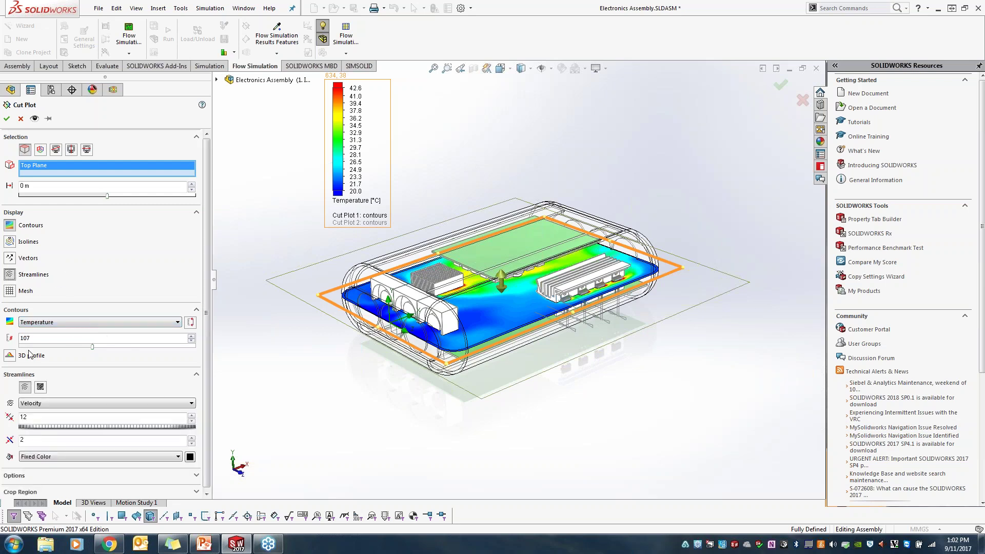
pyautogui.click(34, 119)
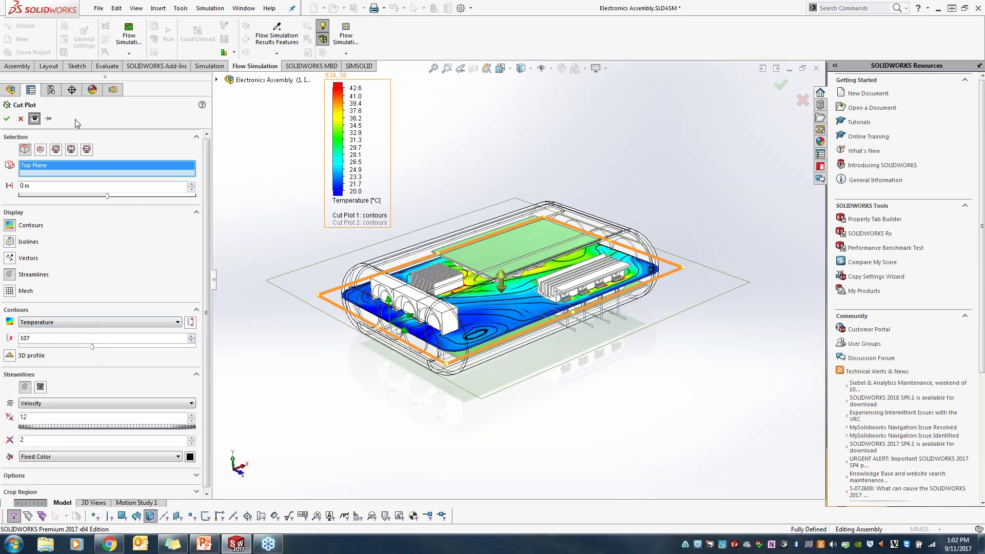
# Hide the model geometry so only the cut plot is displayed, and accept the Cut Plot 1 changes
pyautogui.click(323, 39)
pyautogui.moveTo(479, 264); pyautogui.dragTo(481, 288, button='middle')
pyautogui.scroll(2, 481, 288)
pyautogui.click(7, 119)
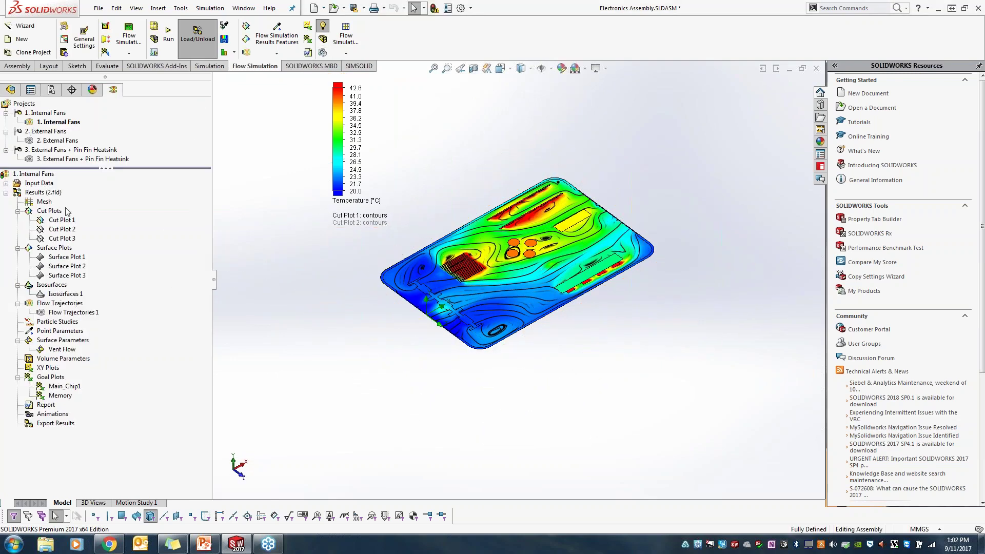
# Play the Cut Plot 1 animation to sweep the temperature contours and streamlines through the assembly
pyautogui.click(62, 219)
pyautogui.rightClick(75, 219)
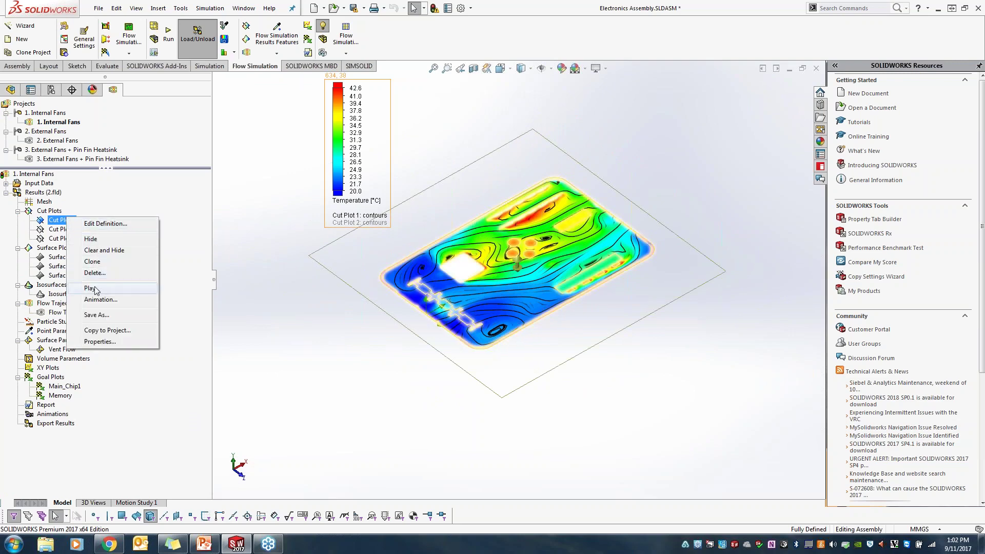
pyautogui.click(95, 289)
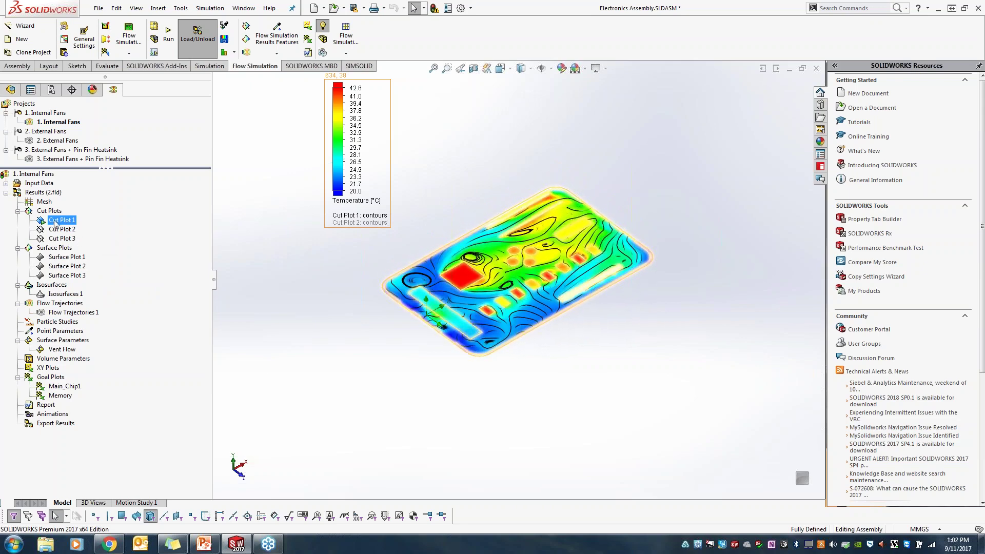
# Hide Cut Plot 1 and display the model geometry again
pyautogui.rightClick(54, 222)
pyautogui.click(114, 245)
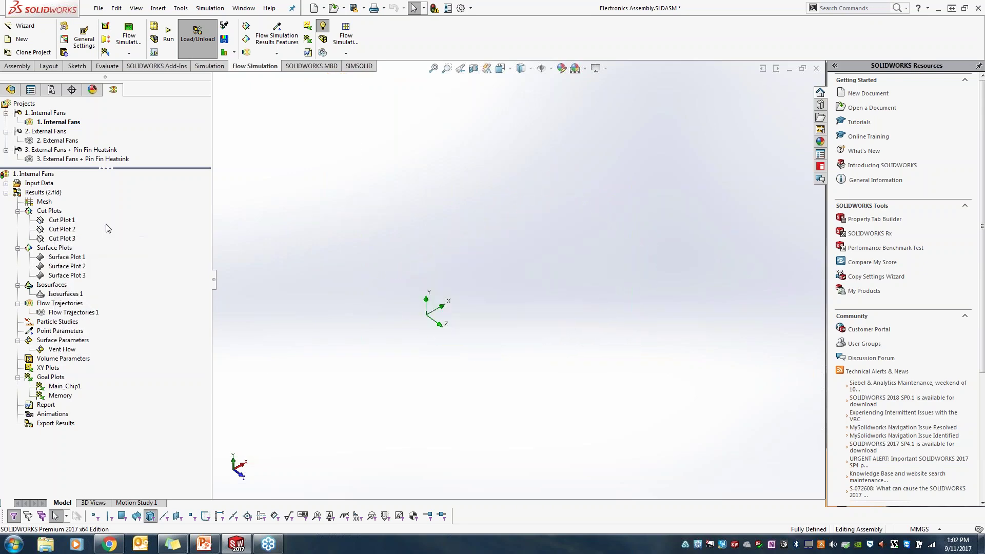
pyautogui.click(323, 39)
# Preview the Isosurfaces 1 temperature surface, try enabling a second value in its definition, and discard the edit
pyautogui.rightClick(63, 296)
pyautogui.click(105, 305)
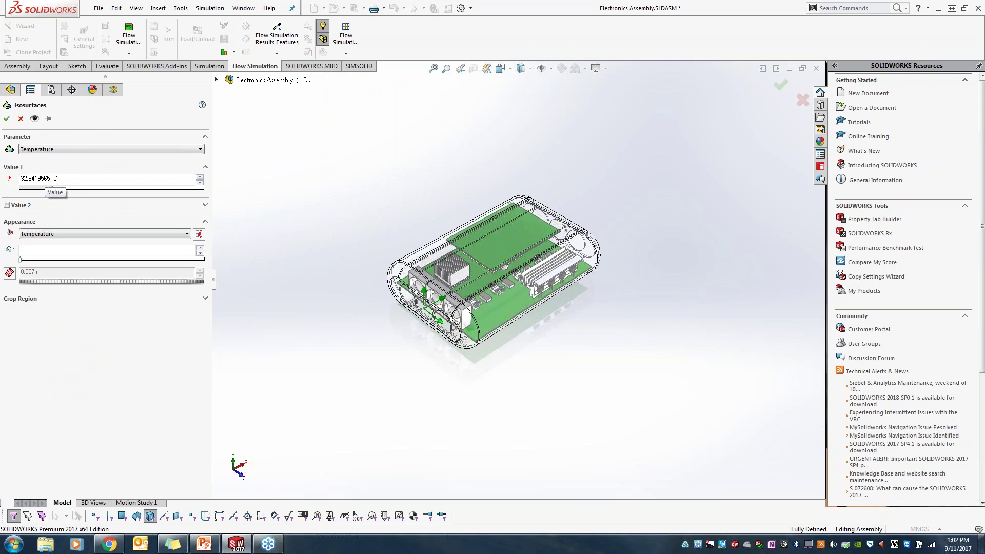
pyautogui.click(34, 118)
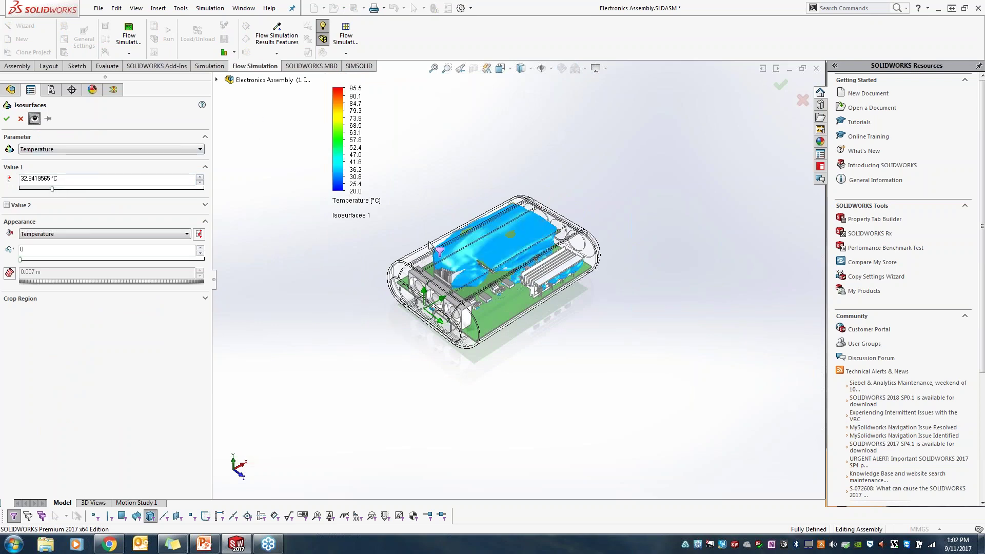
pyautogui.scroll(-3, 525, 286)
pyautogui.scroll(3, 525, 286)
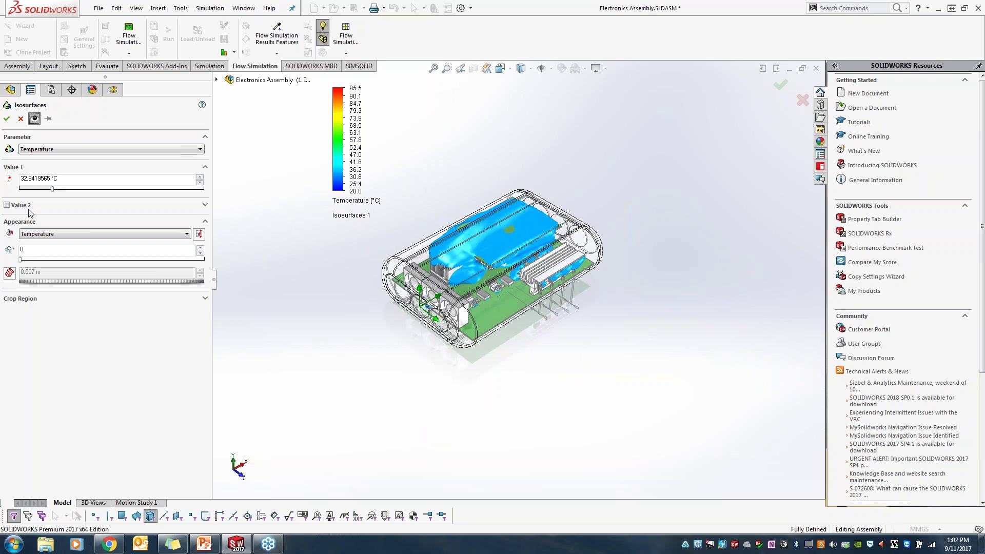
pyautogui.click(8, 205)
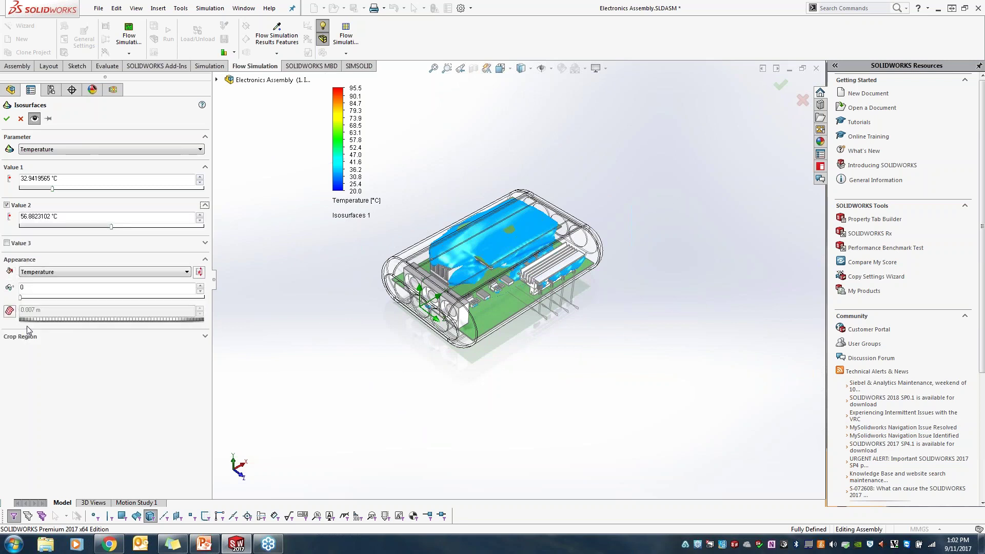
pyautogui.click(20, 120)
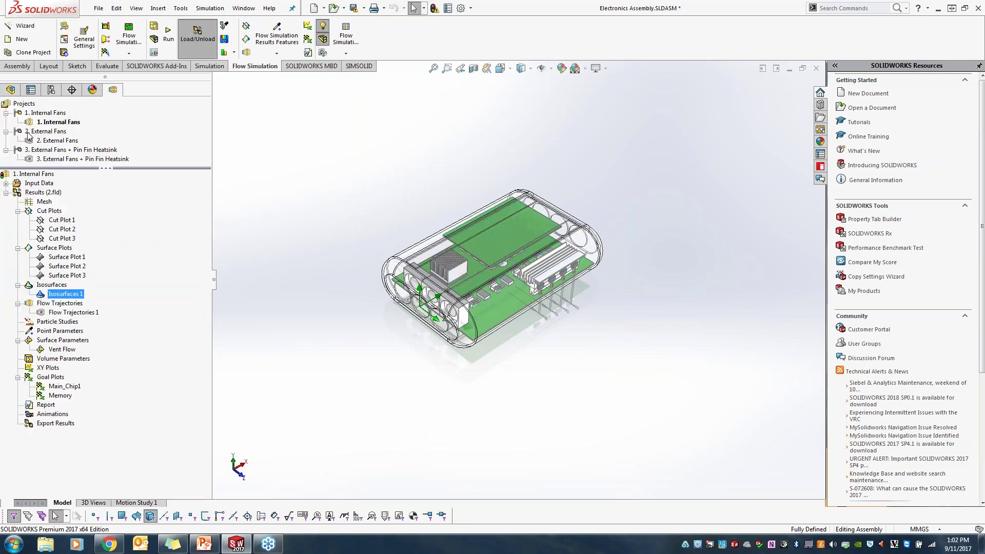
# Review the fan faces used as starting points in the Flow Trajectories 1 definition, and close it without changes
pyautogui.rightClick(80, 313)
pyautogui.click(107, 317)
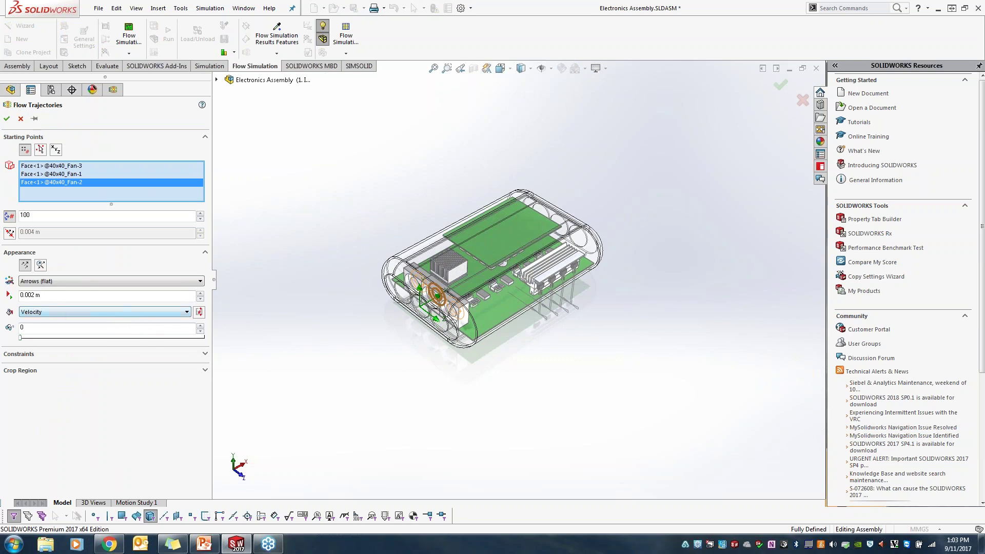
pyautogui.click(54, 175)
pyautogui.click(56, 169)
pyautogui.click(56, 174)
pyautogui.click(54, 183)
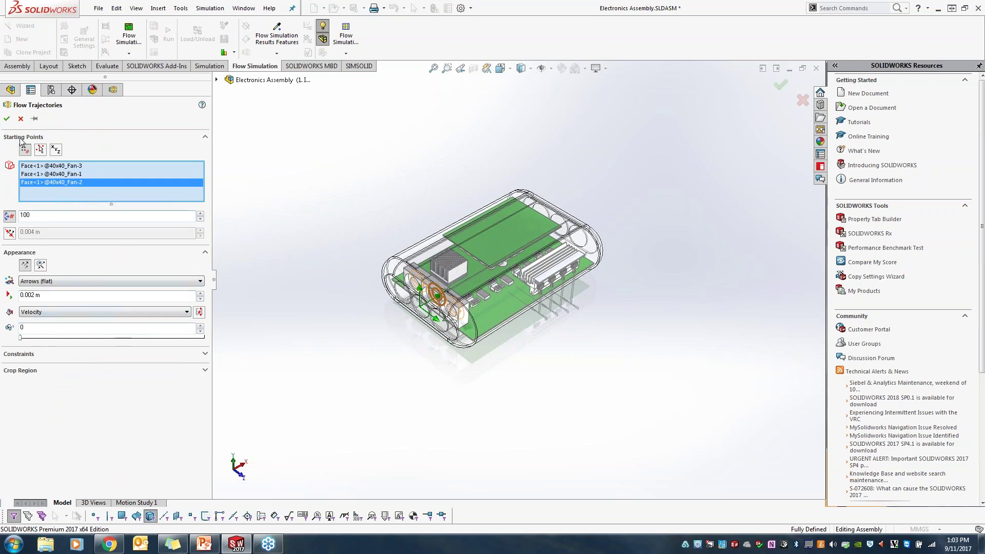
pyautogui.click(21, 119)
# Show Flow Trajectories 1 on the assembly and inspect the velocity arrows up close
pyautogui.rightClick(83, 313)
pyautogui.click(106, 336)
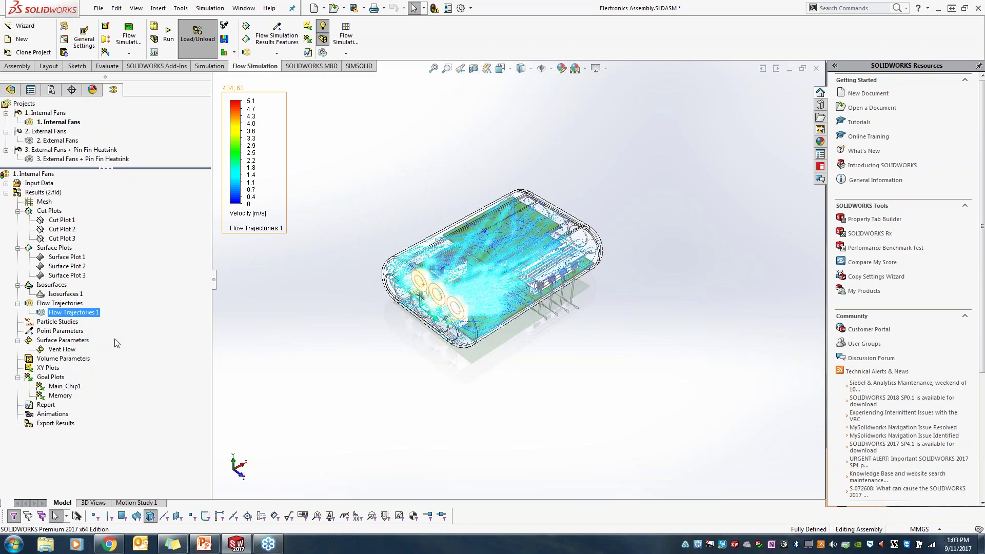
pyautogui.scroll(-3, 475, 309)
pyautogui.moveTo(476, 309); pyautogui.dragTo(462, 272, button='middle')
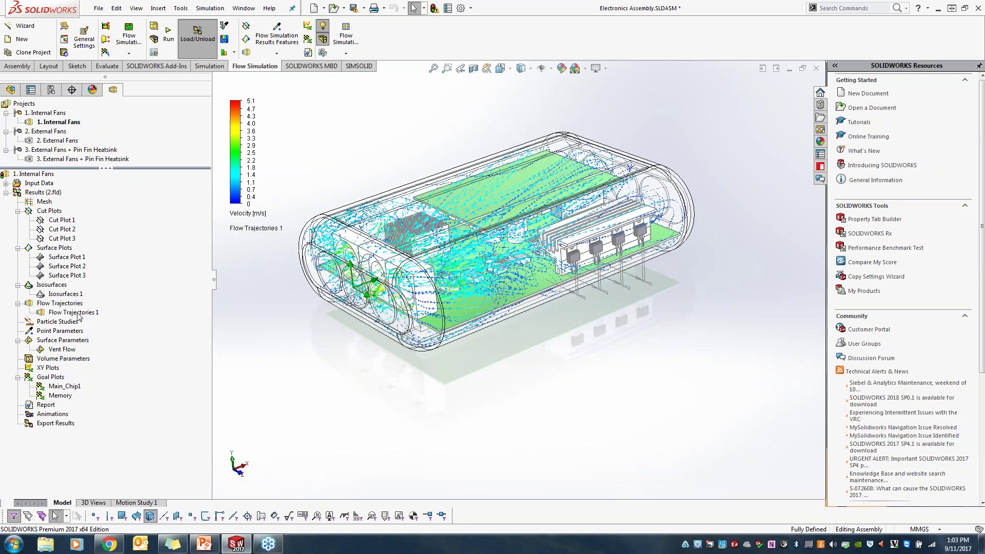
# Play the Flow Trajectories 1 animation, and hide the trajectories once it has been viewed
pyautogui.rightClick(77, 313)
pyautogui.click(112, 385)
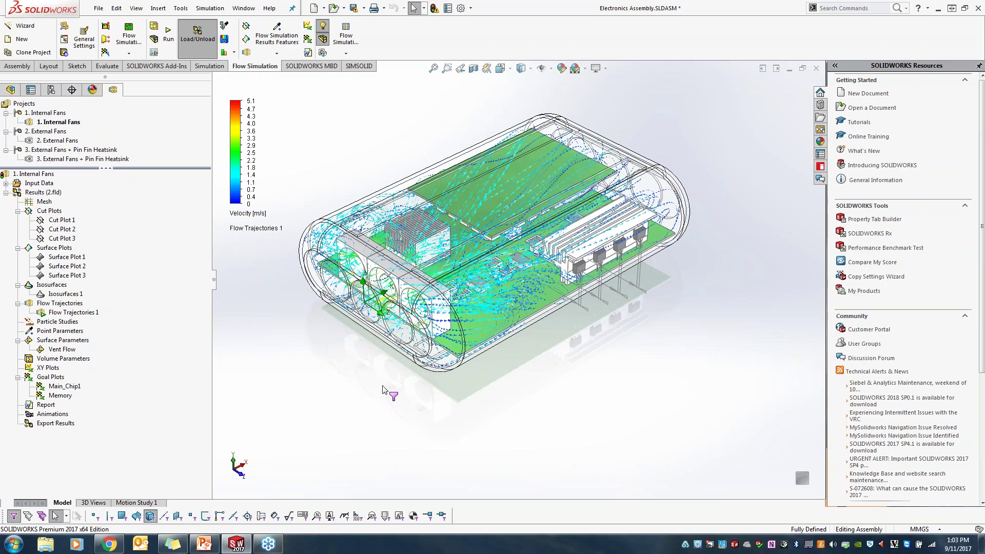
pyautogui.rightClick(72, 313)
pyautogui.click(100, 334)
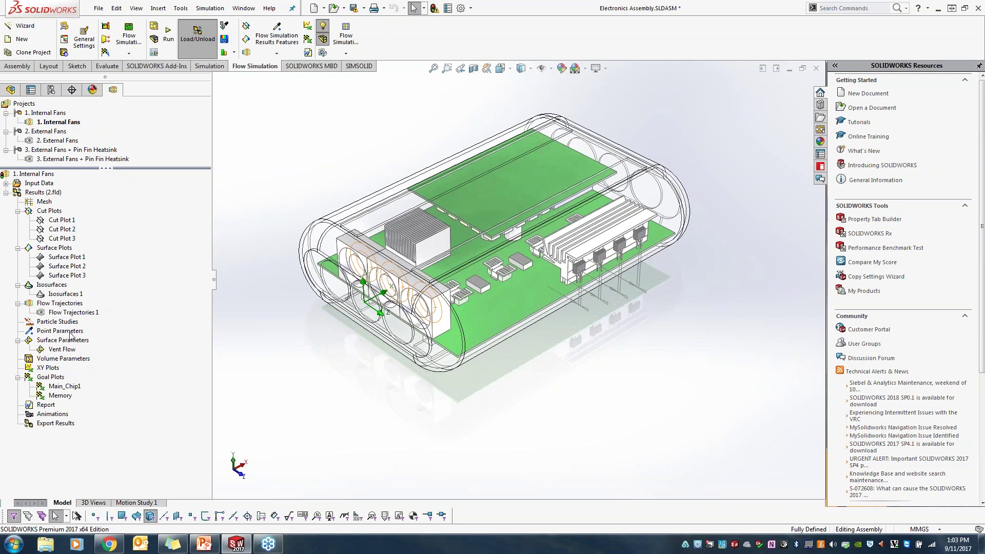
# Show the Vent Flow surface parameters table for the four enclosure faces, and close the definition without changes
pyautogui.rightClick(72, 349)
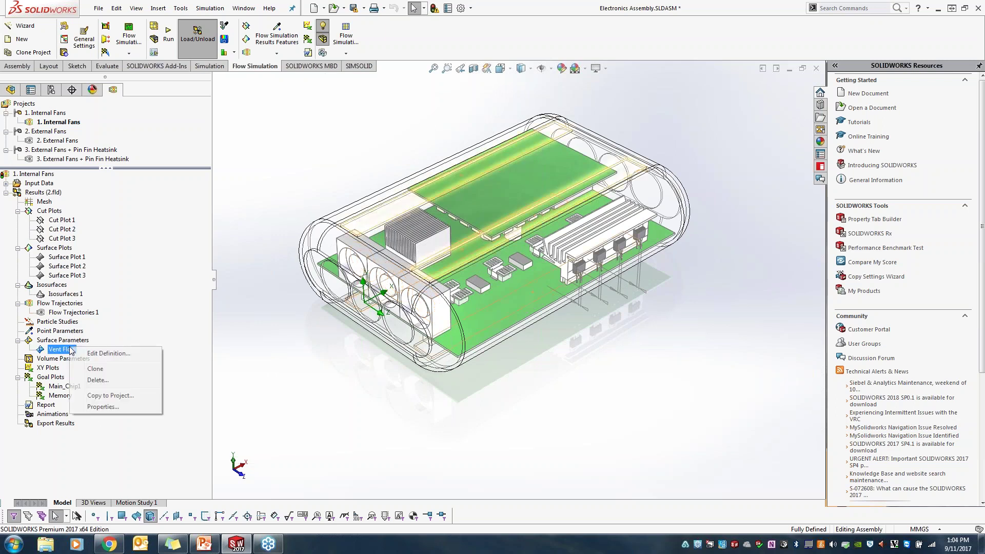
pyautogui.click(106, 354)
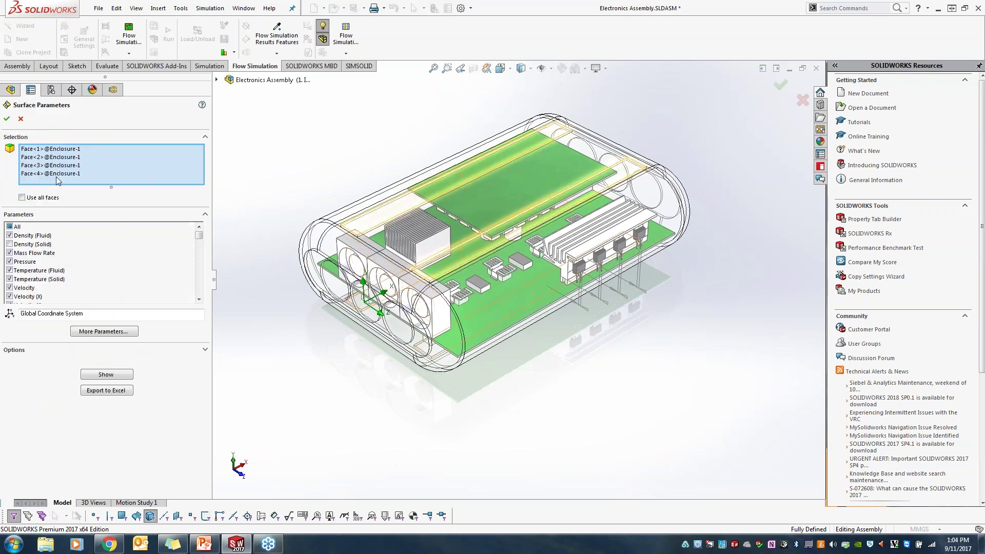
pyautogui.click(109, 374)
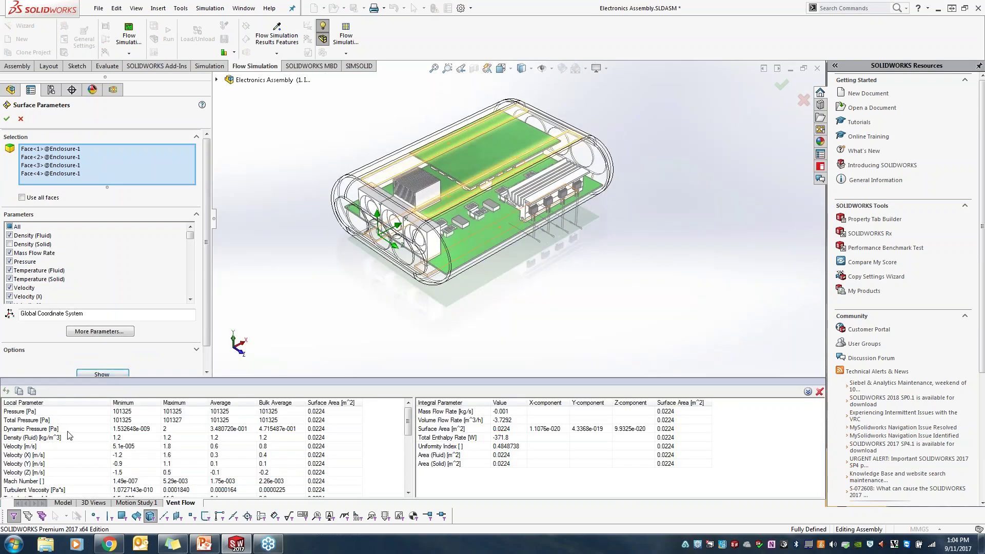
pyautogui.click(67, 165)
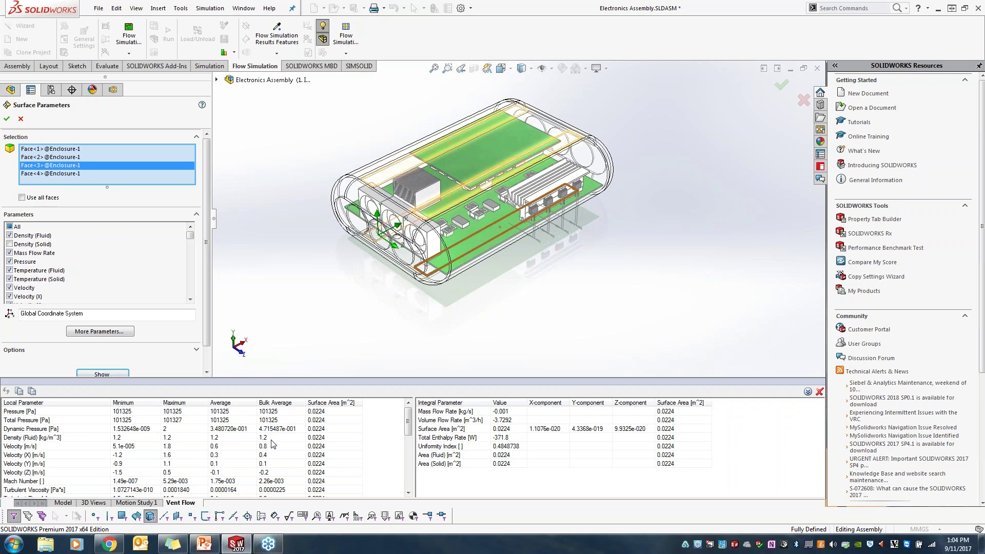
pyautogui.click(21, 119)
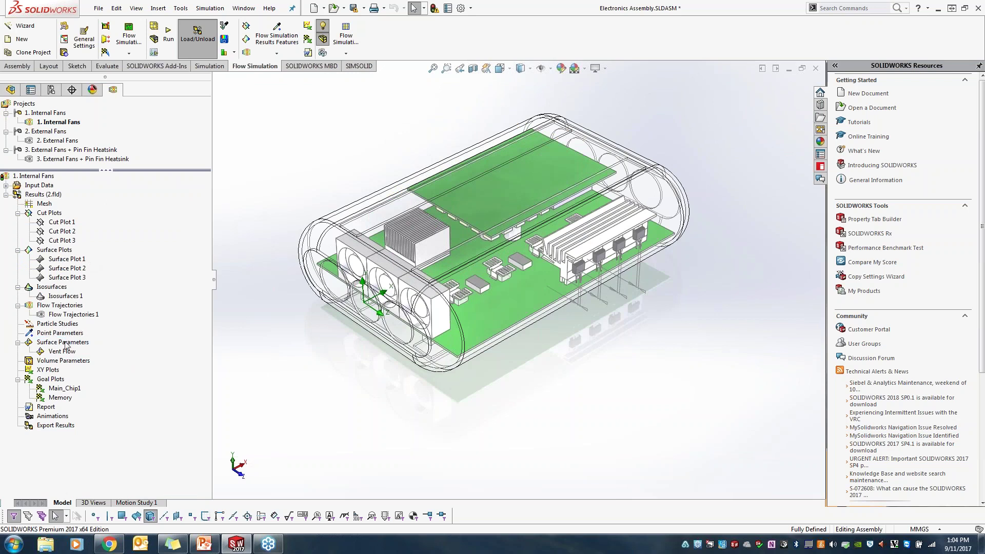
# Show the Main_Chip1 goal plot results for the Main Chip goal, switching from the summary to the history chart
pyautogui.click(64, 359)
pyautogui.rightClick(75, 391)
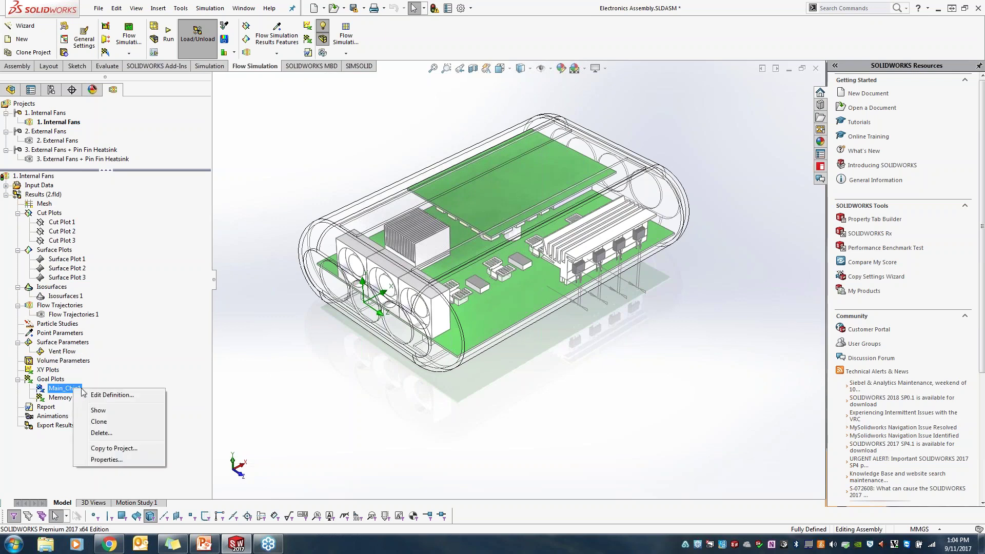
pyautogui.click(105, 395)
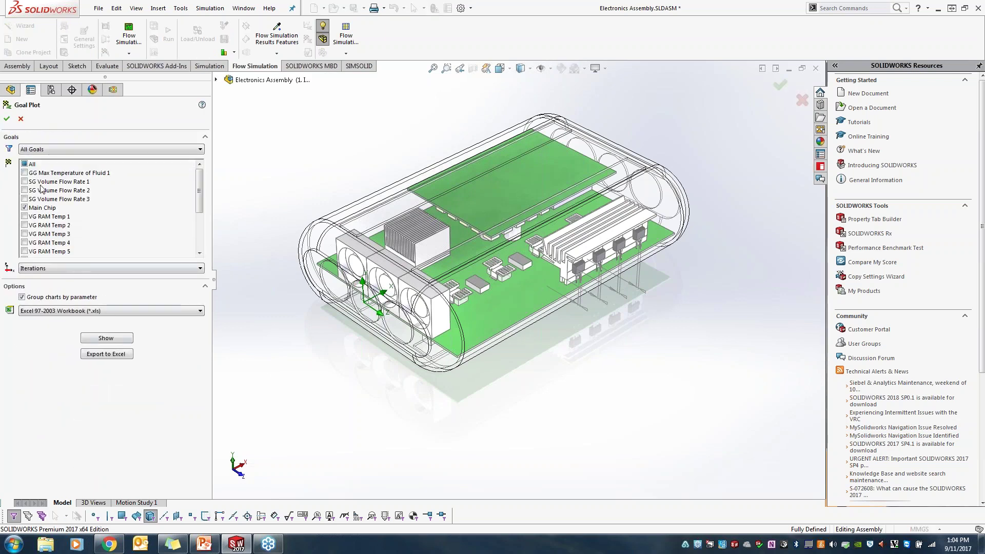
pyautogui.click(104, 340)
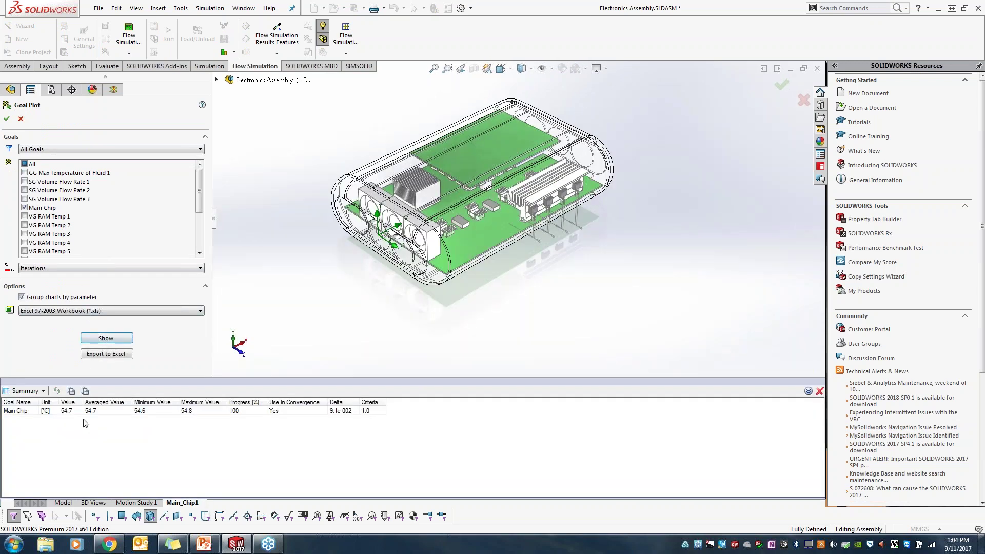
pyautogui.click(44, 391)
pyautogui.click(36, 415)
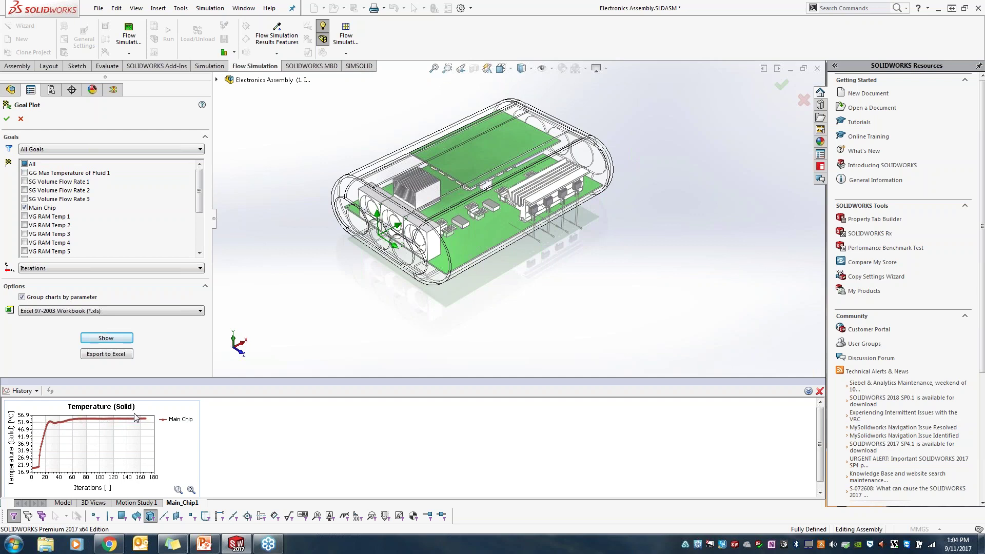
pyautogui.click(7, 118)
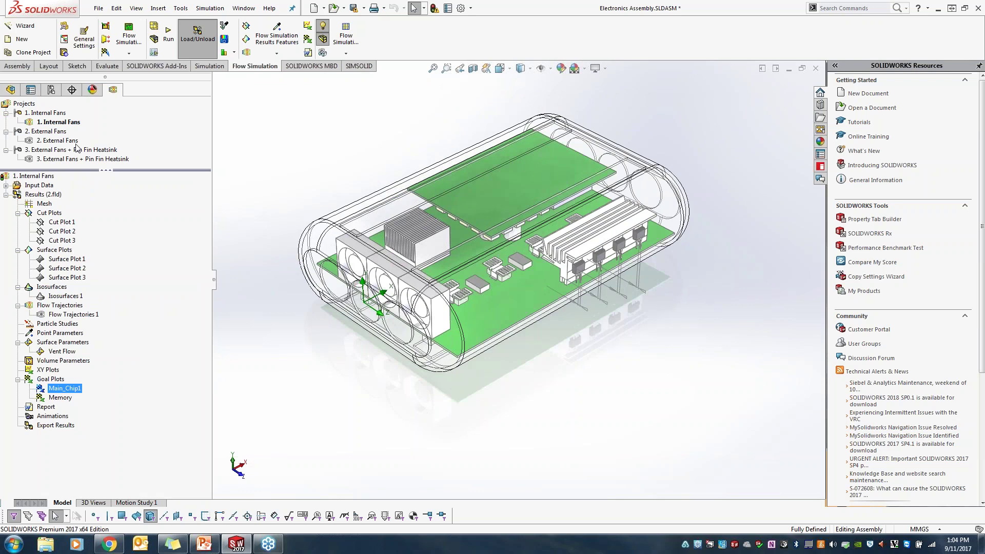
# Check the configuration choices for cloning the Internal Fans project, and cancel the clone
pyautogui.rightClick(58, 122)
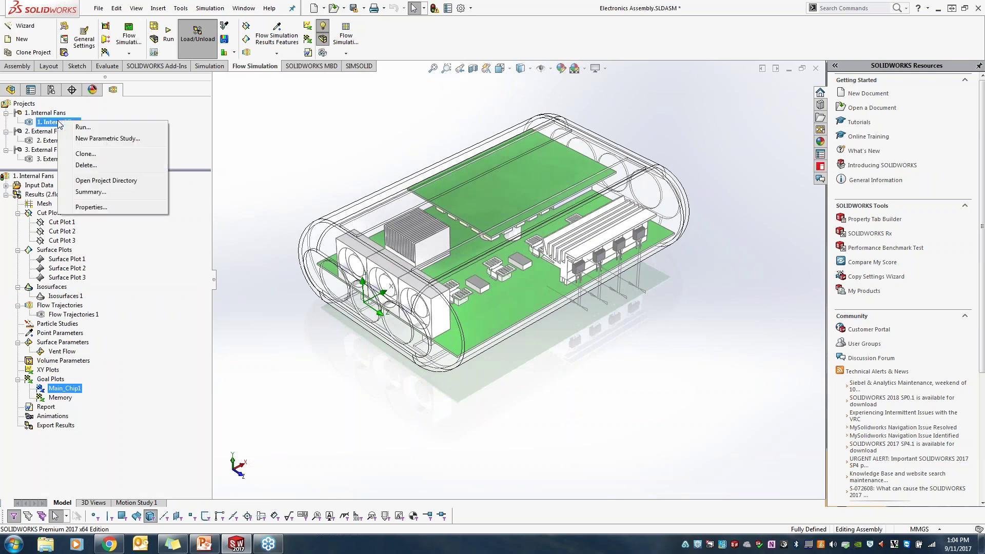
pyautogui.click(87, 154)
pyautogui.click(73, 182)
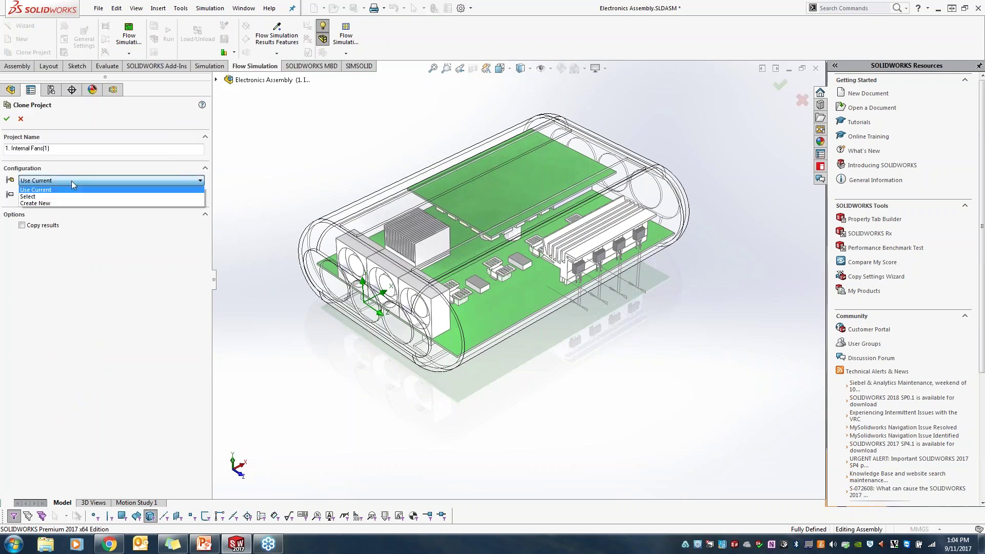
pyautogui.click(24, 124)
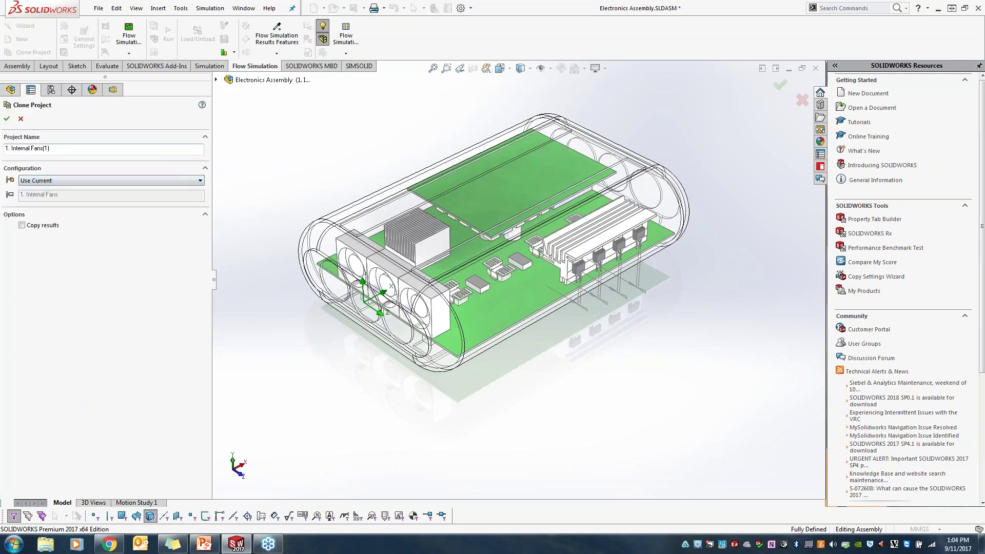
pyautogui.click(21, 118)
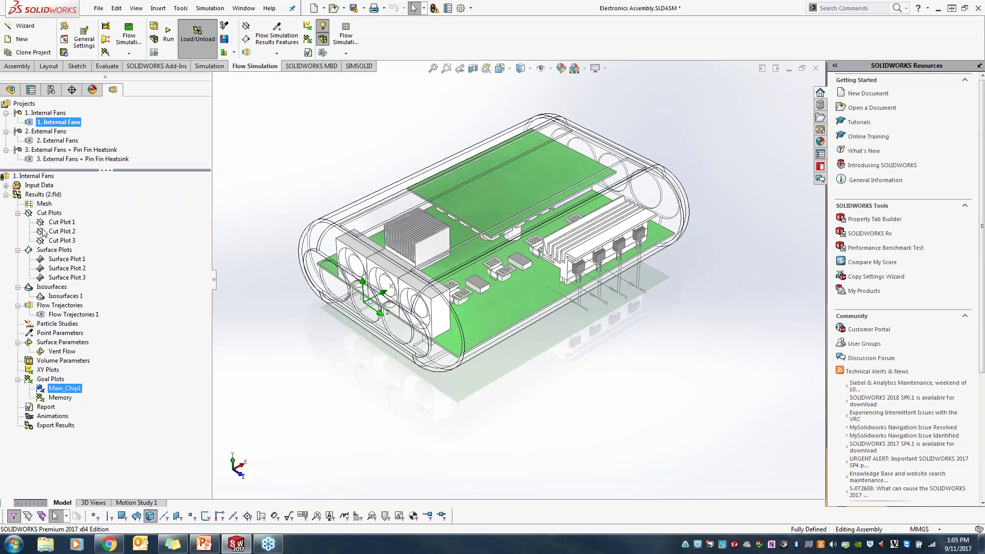
# Collapse the Internal Fans results, activate the External Fans project, and collapse its Input Data
pyautogui.click(6, 195)
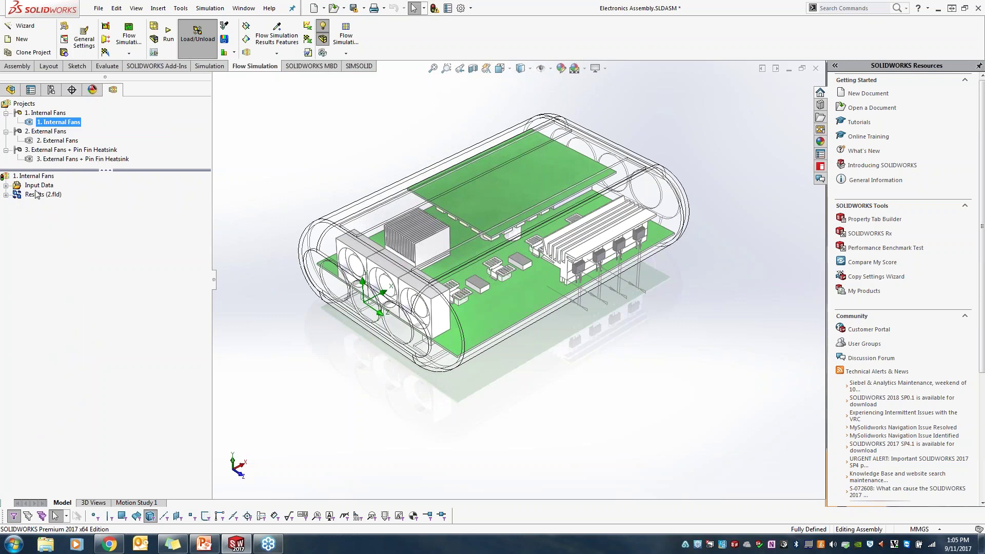
pyautogui.doubleClick(61, 140)
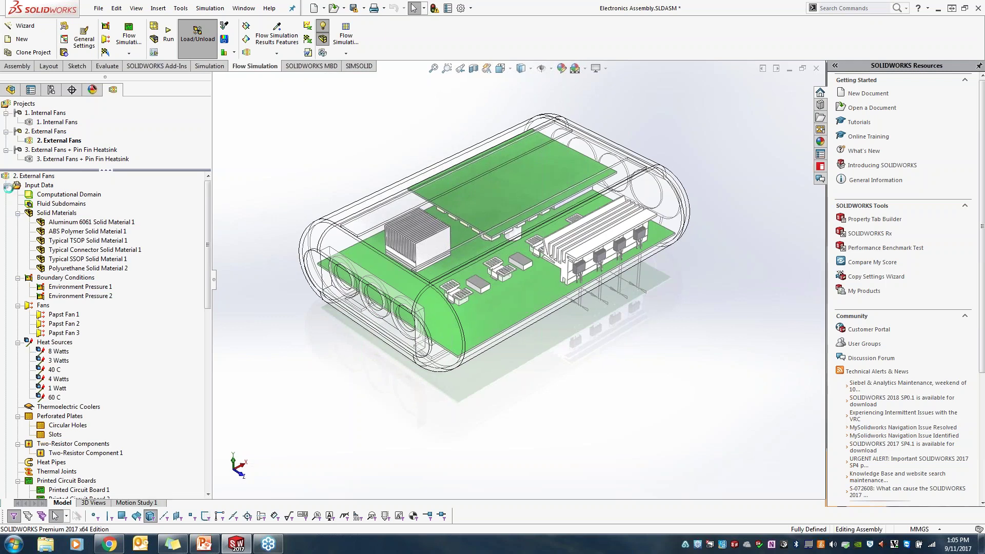
pyautogui.click(7, 187)
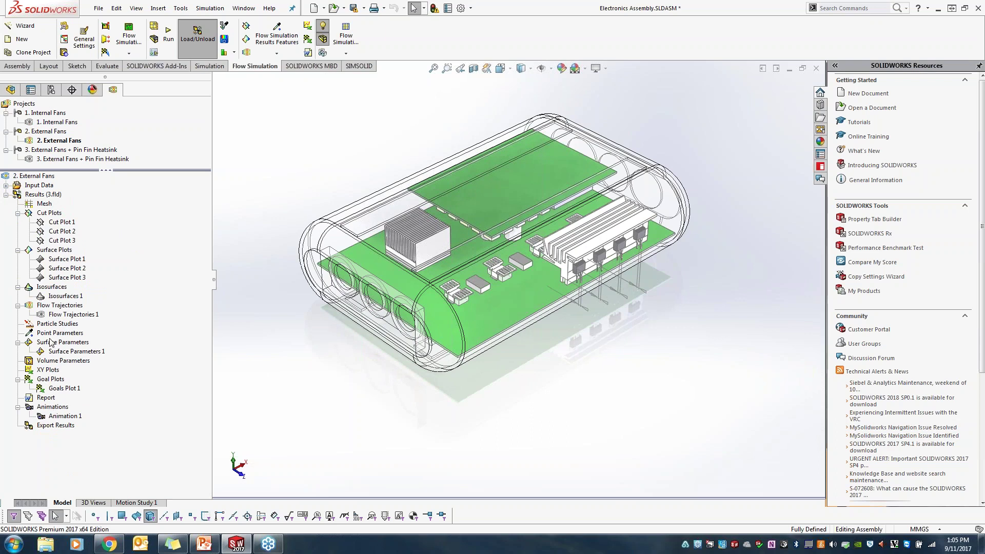
# Set up a results comparison of Goals Plot 1 across the Internal Fans, External Fans, and External Fans + Pin Fin Heatsink projects
pyautogui.rightClick(52, 198)
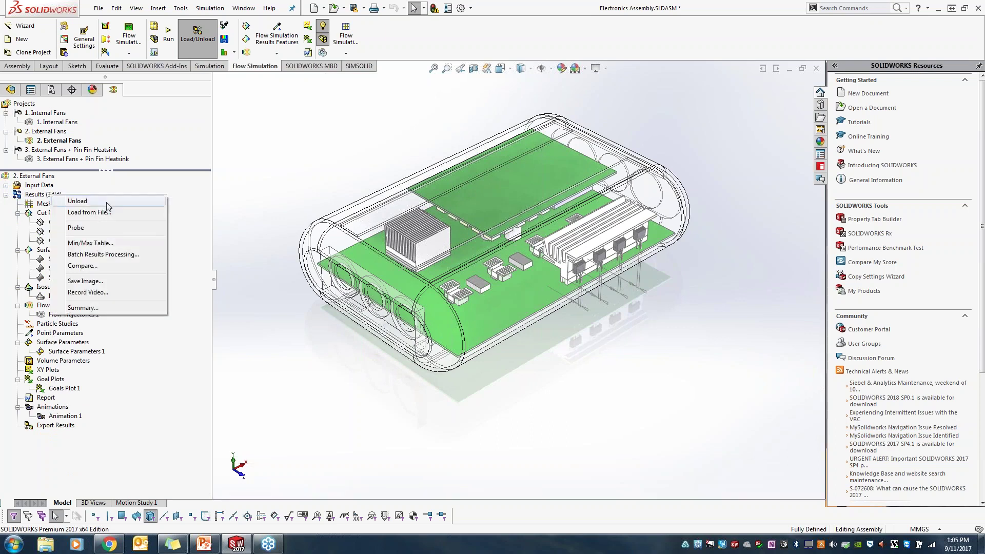
pyautogui.click(96, 269)
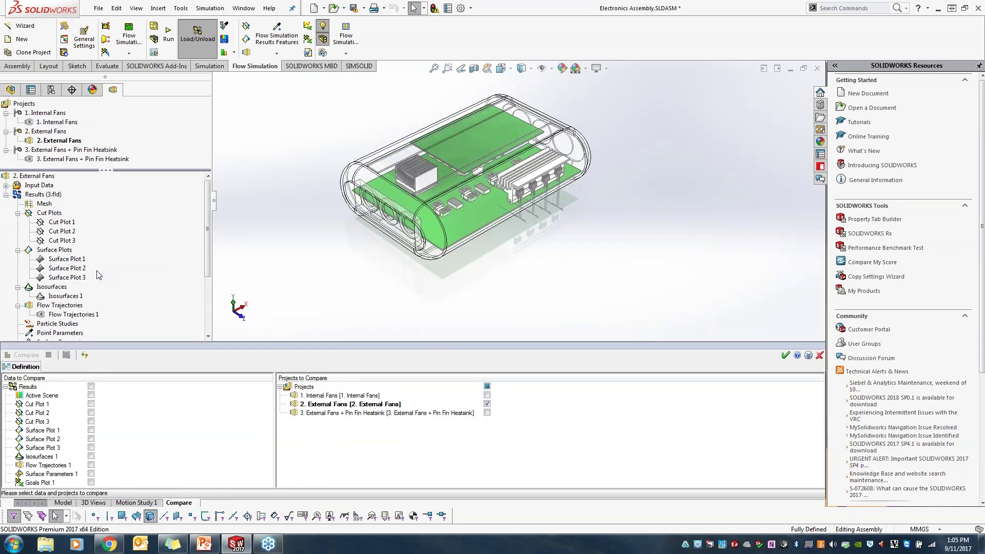
pyautogui.click(91, 482)
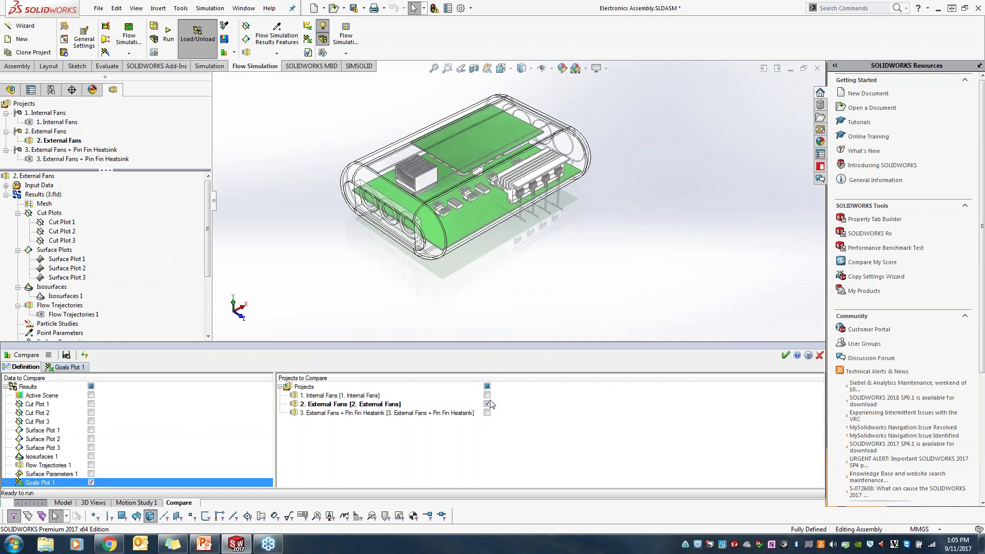
pyautogui.click(486, 394)
pyautogui.click(487, 412)
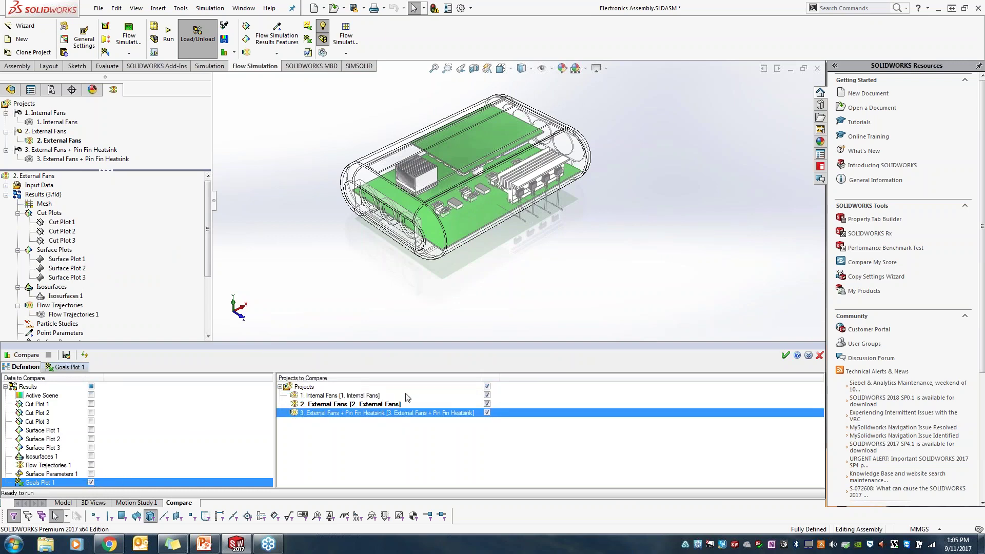
# Run the Goals Plot 1 comparison across the three projects and show its results as history charts, checking the abscissa and value options
pyautogui.click(60, 368)
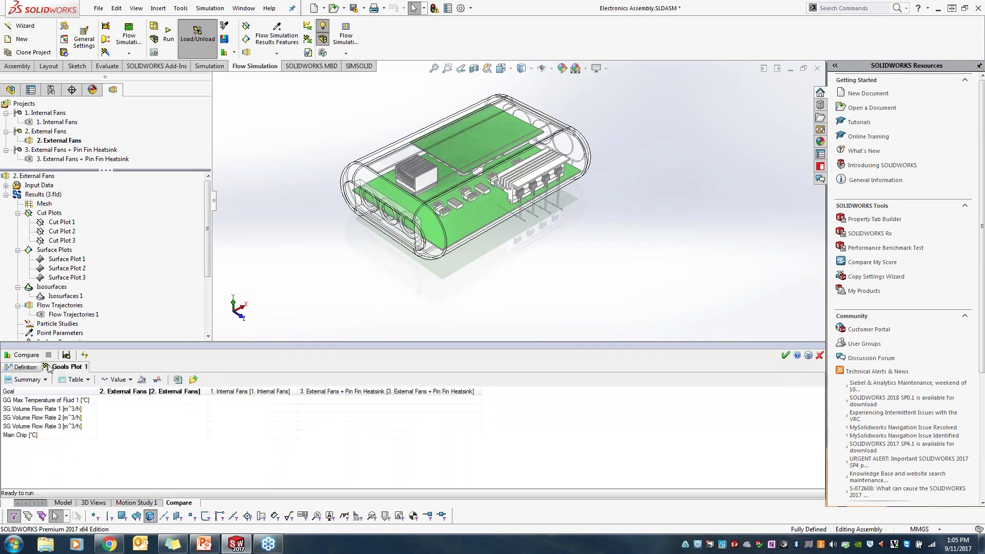
pyautogui.click(20, 354)
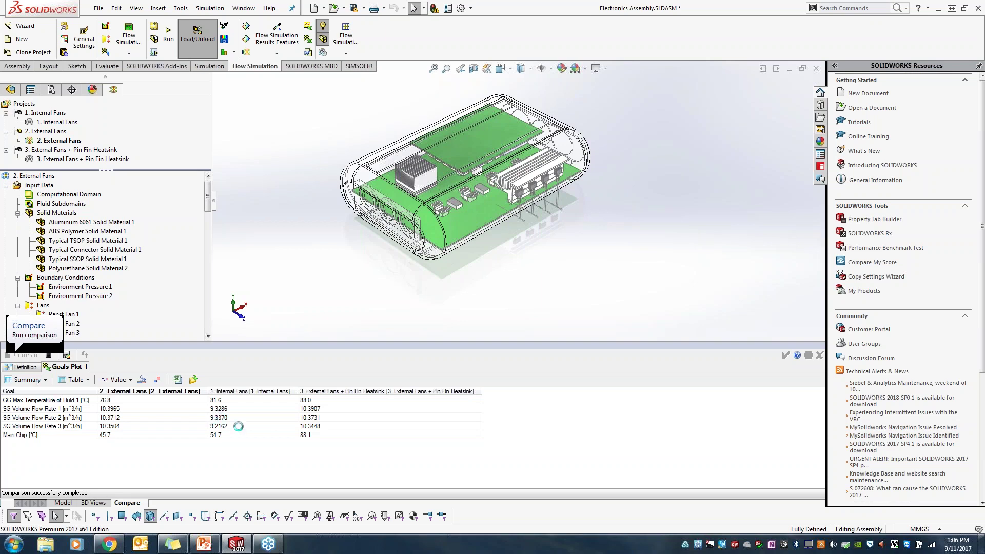
pyautogui.click(36, 381)
pyautogui.click(31, 407)
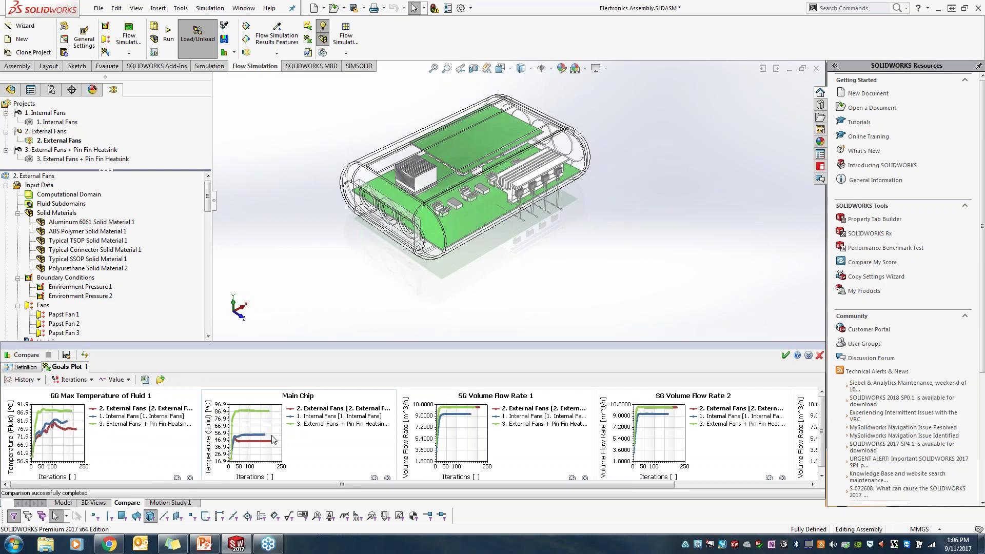
pyautogui.click(84, 381)
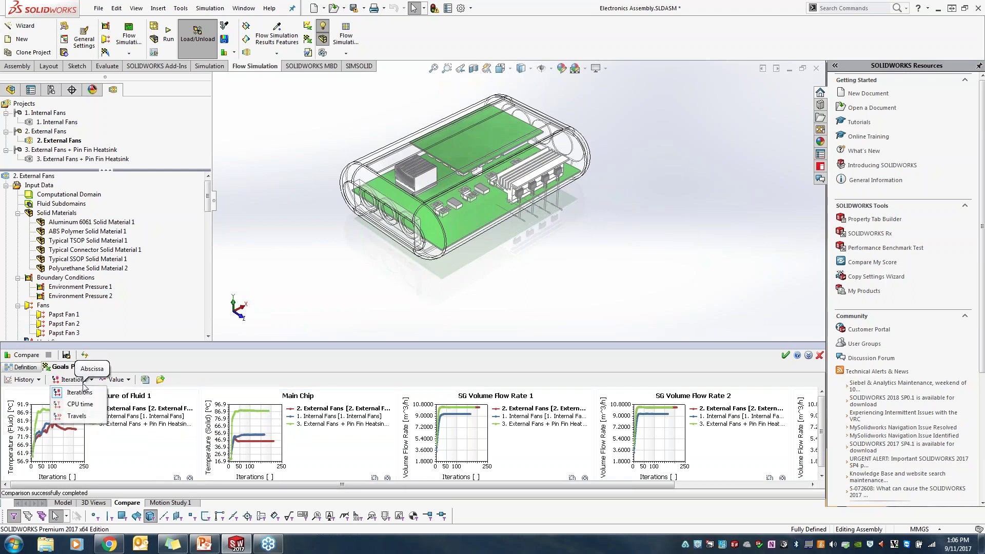
pyautogui.click(120, 380)
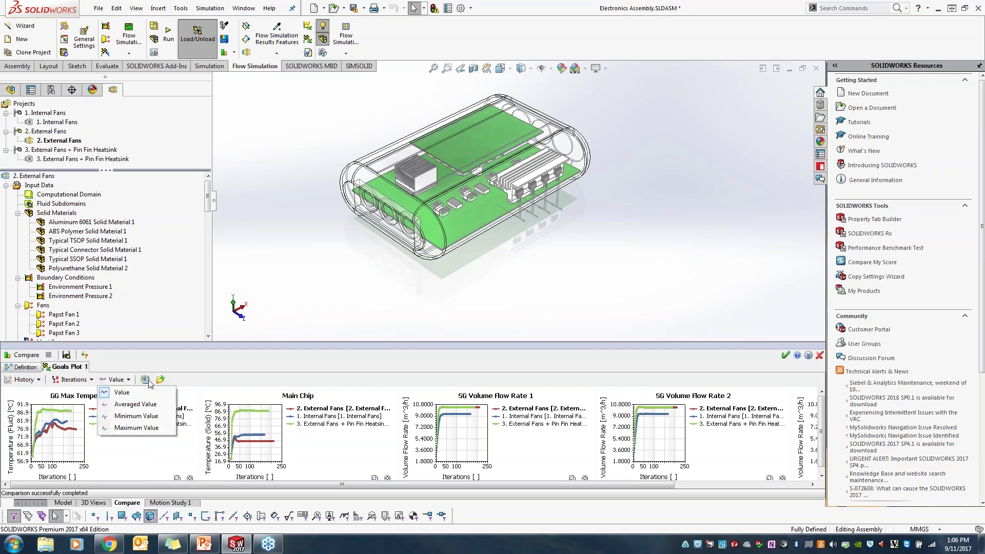
# Export the compared goal results to the Excel workbook Goals Plot 1.xlsx in the Model folder and close the comparison
pyautogui.click(145, 379)
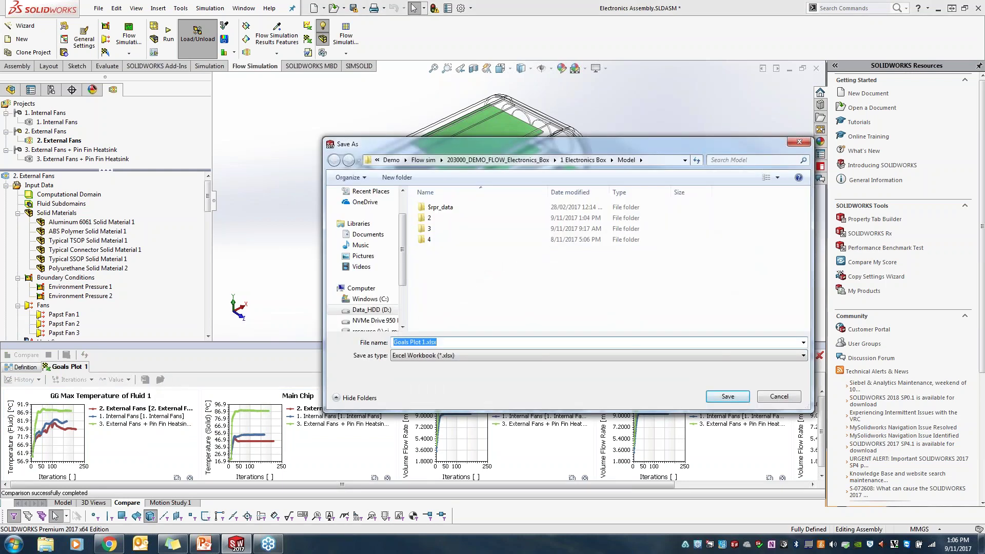
pyautogui.click(738, 397)
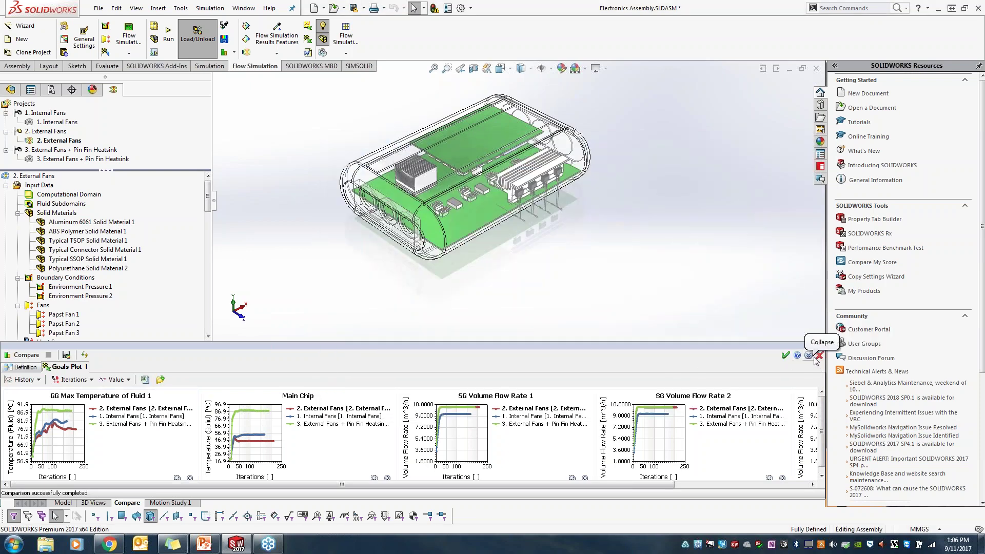
pyautogui.click(819, 355)
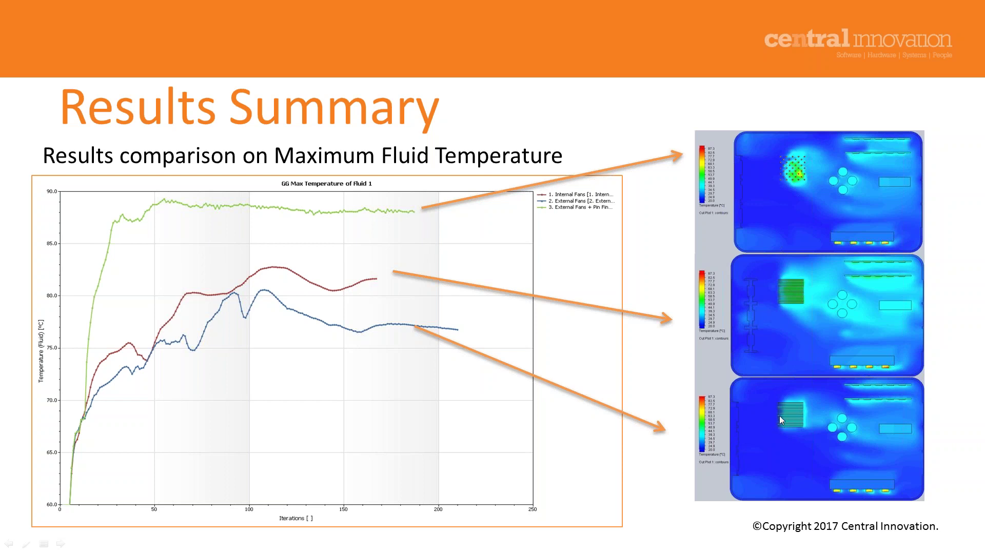
pyautogui.click(945, 281)
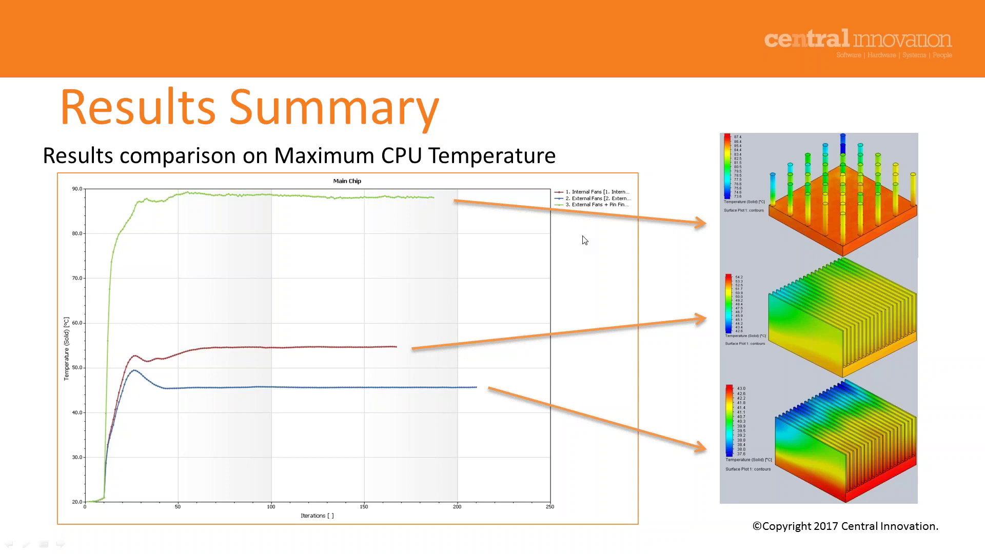
pyautogui.click(601, 134)
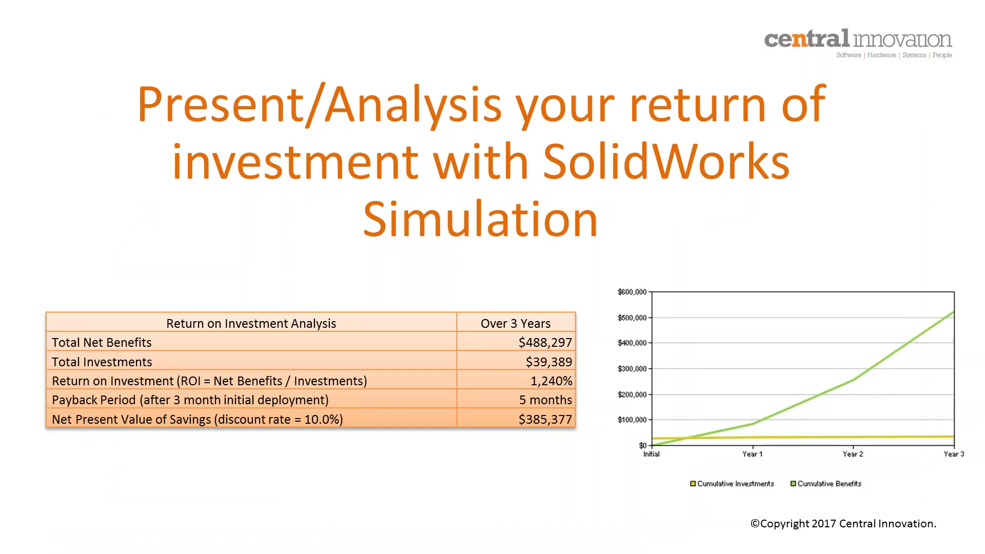
# Leave the slide show and switch to Chrome to show the Profile page of the SolidWorks Simulation ROI Analysis
pyautogui.hotkey('alt', 'Tab')
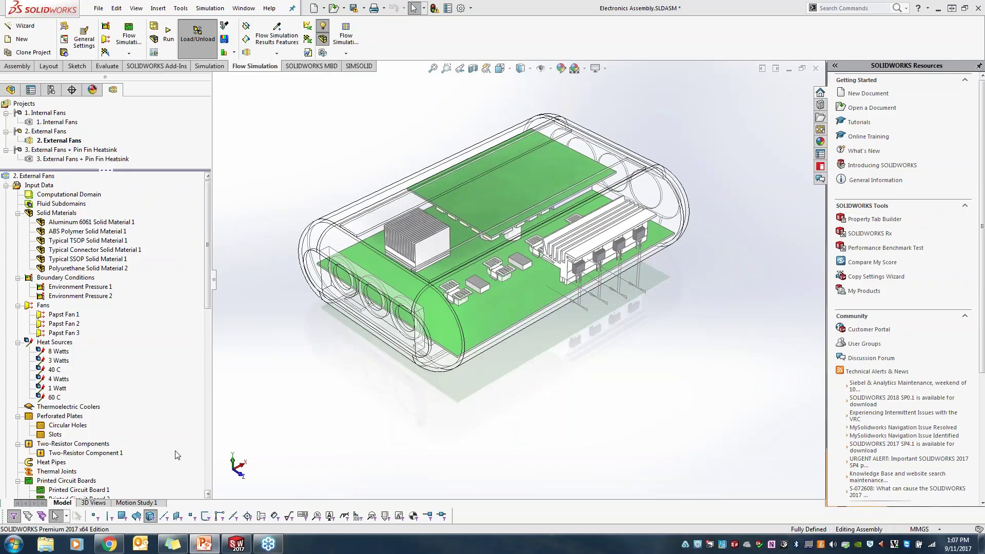
pyautogui.click(108, 543)
pyautogui.click(334, 8)
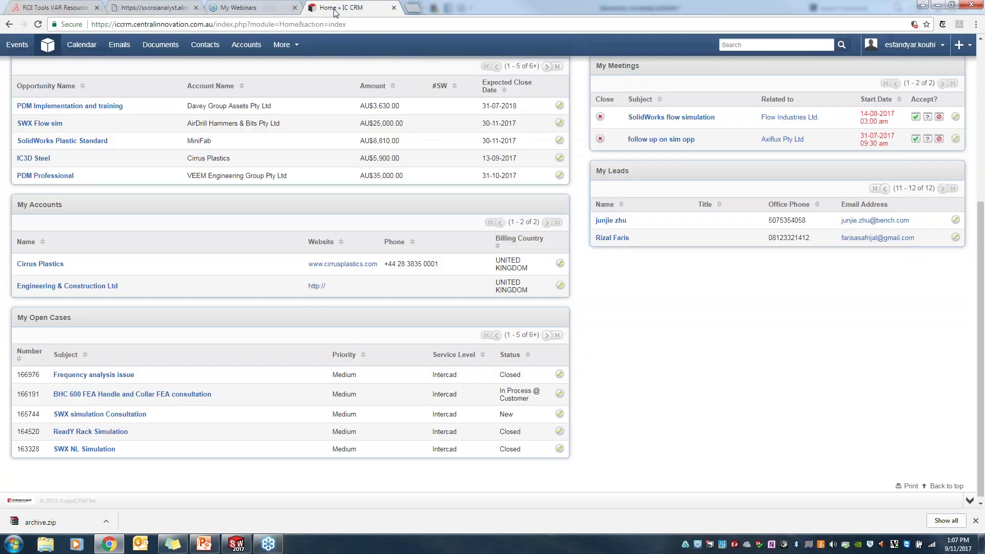
pyautogui.click(159, 7)
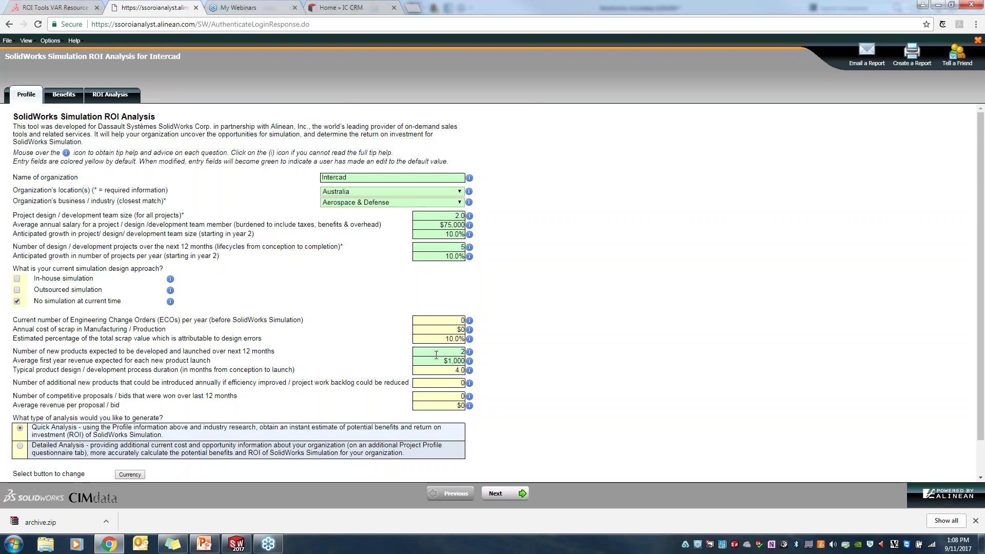
# Review the ROI tool's Benefits page, covering the cost, efficiency and effectiveness savings tables
pyautogui.click(63, 94)
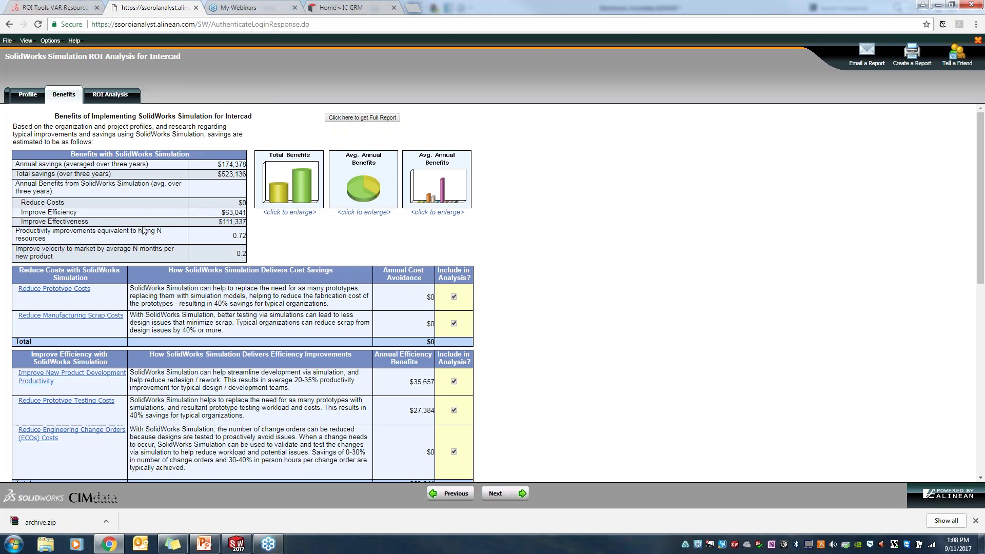
pyautogui.scroll(-2, 523, 264)
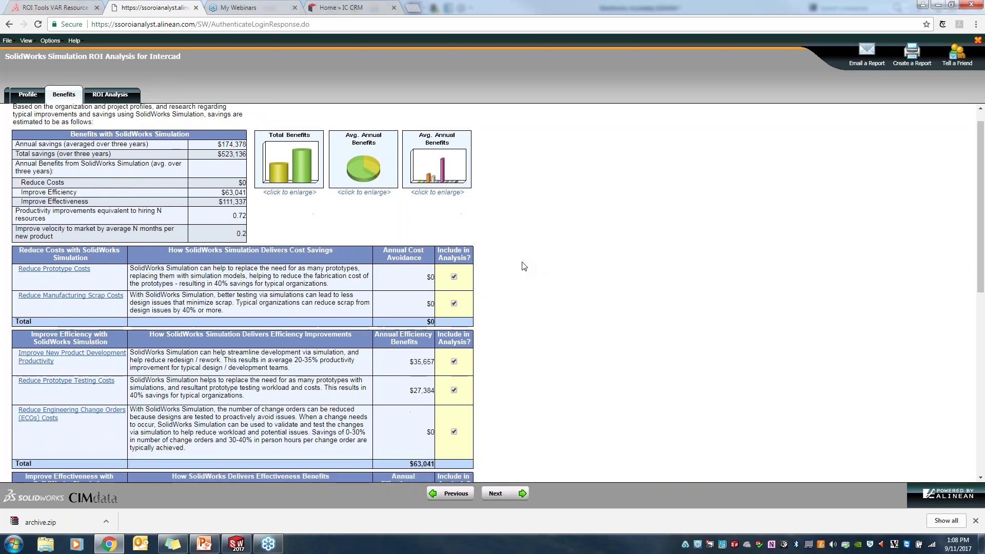
pyautogui.scroll(-4, 523, 266)
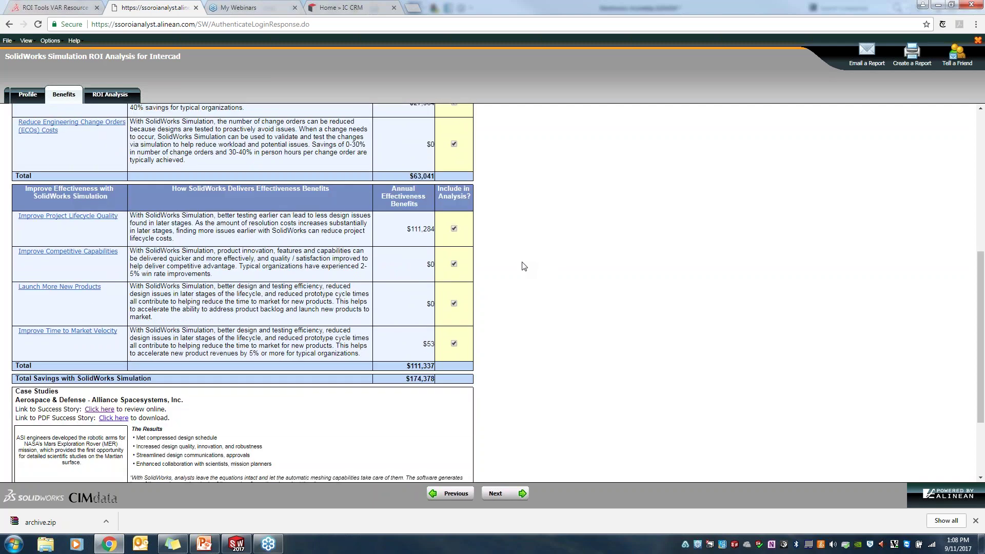
pyautogui.scroll(6, 523, 265)
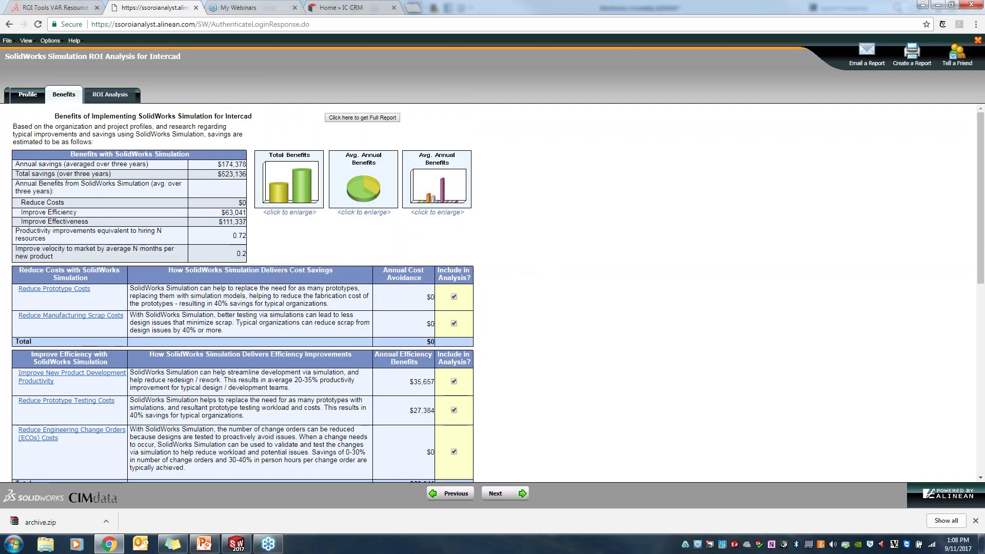
# Review the investment and yearly benefits tables on the ROI Analysis page, and switch to PowerPoint
pyautogui.click(110, 95)
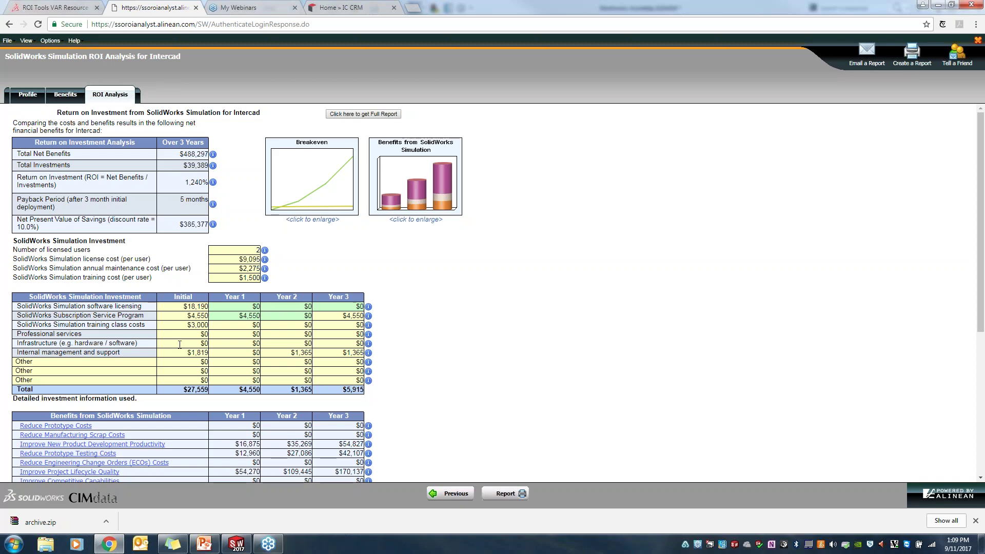
pyautogui.scroll(-2, 191, 335)
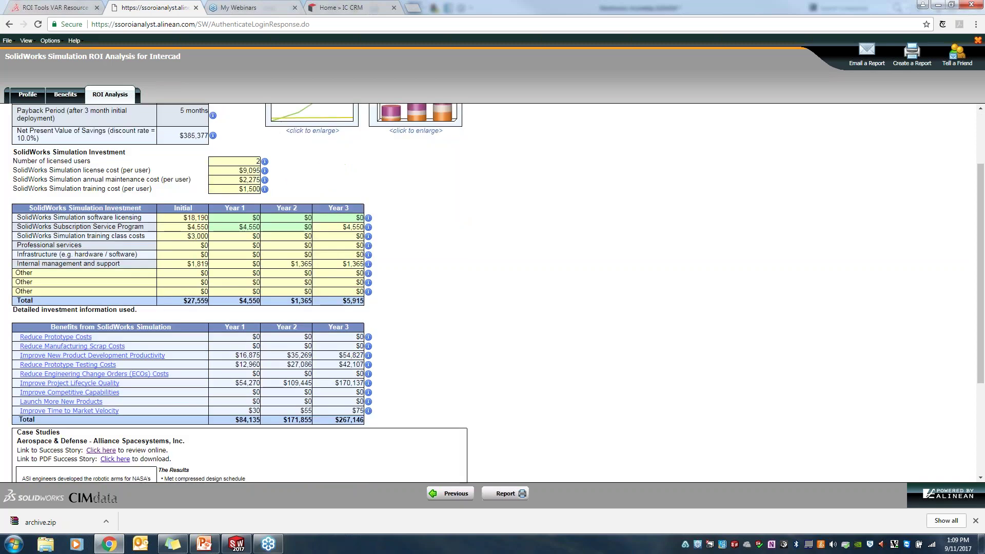
pyautogui.scroll(2, 326, 267)
pyautogui.scroll(-3, 326, 267)
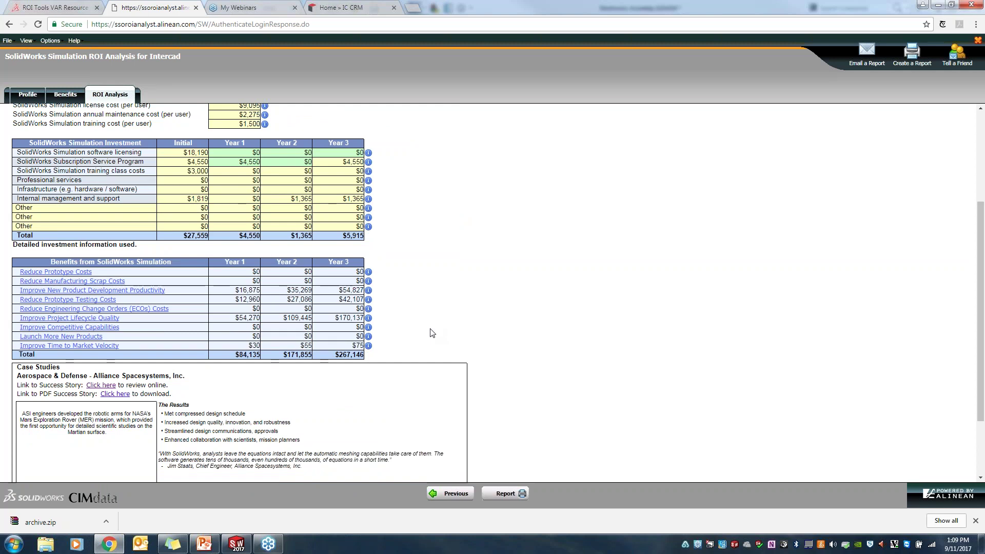
pyautogui.click(209, 548)
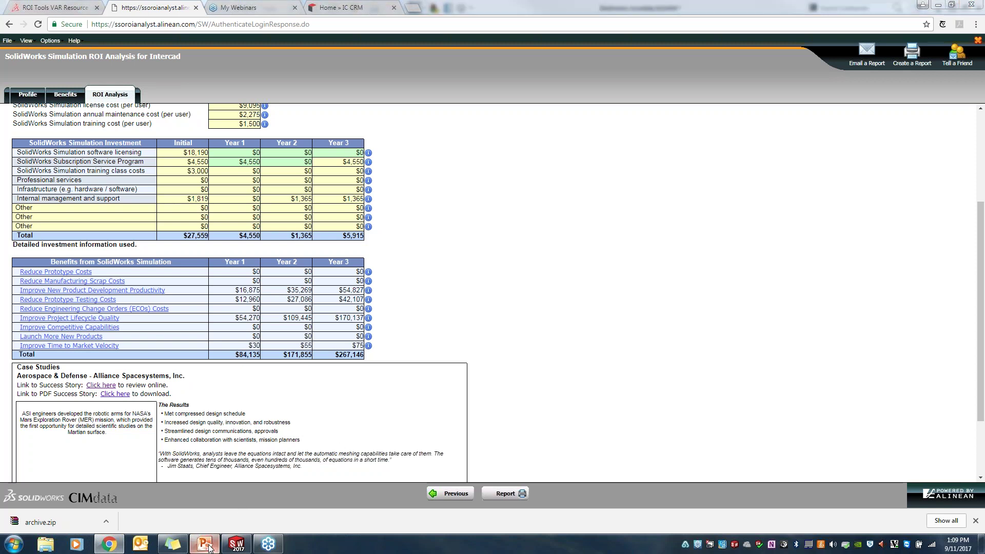